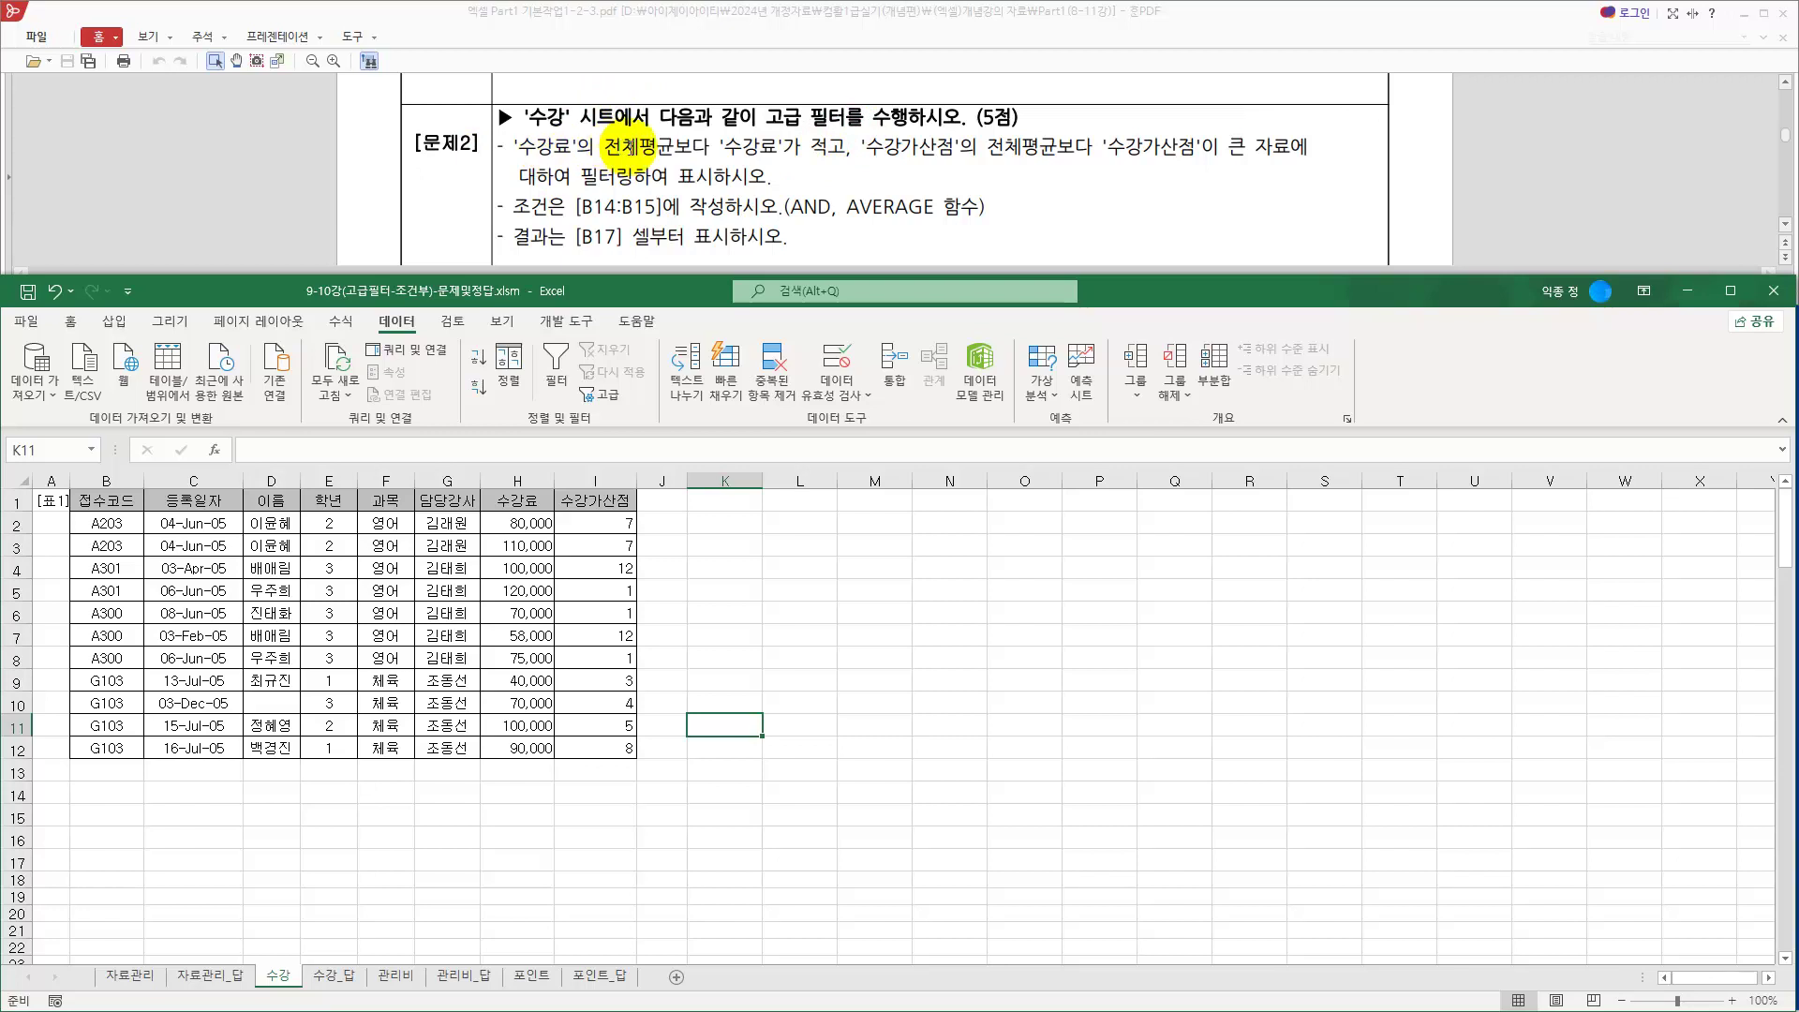
Review the 수강료 and 수강가산점 values and locate the B14:B15 criteria cells.
{"action": "left_click_drag", "start_coordinate": [504, 532], "coordinate": [520, 738]}
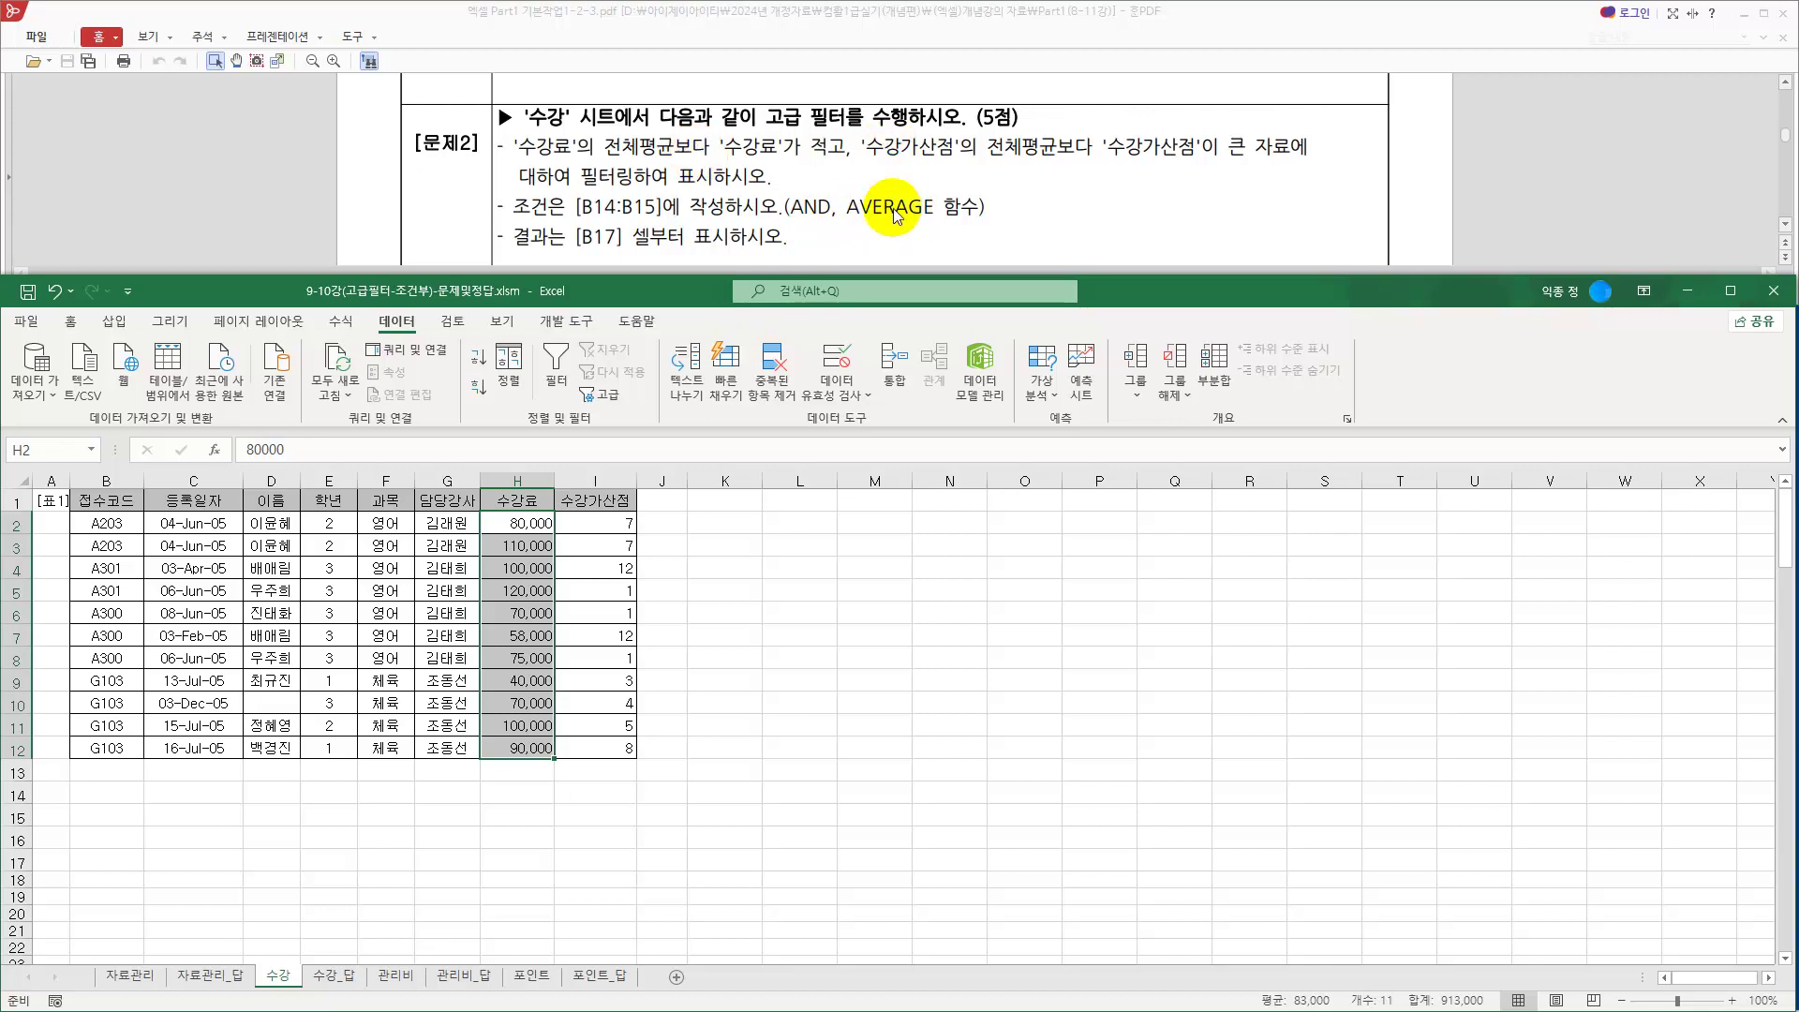
{"action": "left_click", "coordinate": [604, 523]}
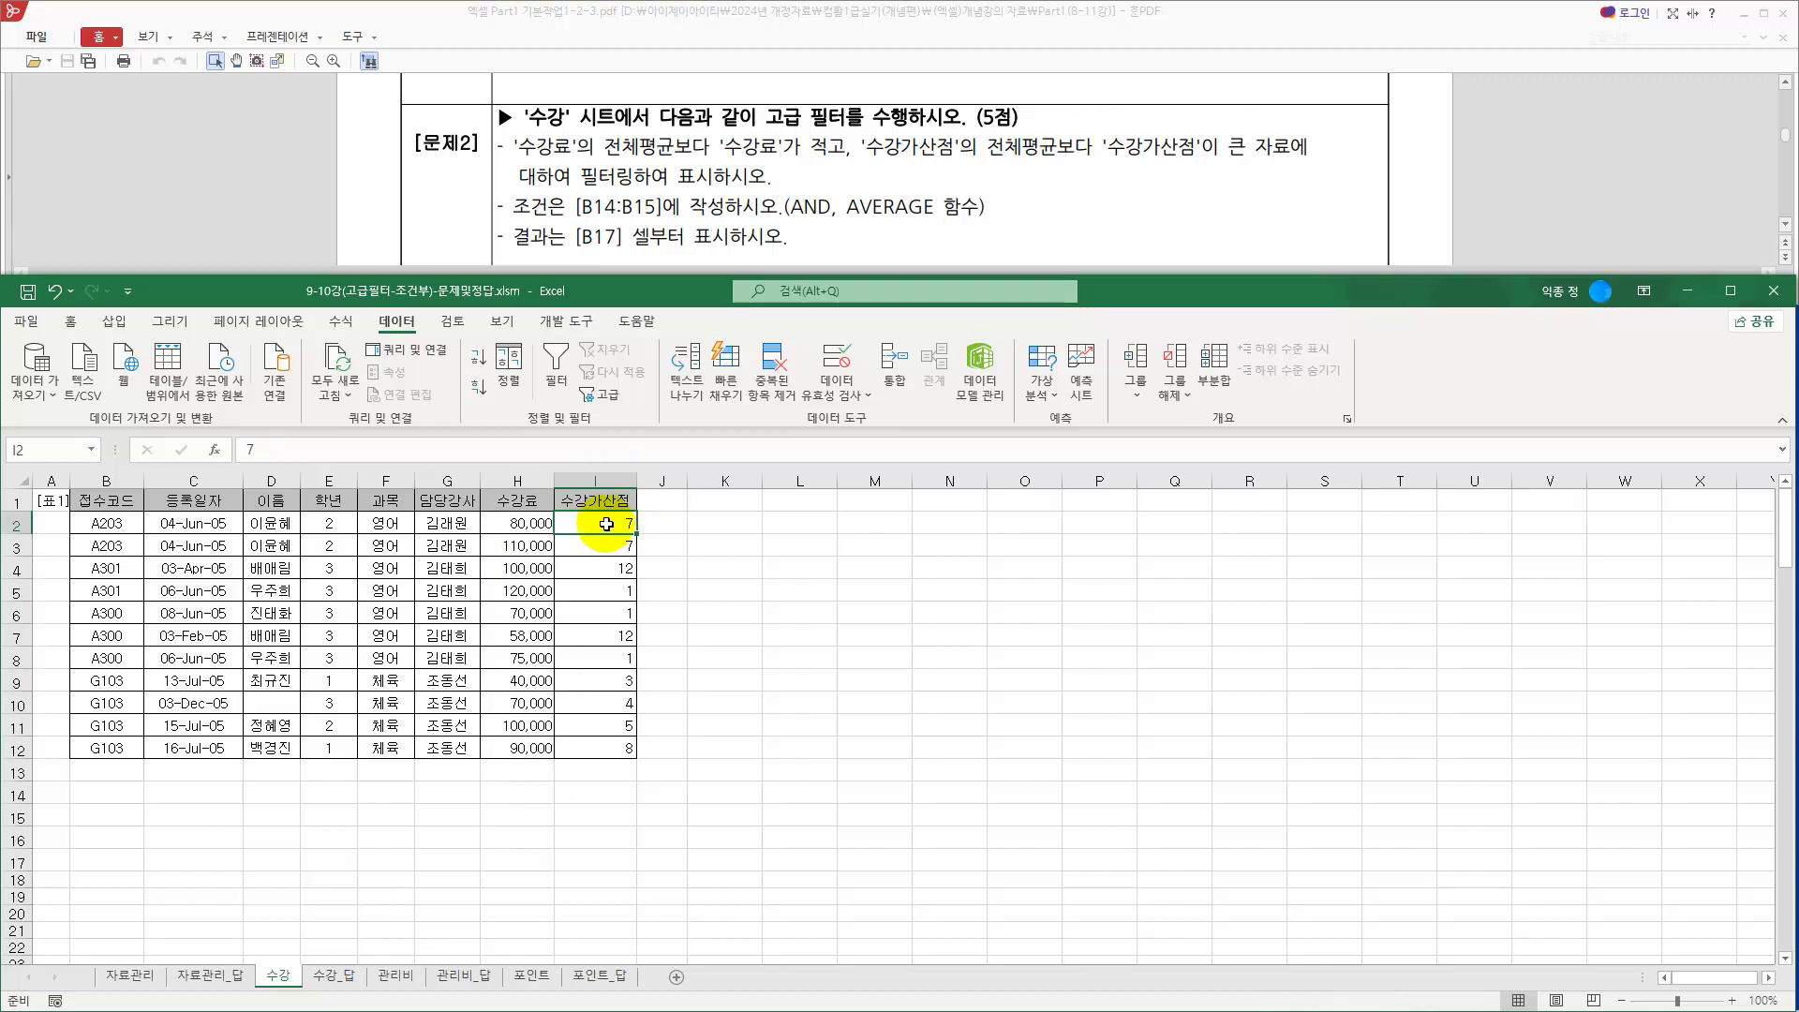
{"action": "left_click_drag", "start_coordinate": [607, 524], "coordinate": [600, 748]}
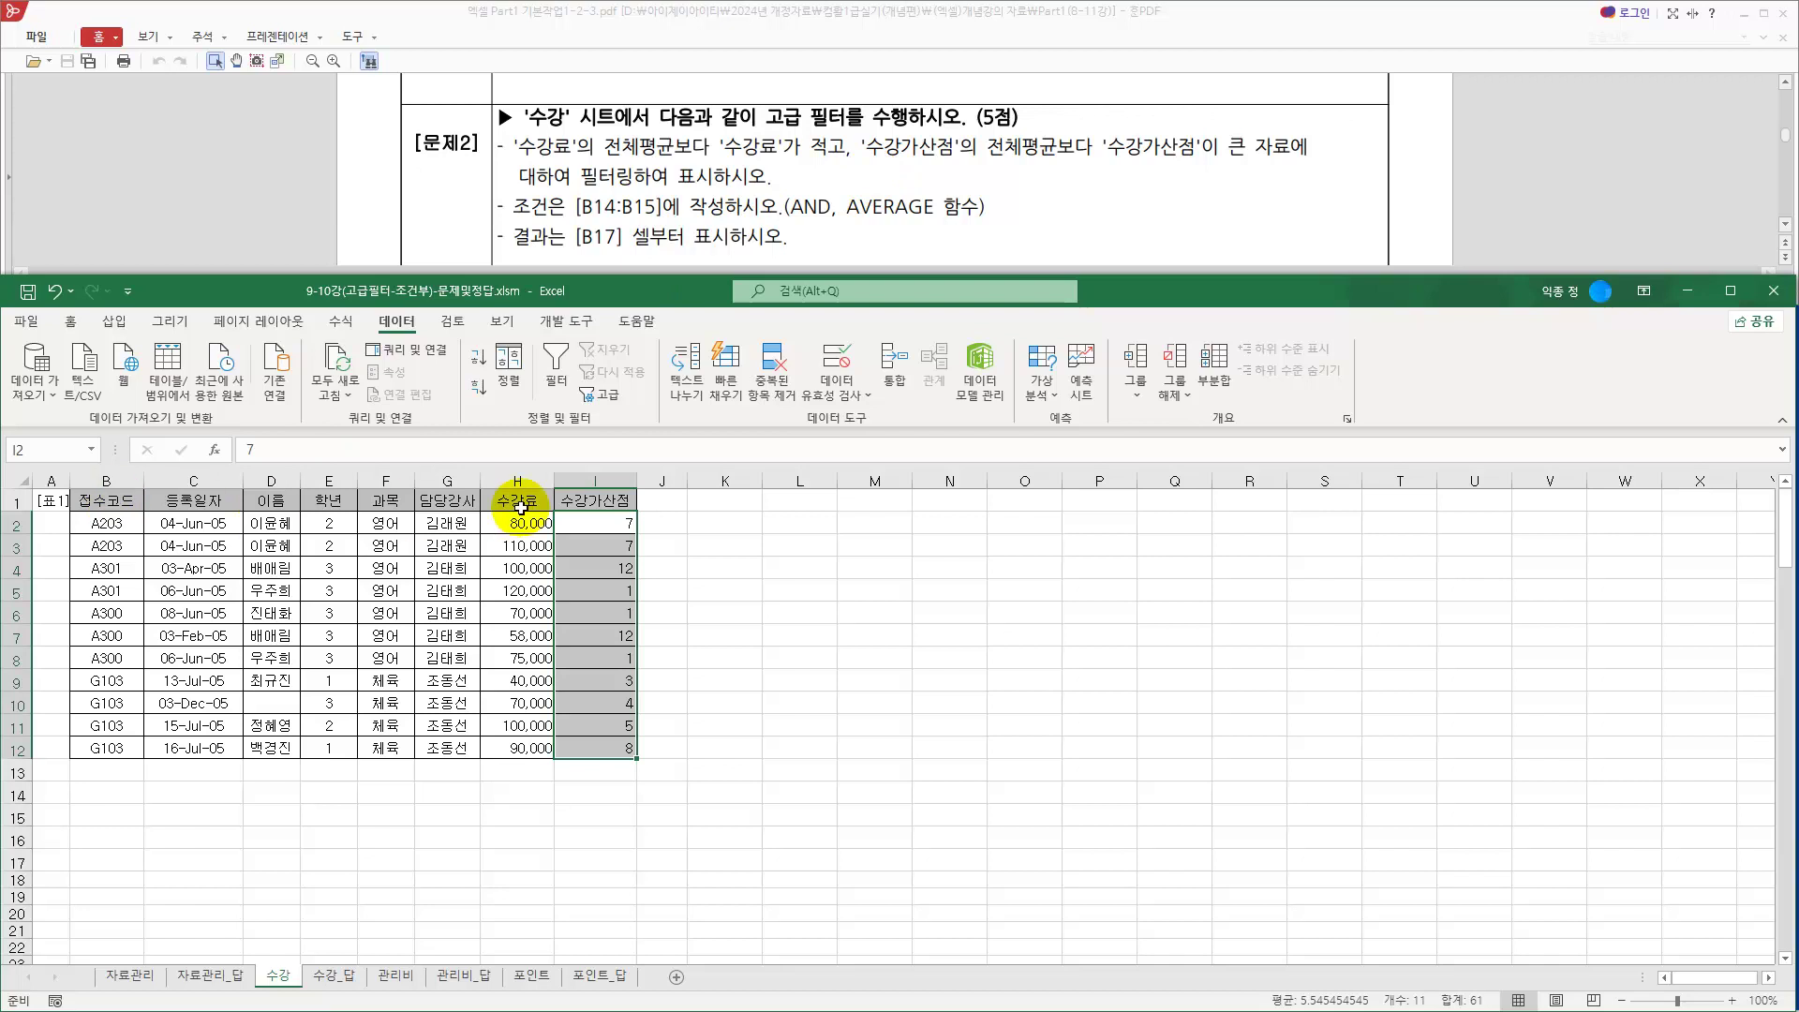
{"action": "left_click", "coordinate": [768, 605]}
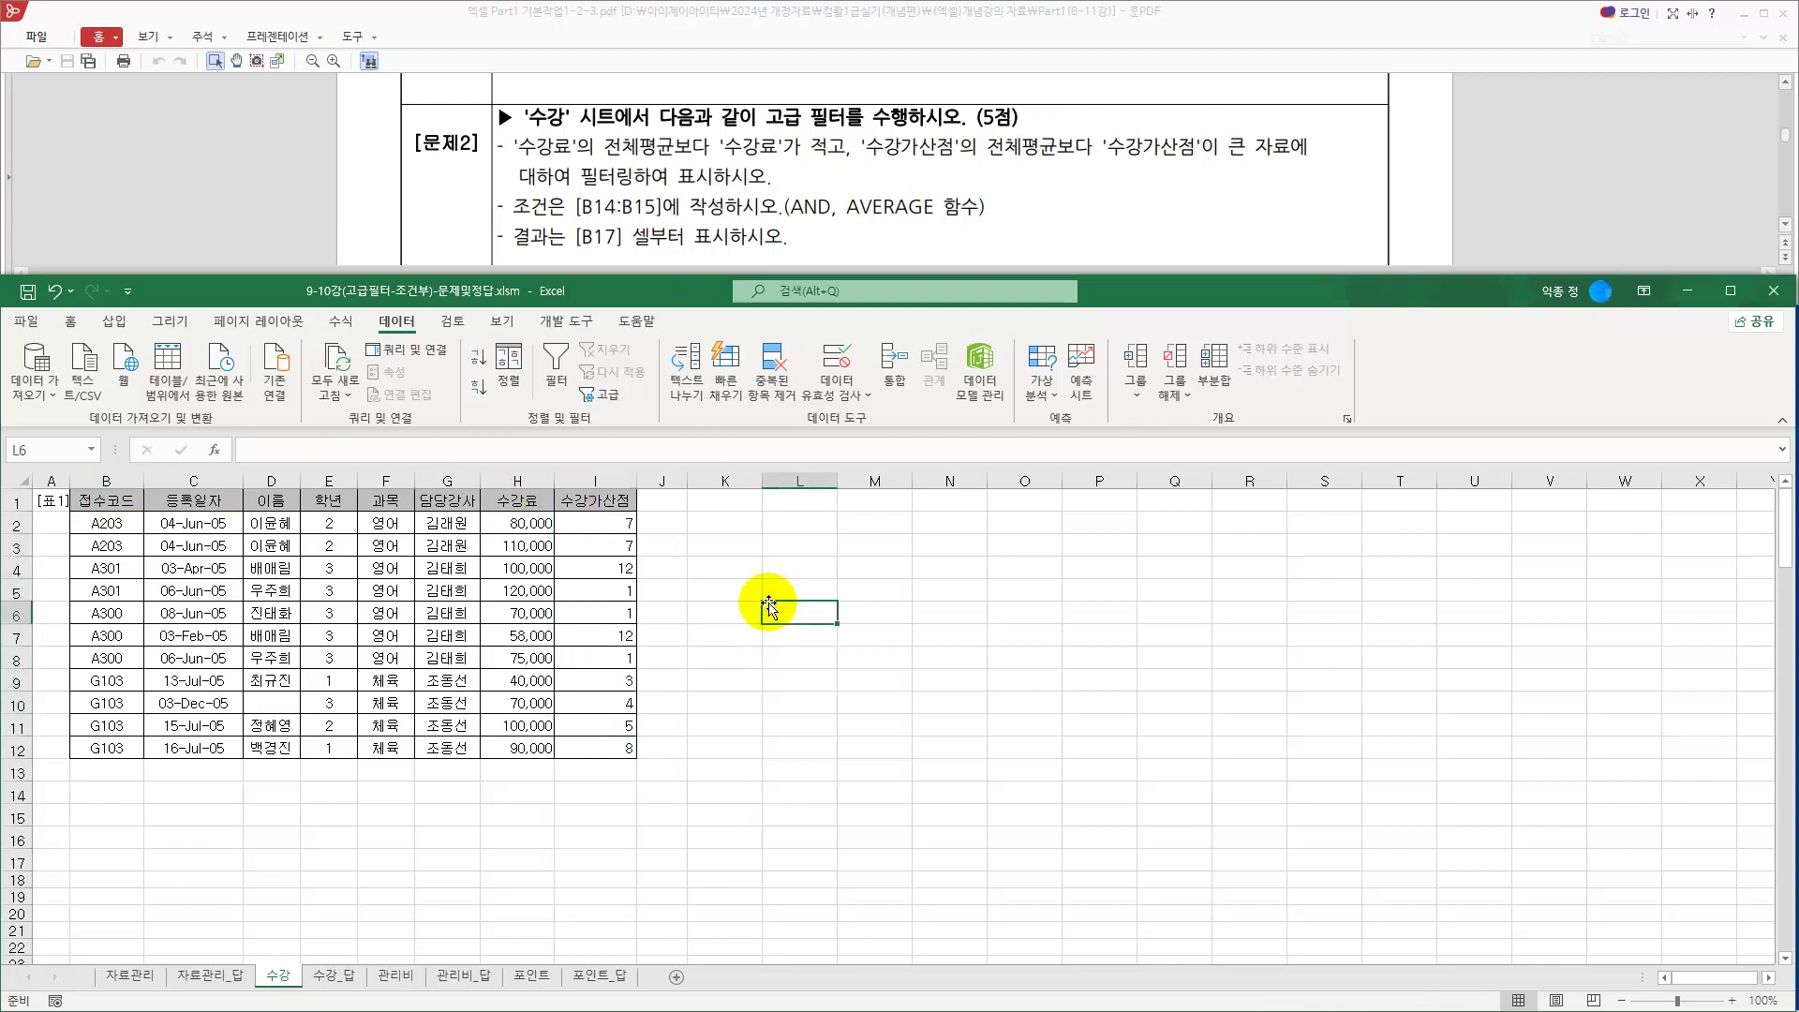
{"action": "left_click_drag", "start_coordinate": [574, 208], "coordinate": [659, 208]}
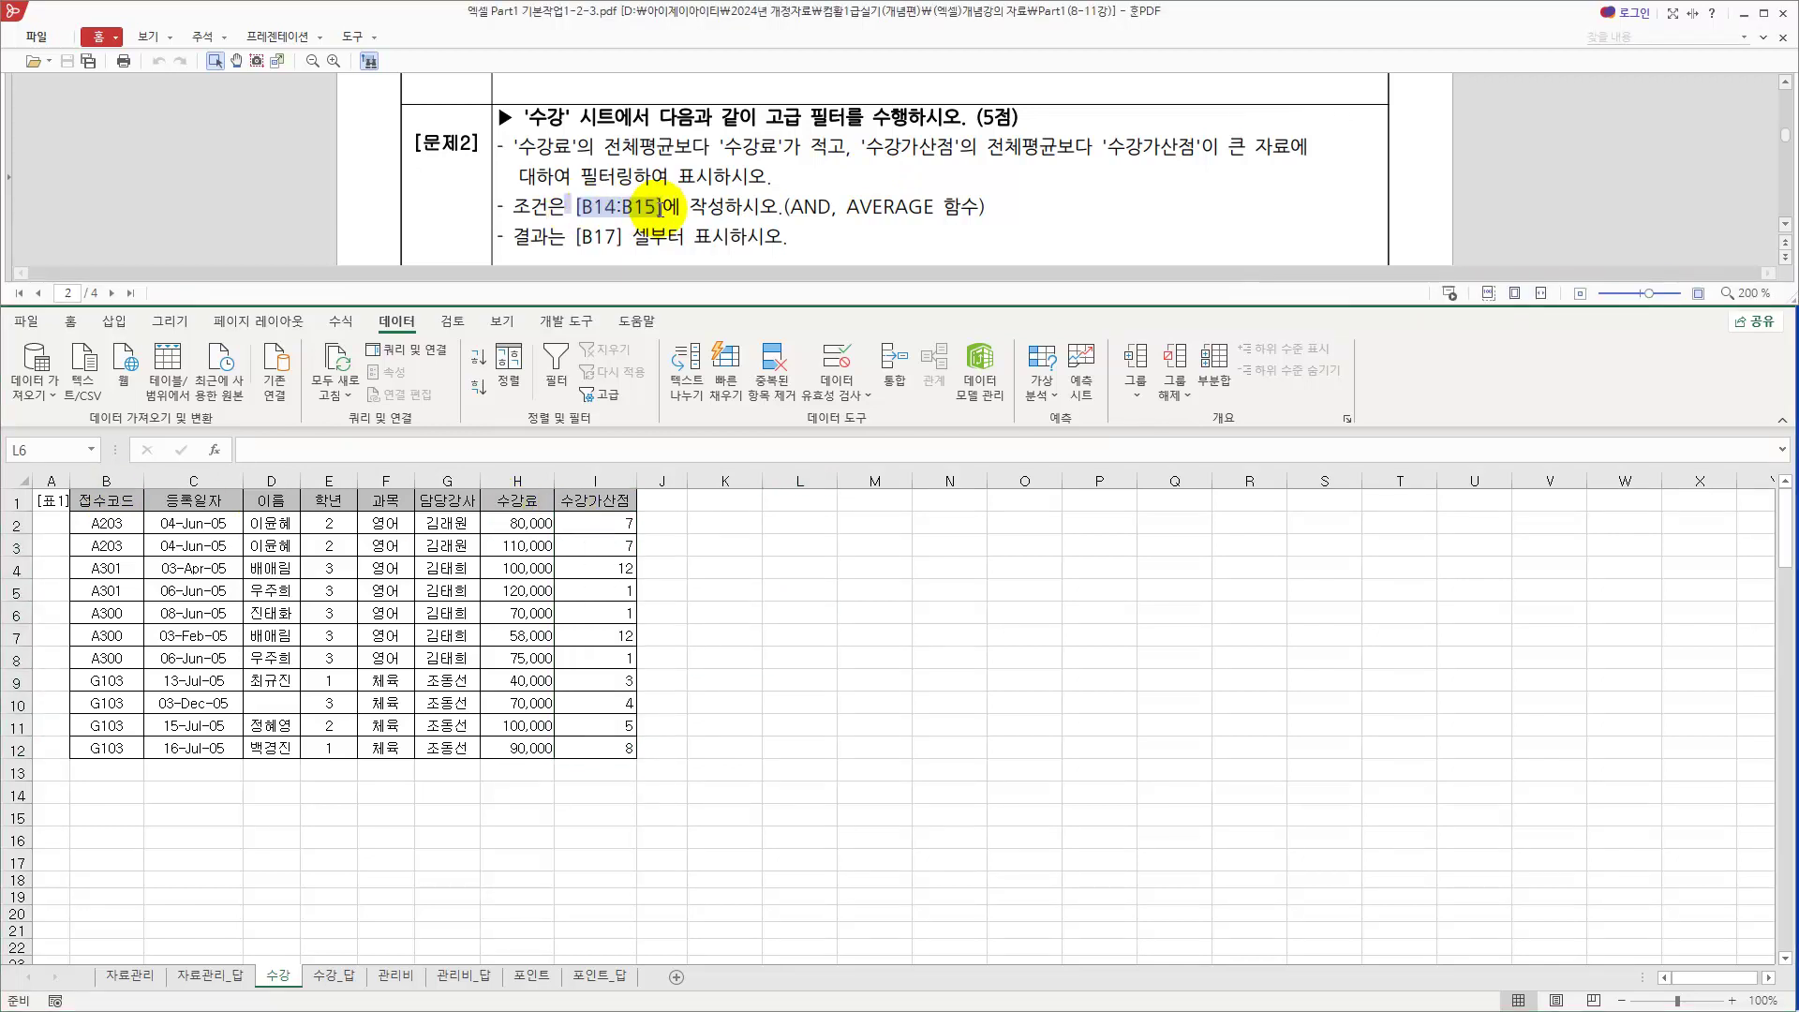
{"action": "left_click_drag", "start_coordinate": [103, 794], "coordinate": [100, 810]}
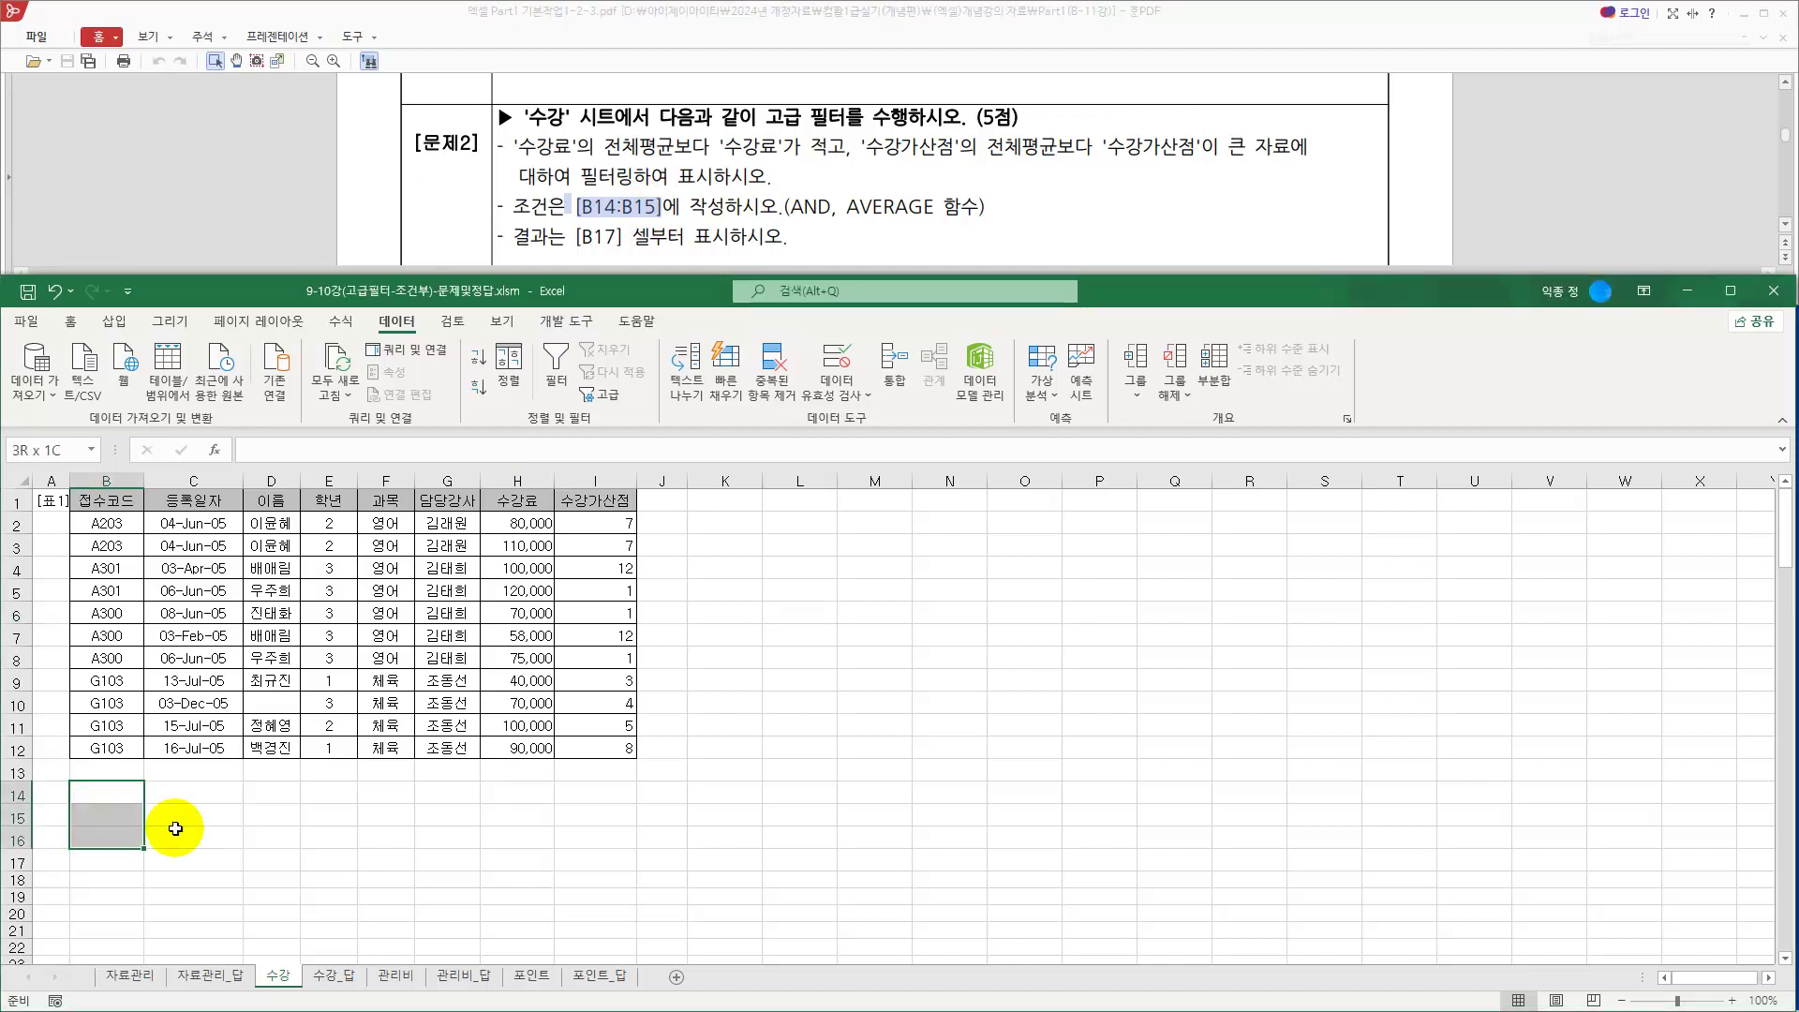
{"action": "mouse_move", "coordinate": [100, 811]}
{"action": "left_mouse_down"}
{"action": "mouse_move", "coordinate": [574, 841]}
{"action": "mouse_move", "coordinate": [111, 818]}
{"action": "left_mouse_up"}
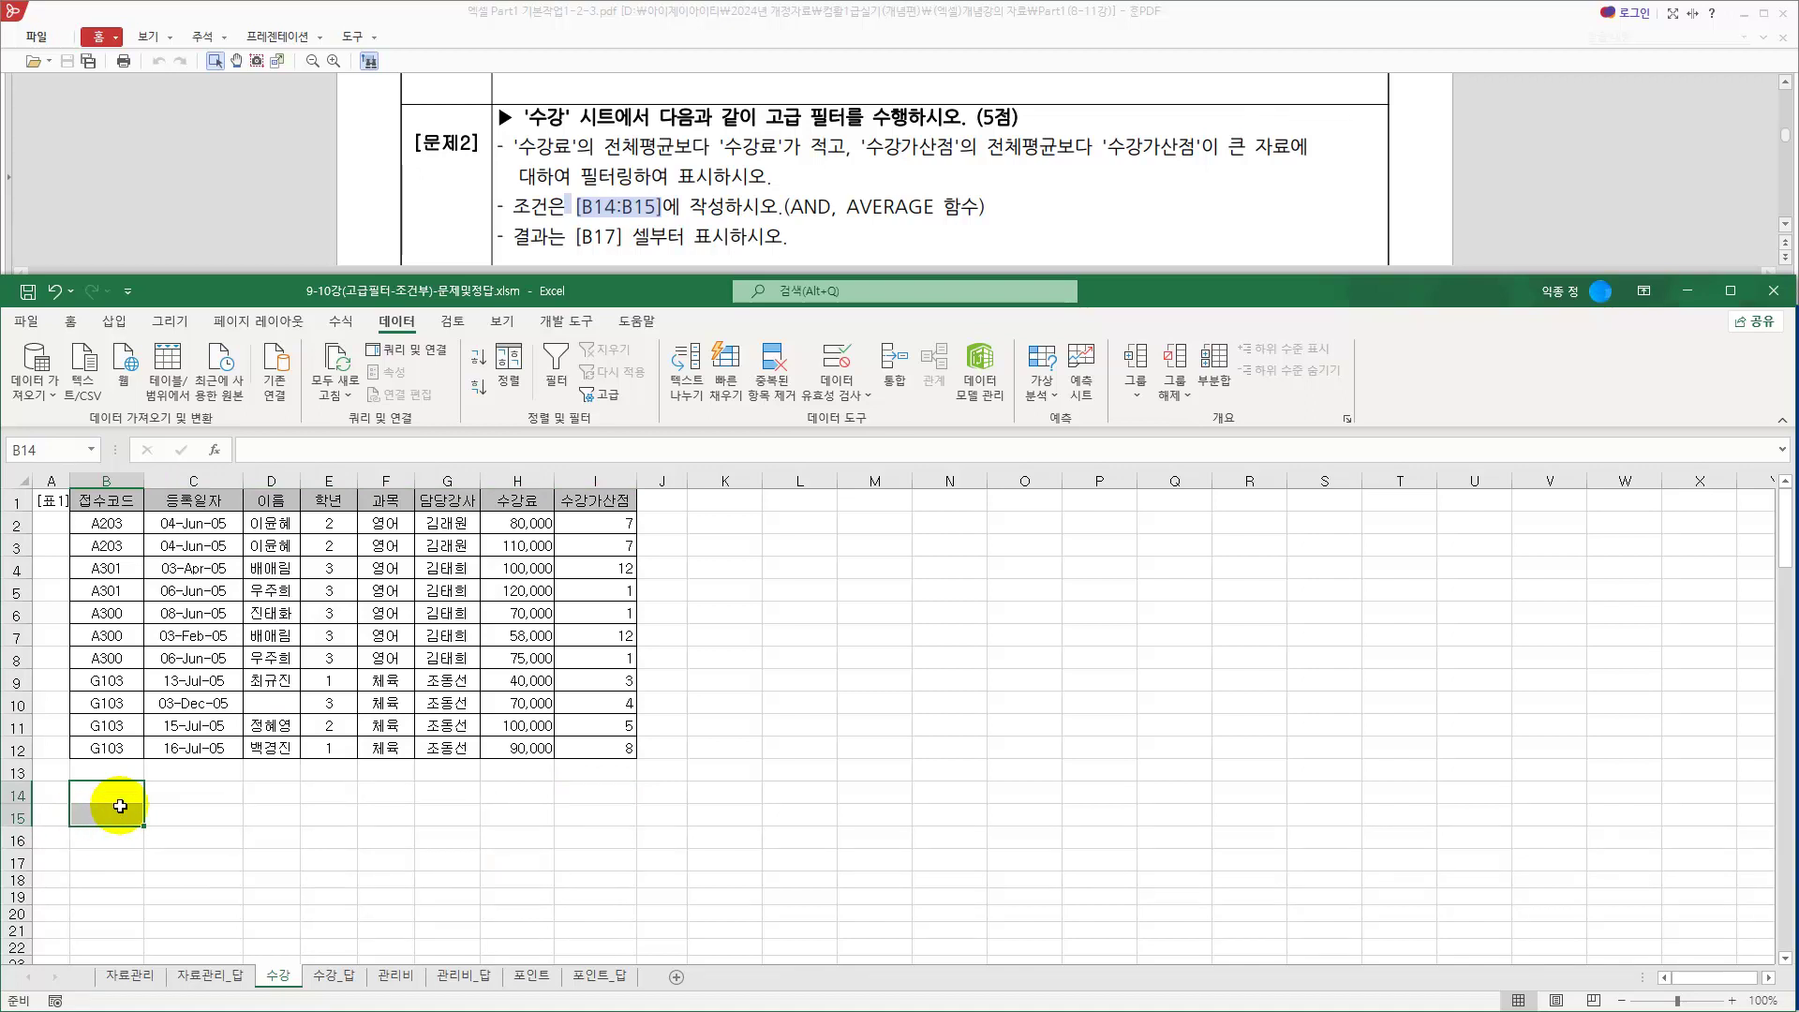
Enter the heading 조건 in B14, leaving B15 below it for the condition.
{"action": "left_click", "coordinate": [106, 795]}
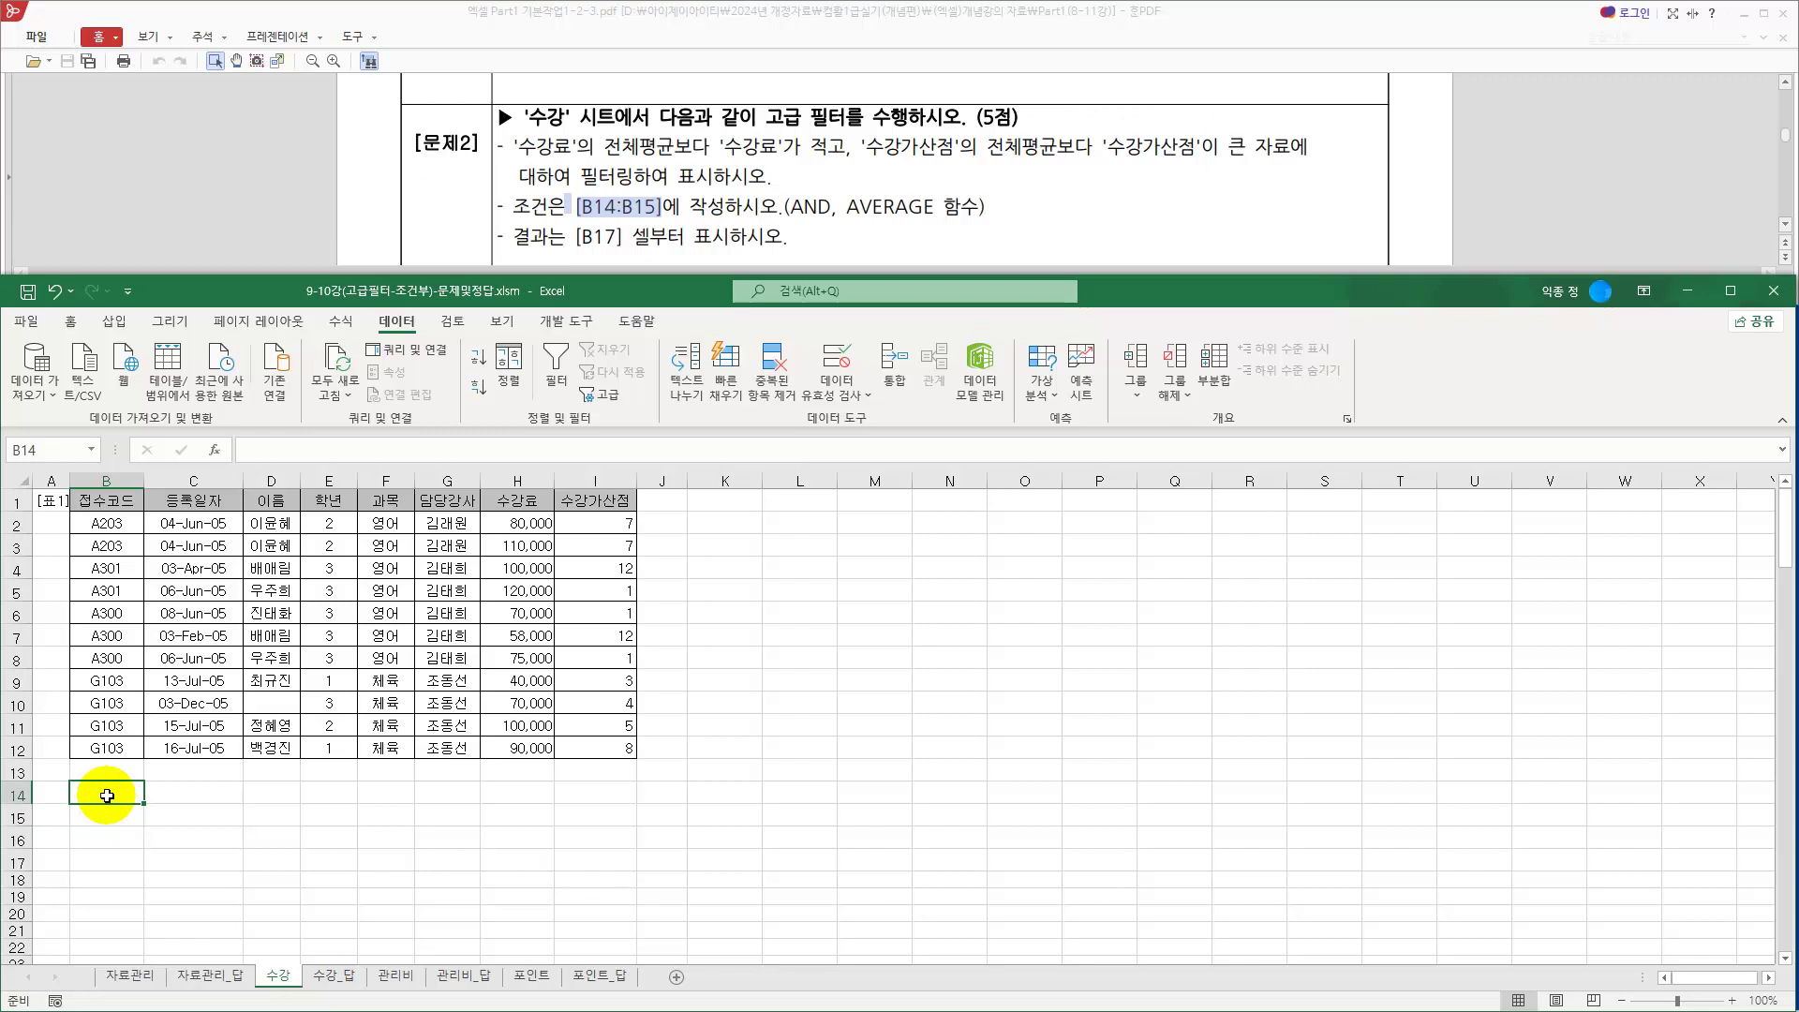
{"action": "type", "text": "조건"}
{"action": "key", "text": "Return"}
{"action": "left_click", "coordinate": [106, 795]}
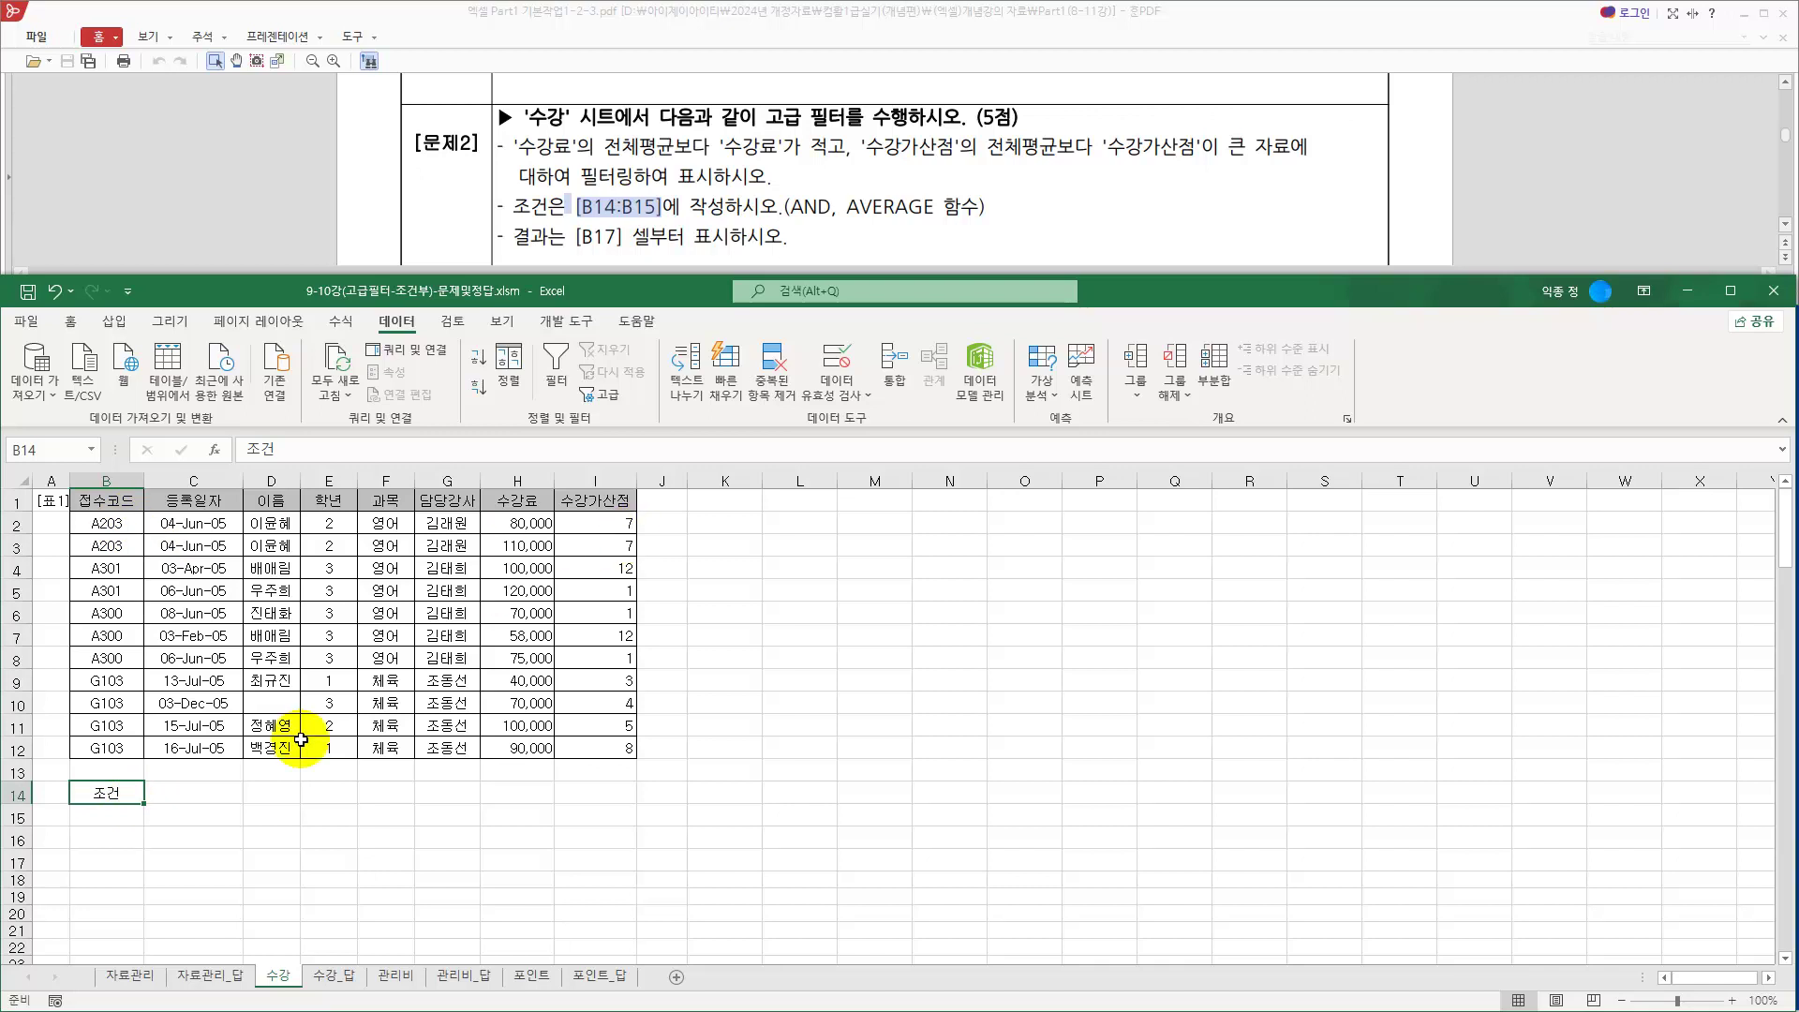
{"action": "left_click", "coordinate": [106, 814]}
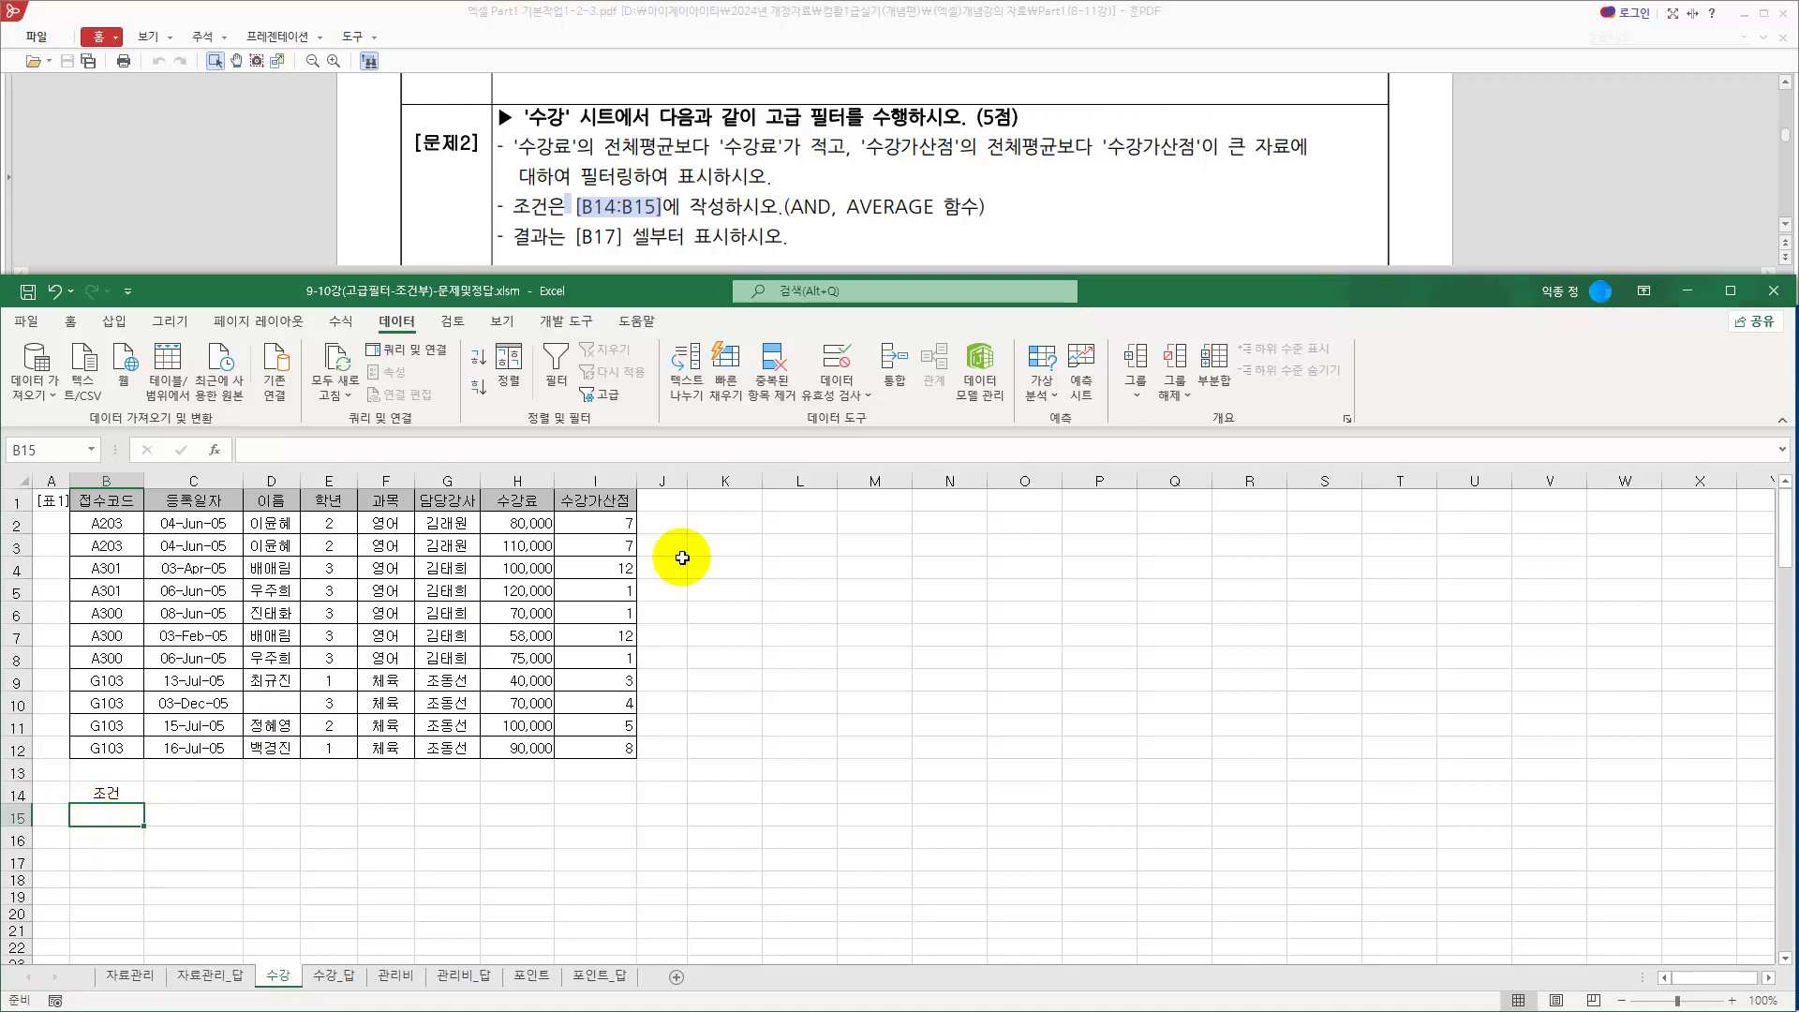
{"action": "left_click", "coordinate": [723, 523]}
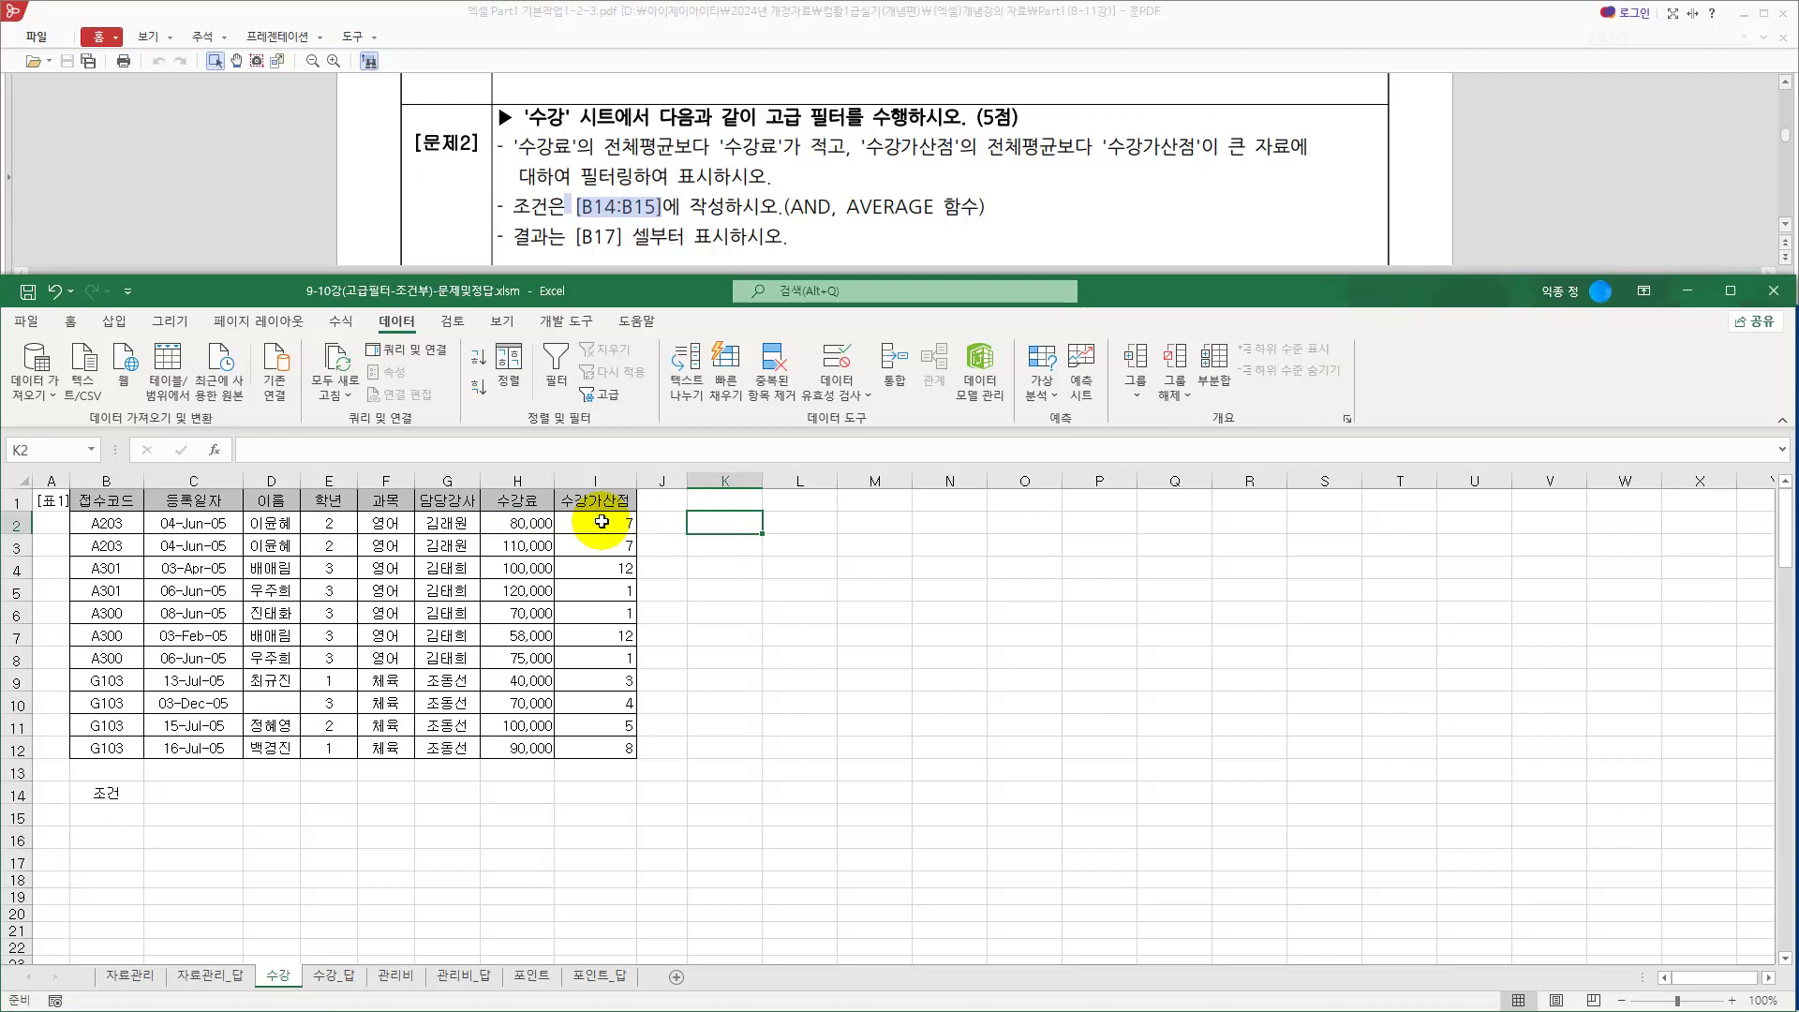
Enter =AVERAGE($H$2:$H$12) in K2 to get the 수강료 average of 83,000.
{"action": "type", "text": "=aver"}
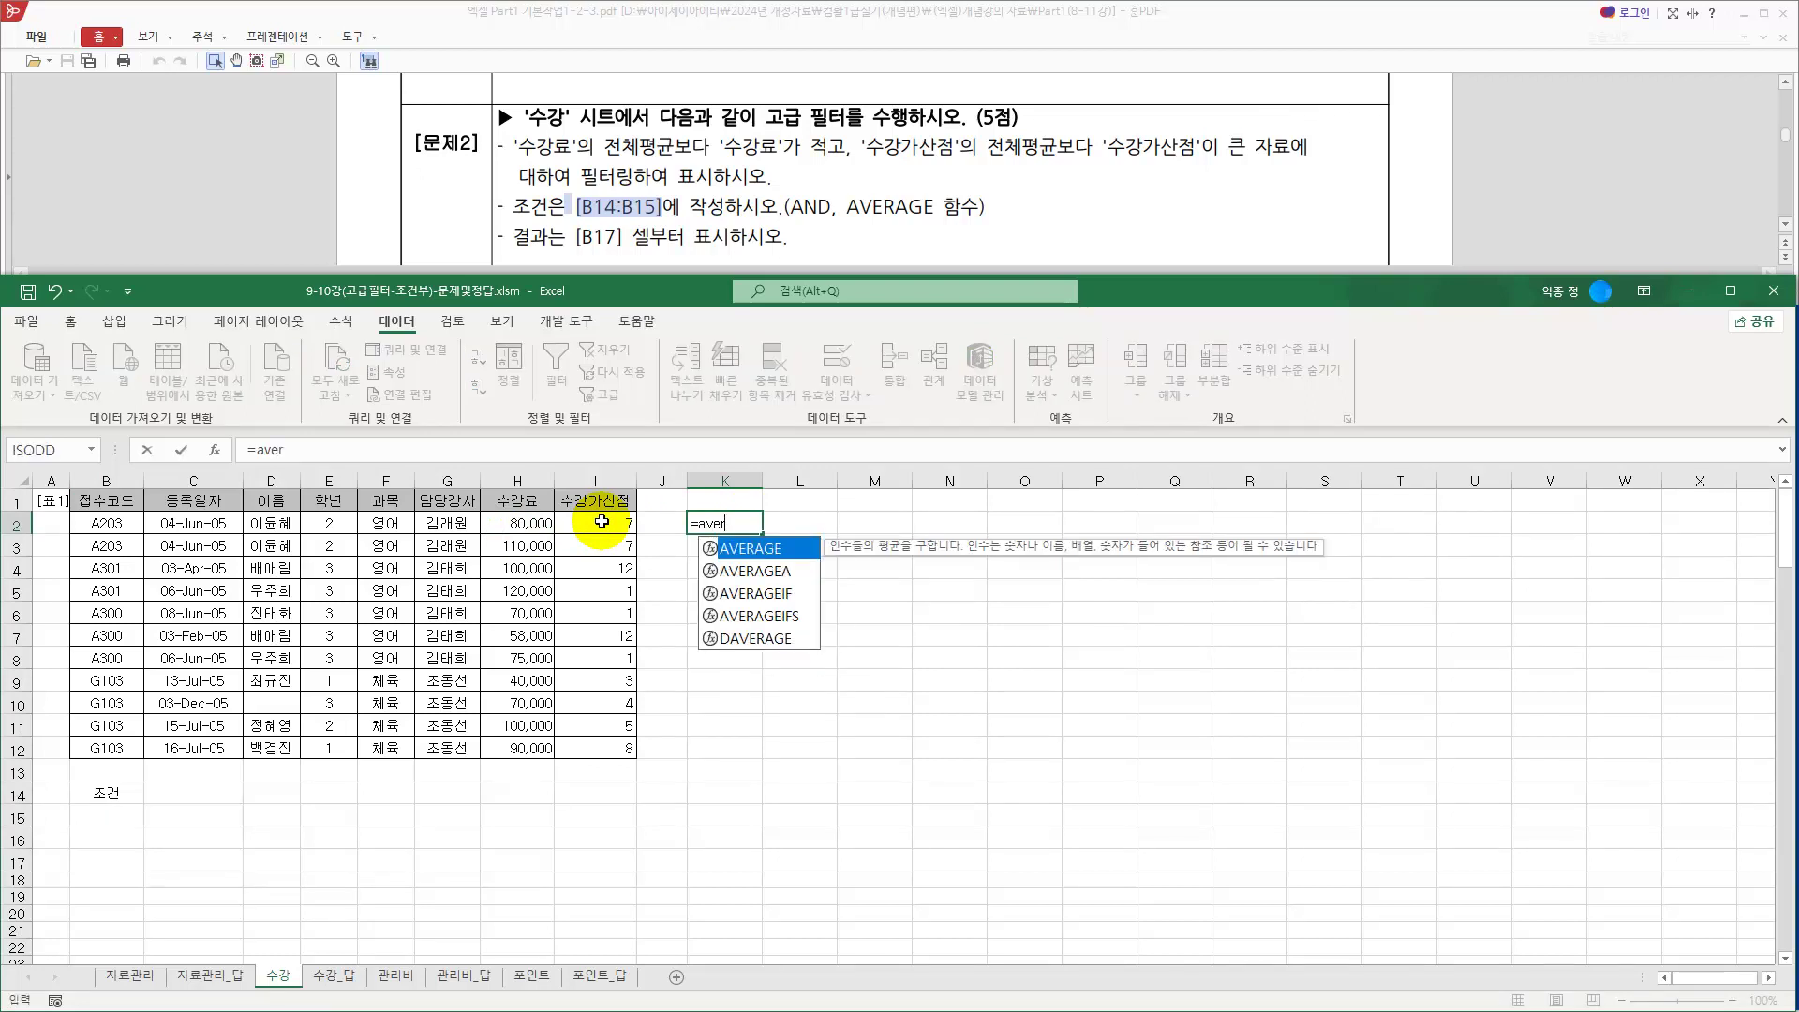
{"action": "double_click", "coordinate": [774, 553]}
{"action": "left_click_drag", "start_coordinate": [517, 522], "coordinate": [520, 747]}
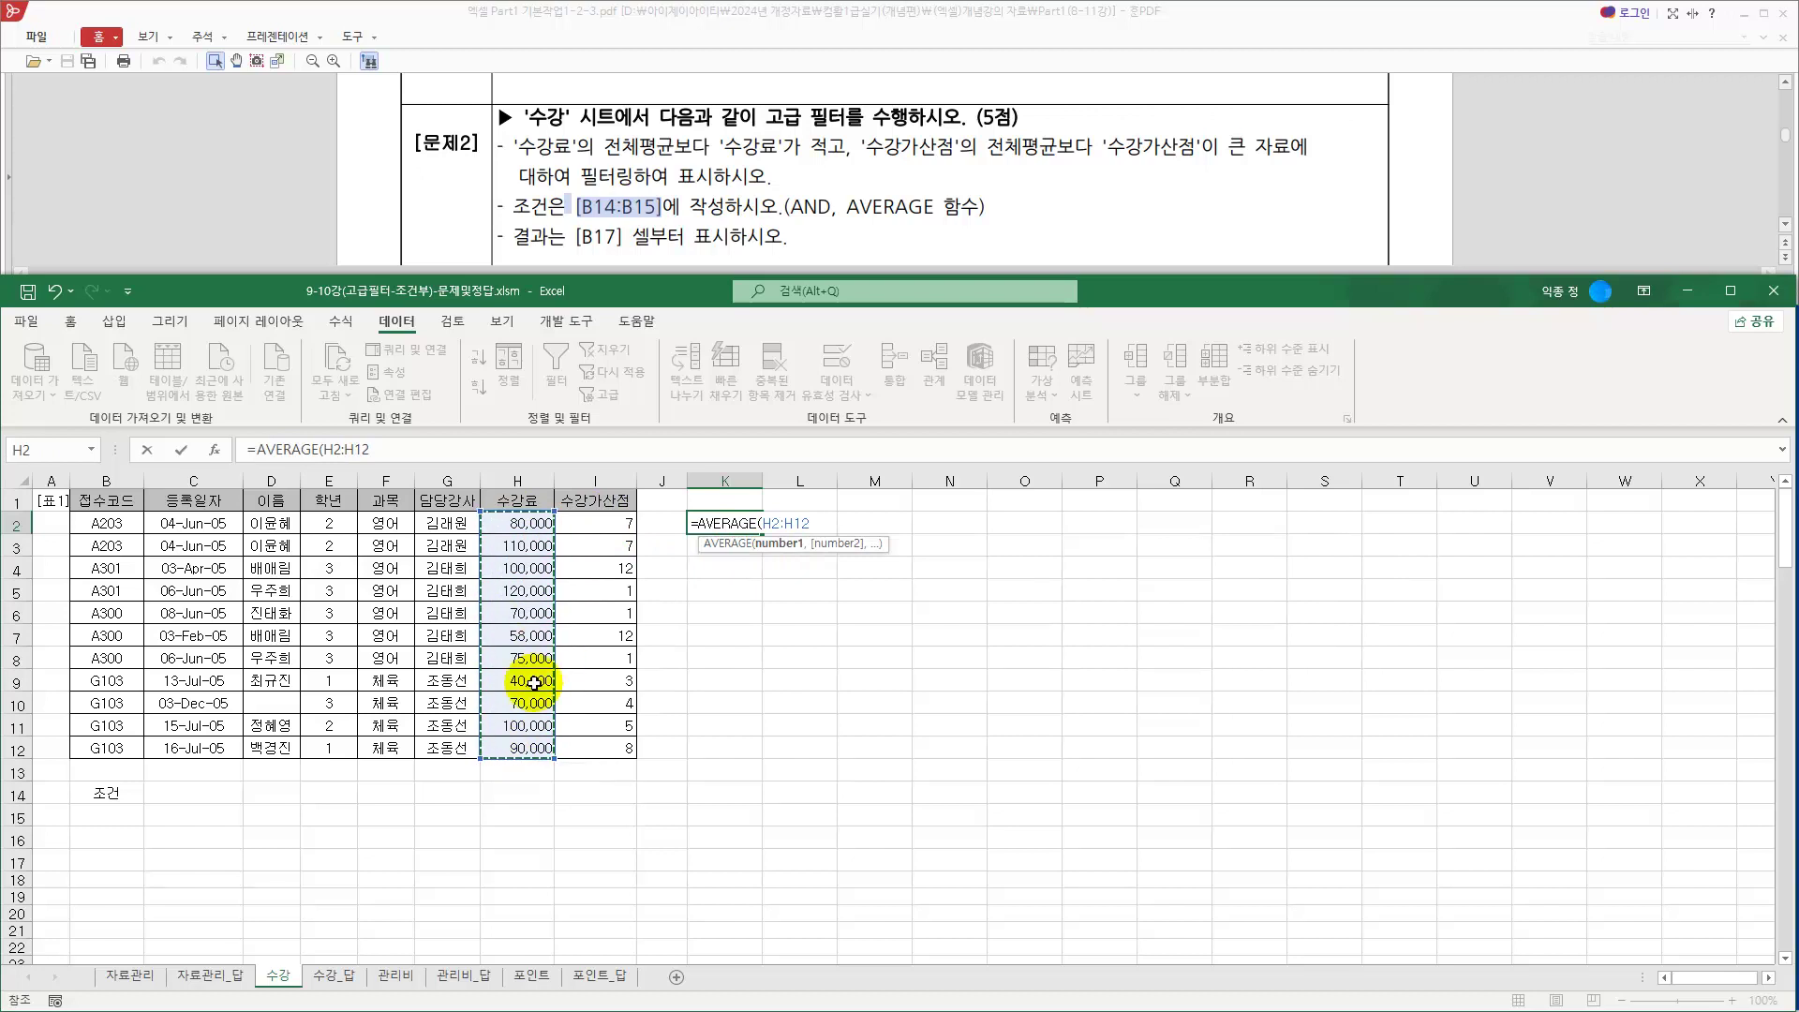
{"action": "key", "text": "F4"}
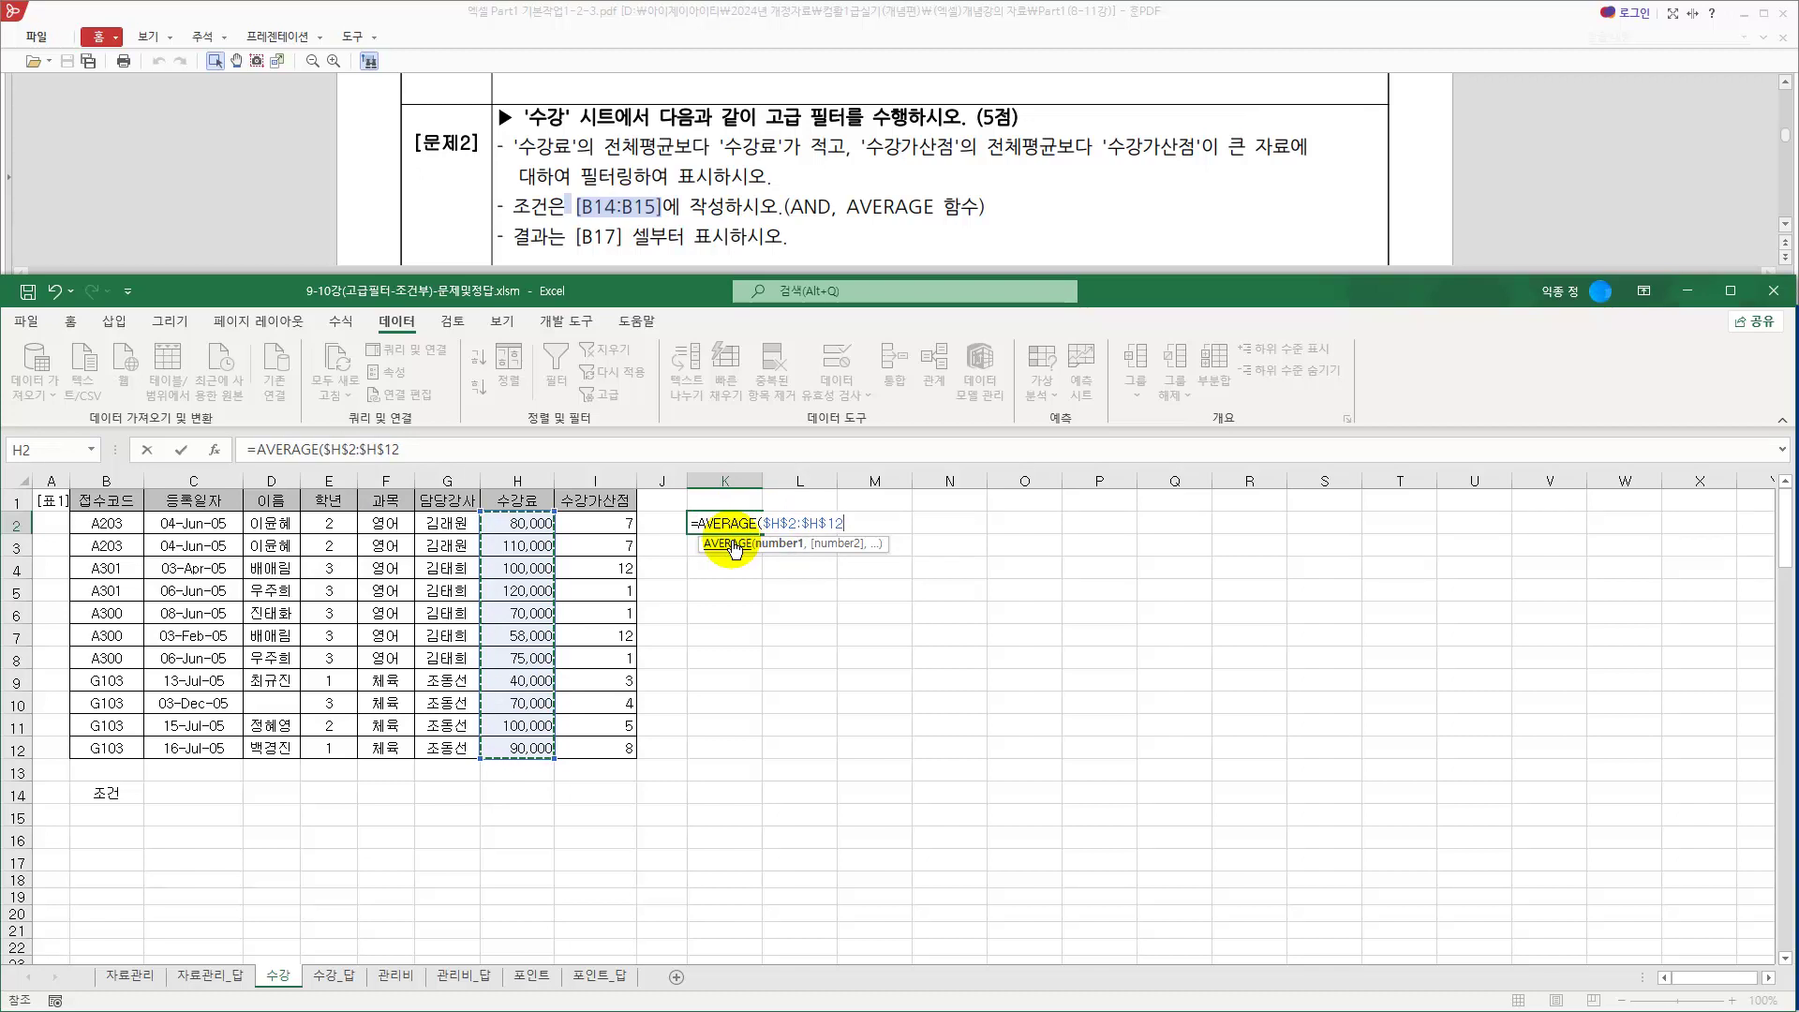
{"action": "type", "text": ")"}
{"action": "key", "text": "Return"}
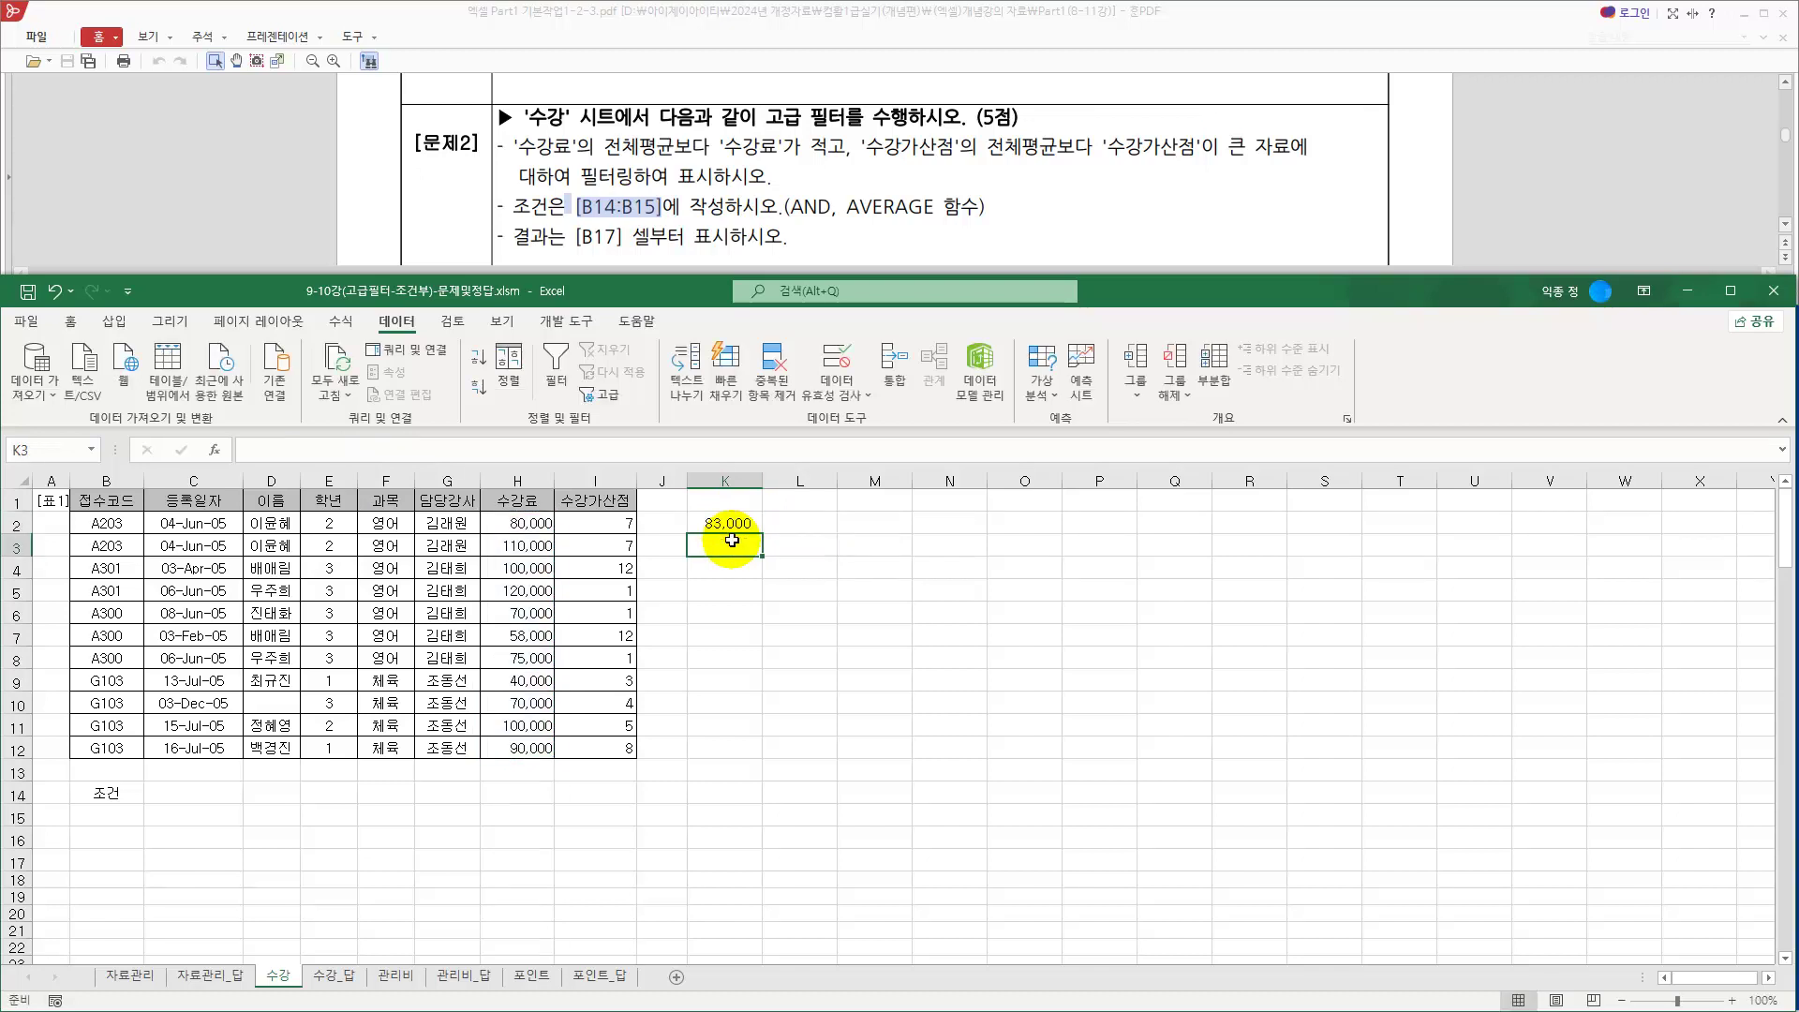
Enter =AVERAGE($I$2:$I$12) in L2 to get the 수강가산점 average of 5.545455.
{"action": "left_click", "coordinate": [783, 524]}
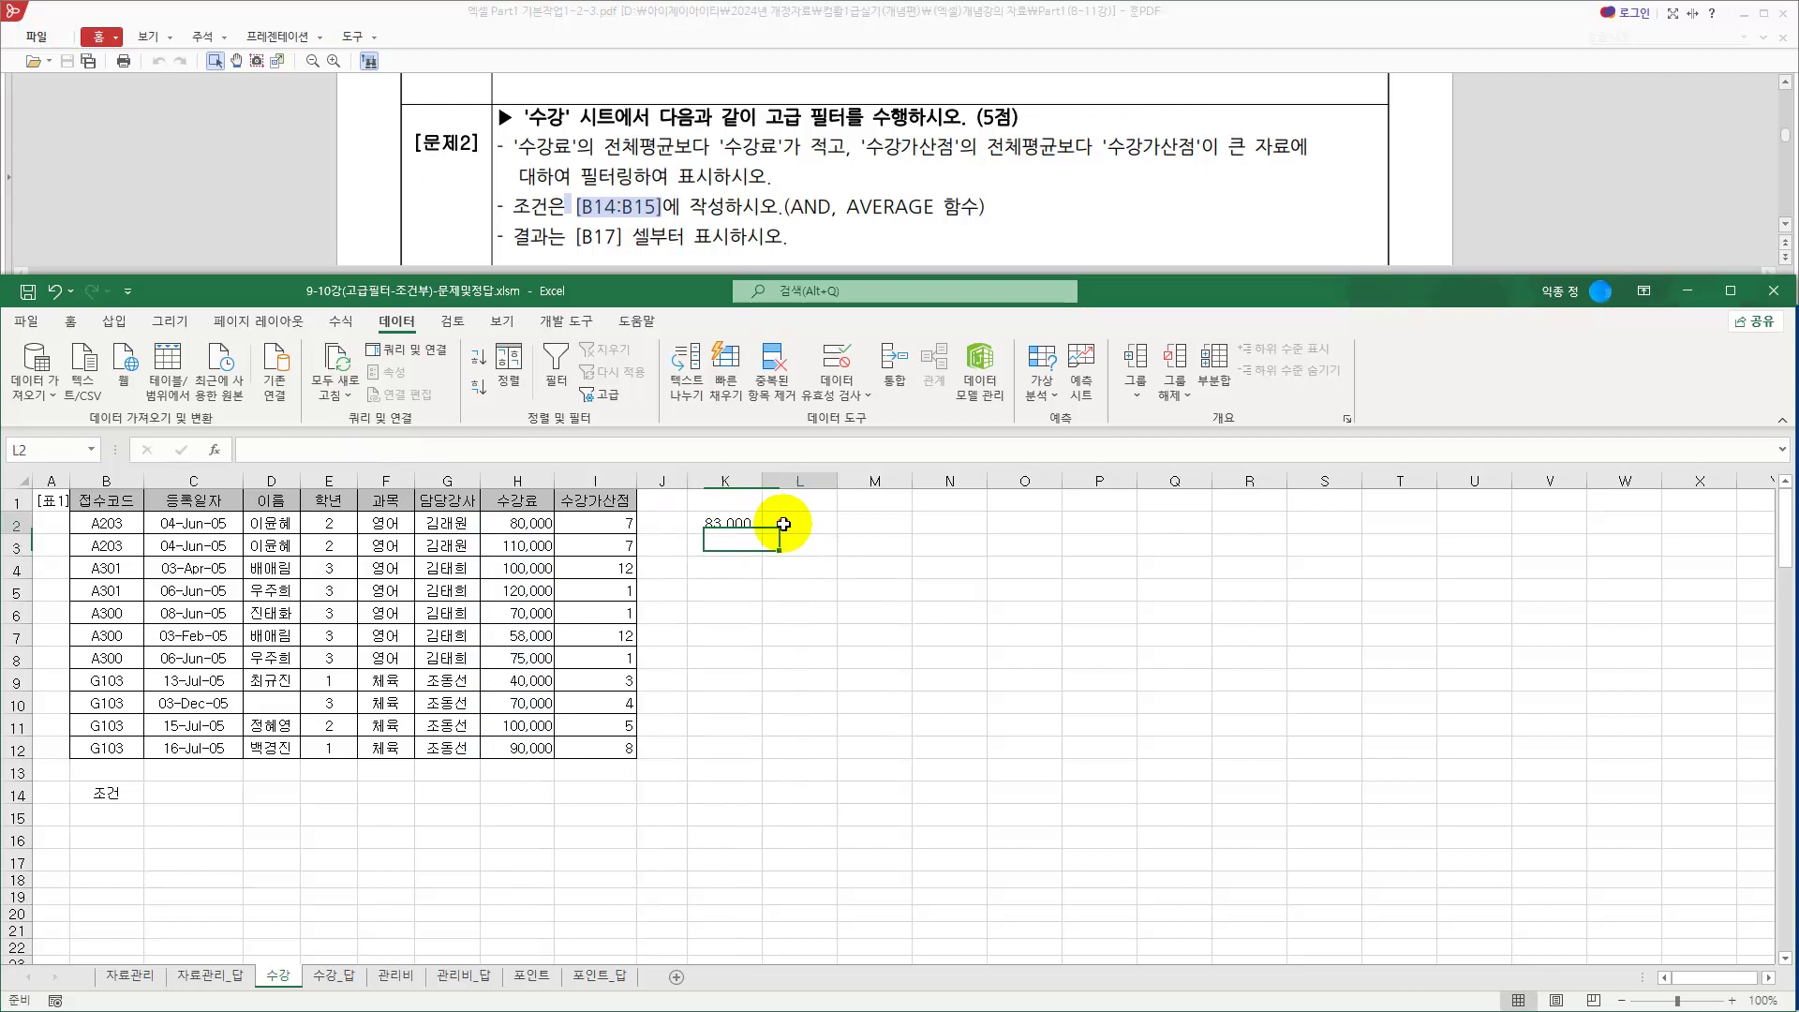
{"action": "type", "text": "=a"}
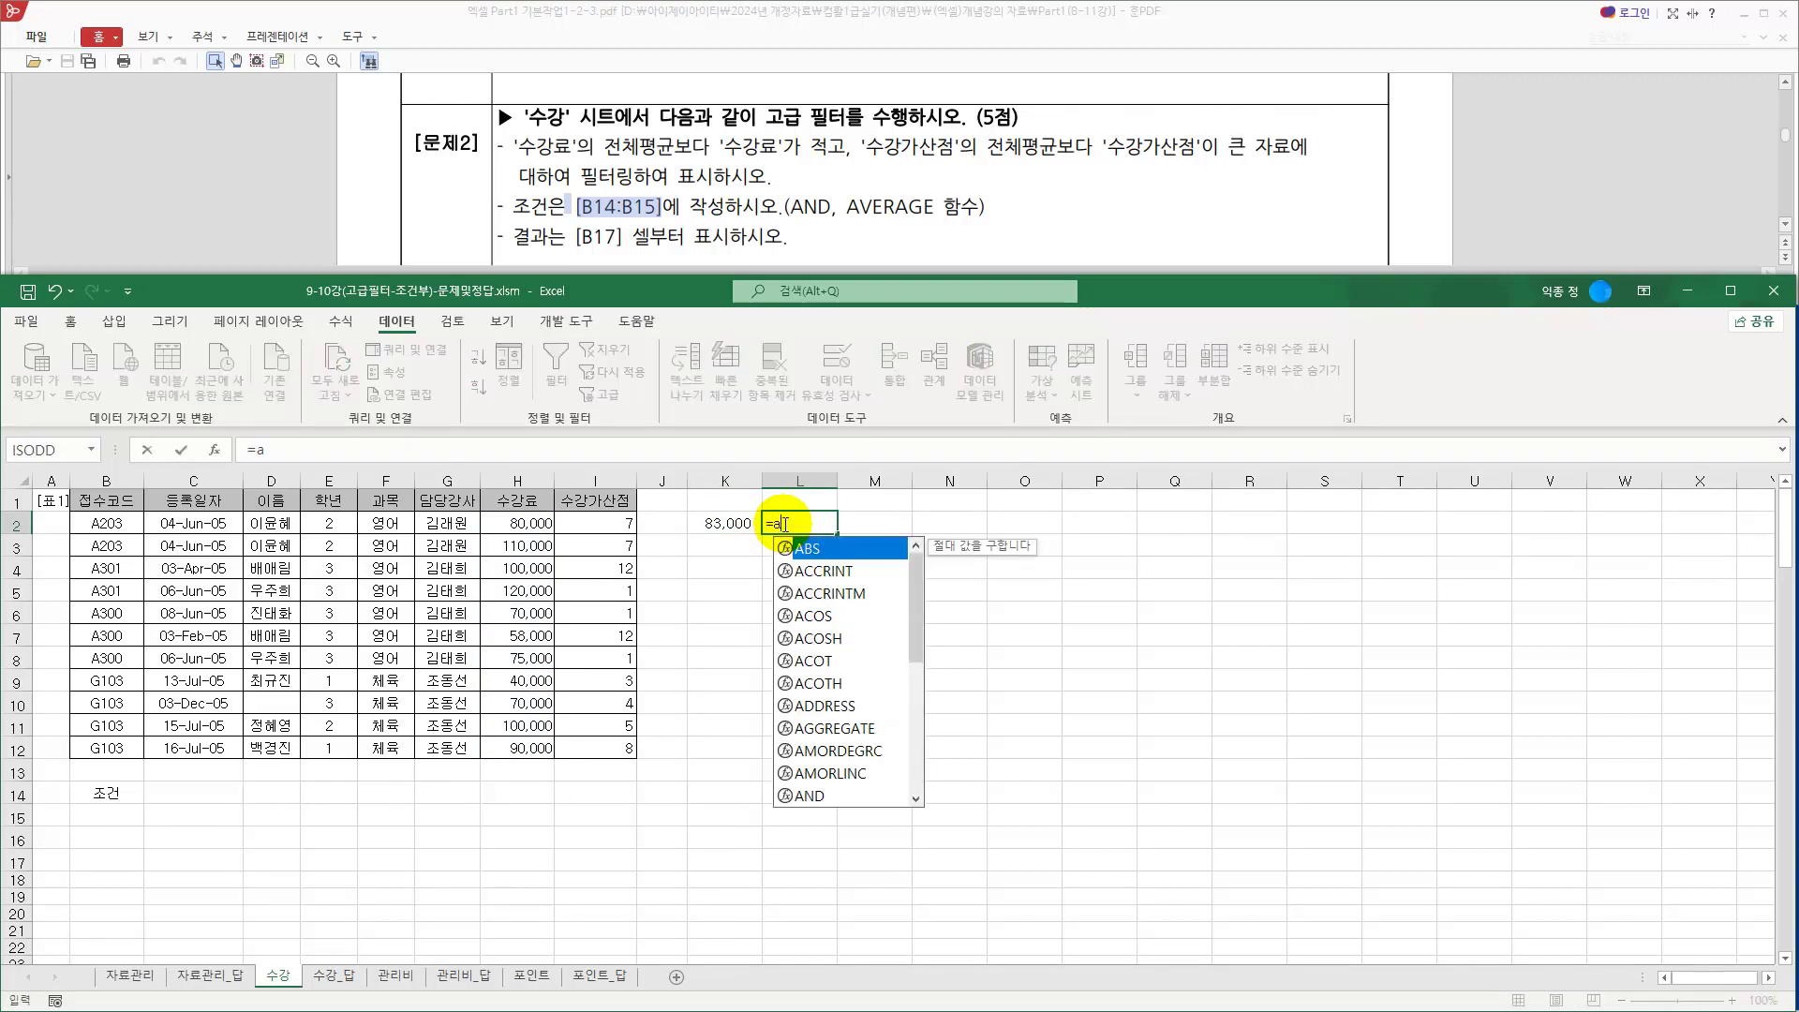
{"action": "type", "text": "v"}
{"action": "double_click", "coordinate": [827, 571]}
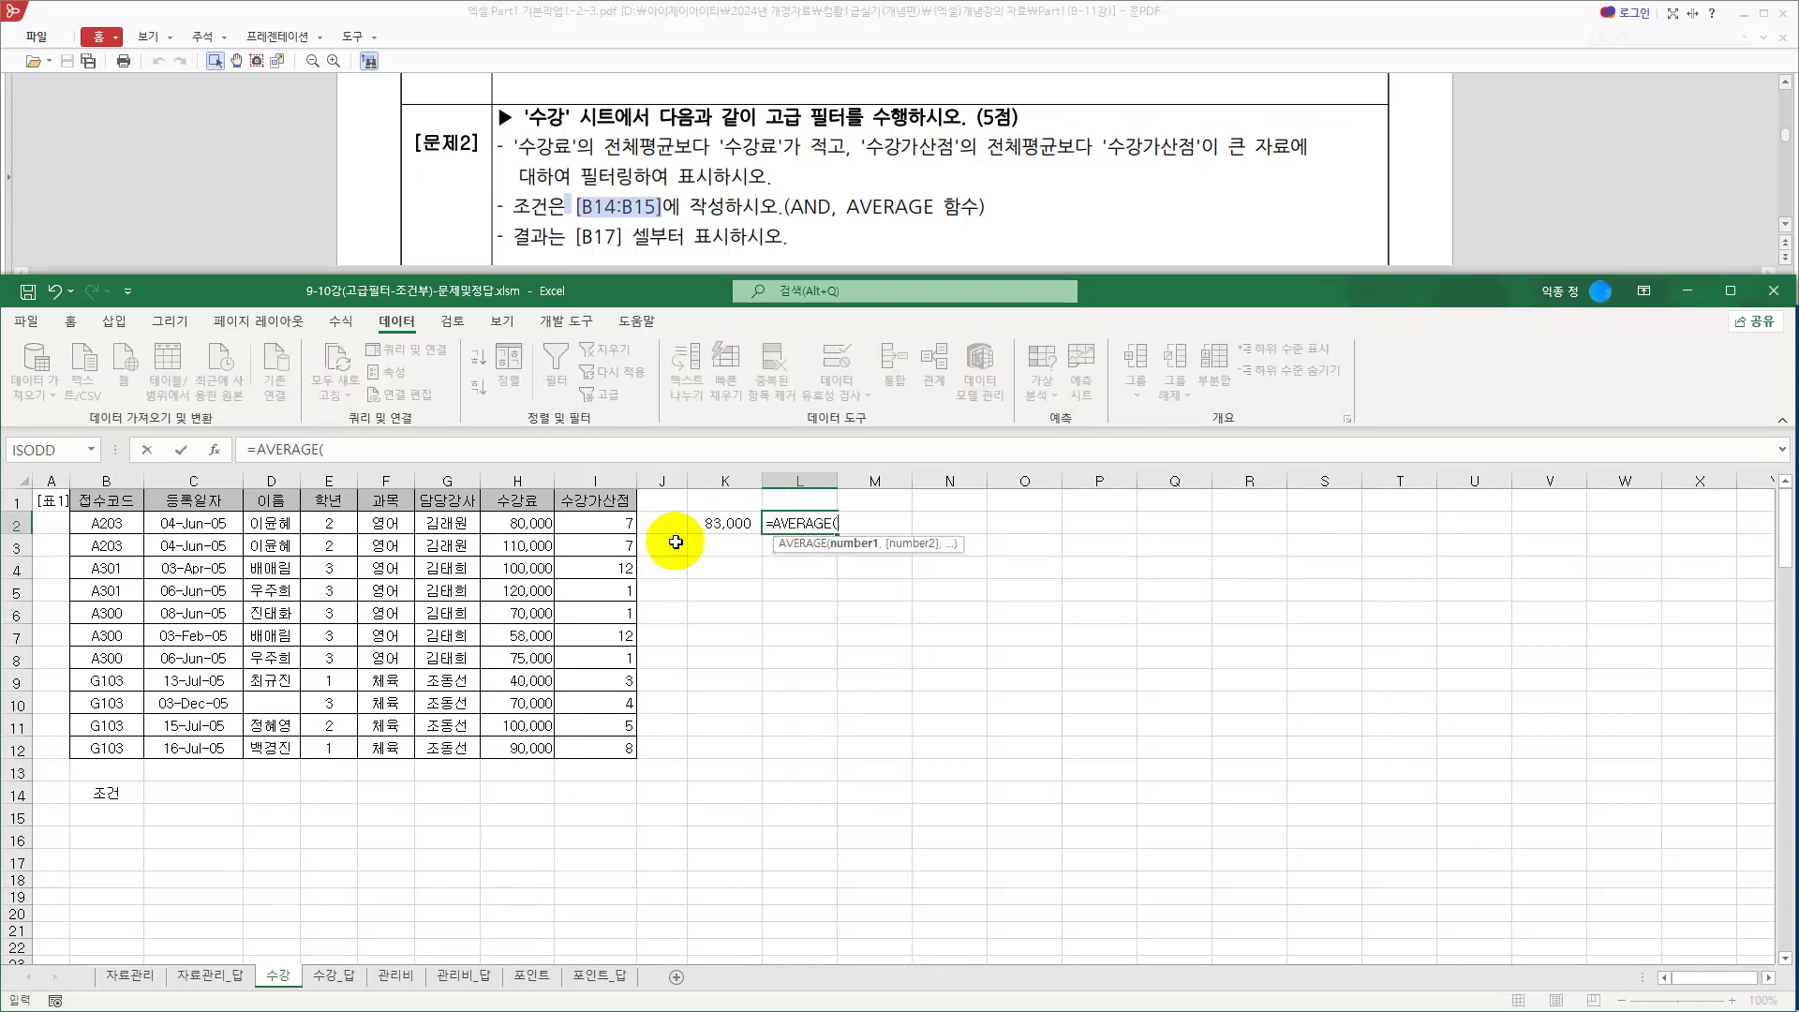
{"action": "left_click_drag", "start_coordinate": [599, 523], "coordinate": [606, 750]}
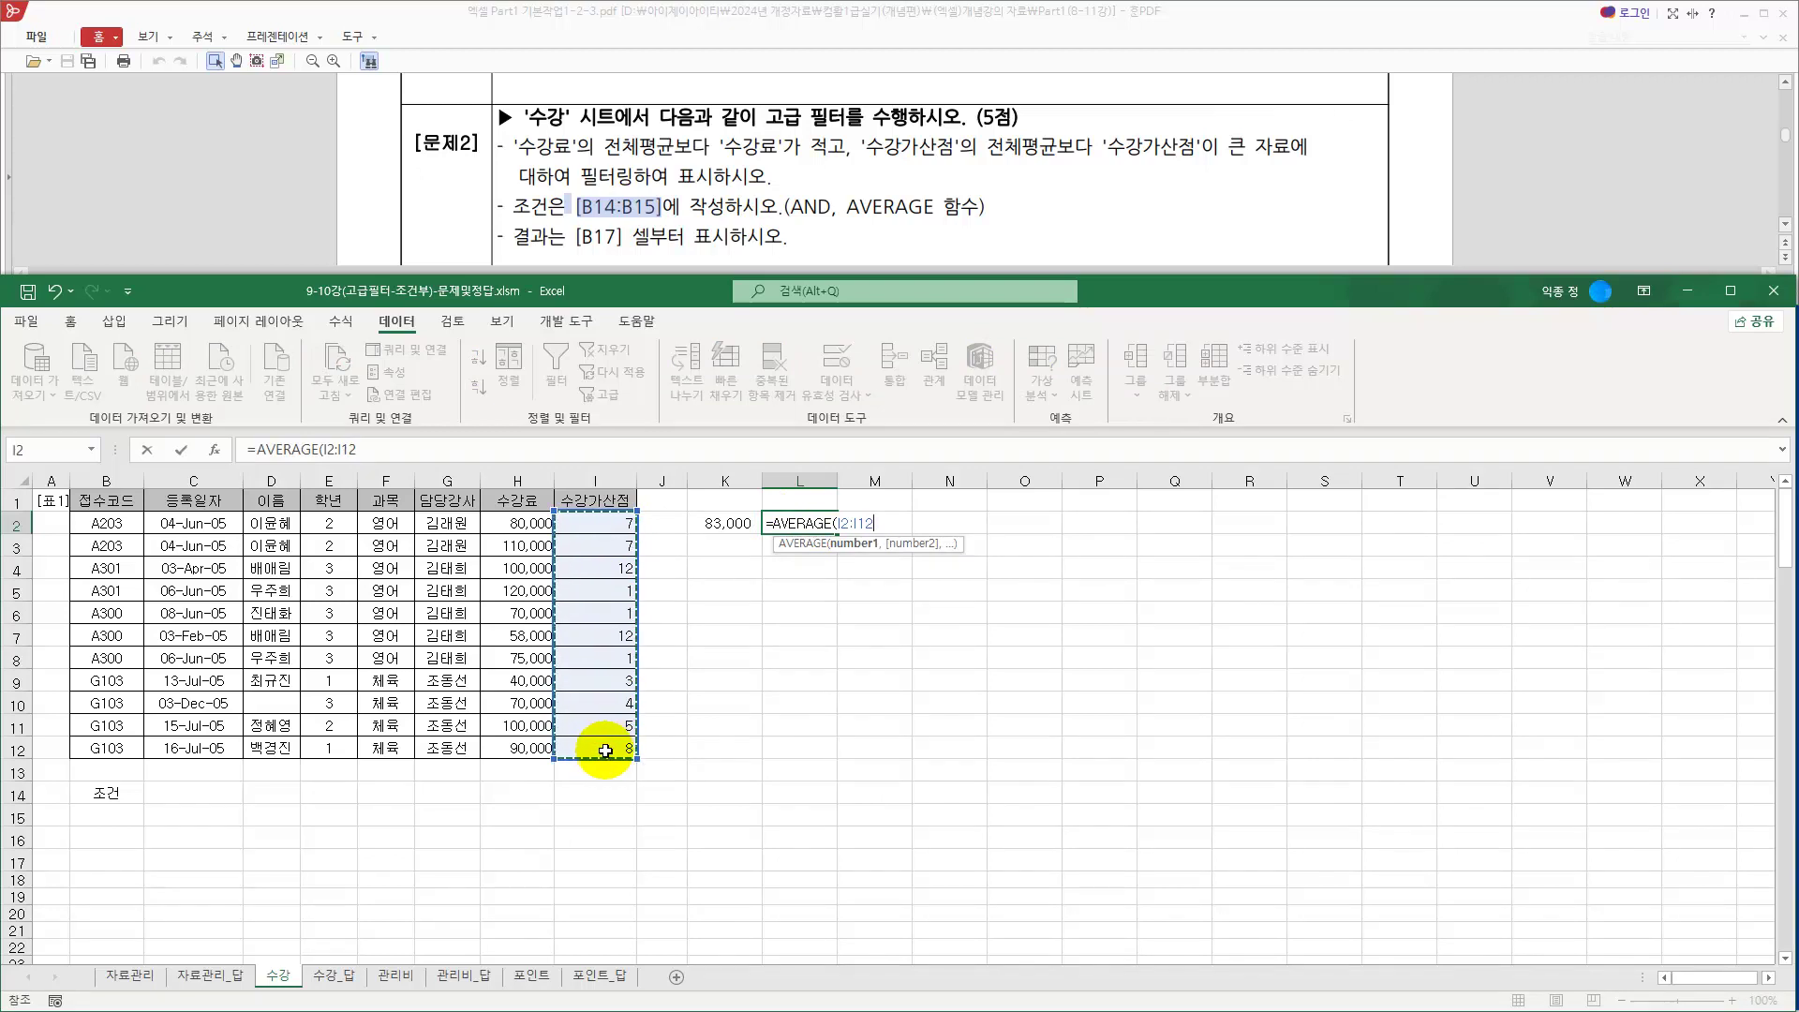
{"action": "key", "text": "F4"}
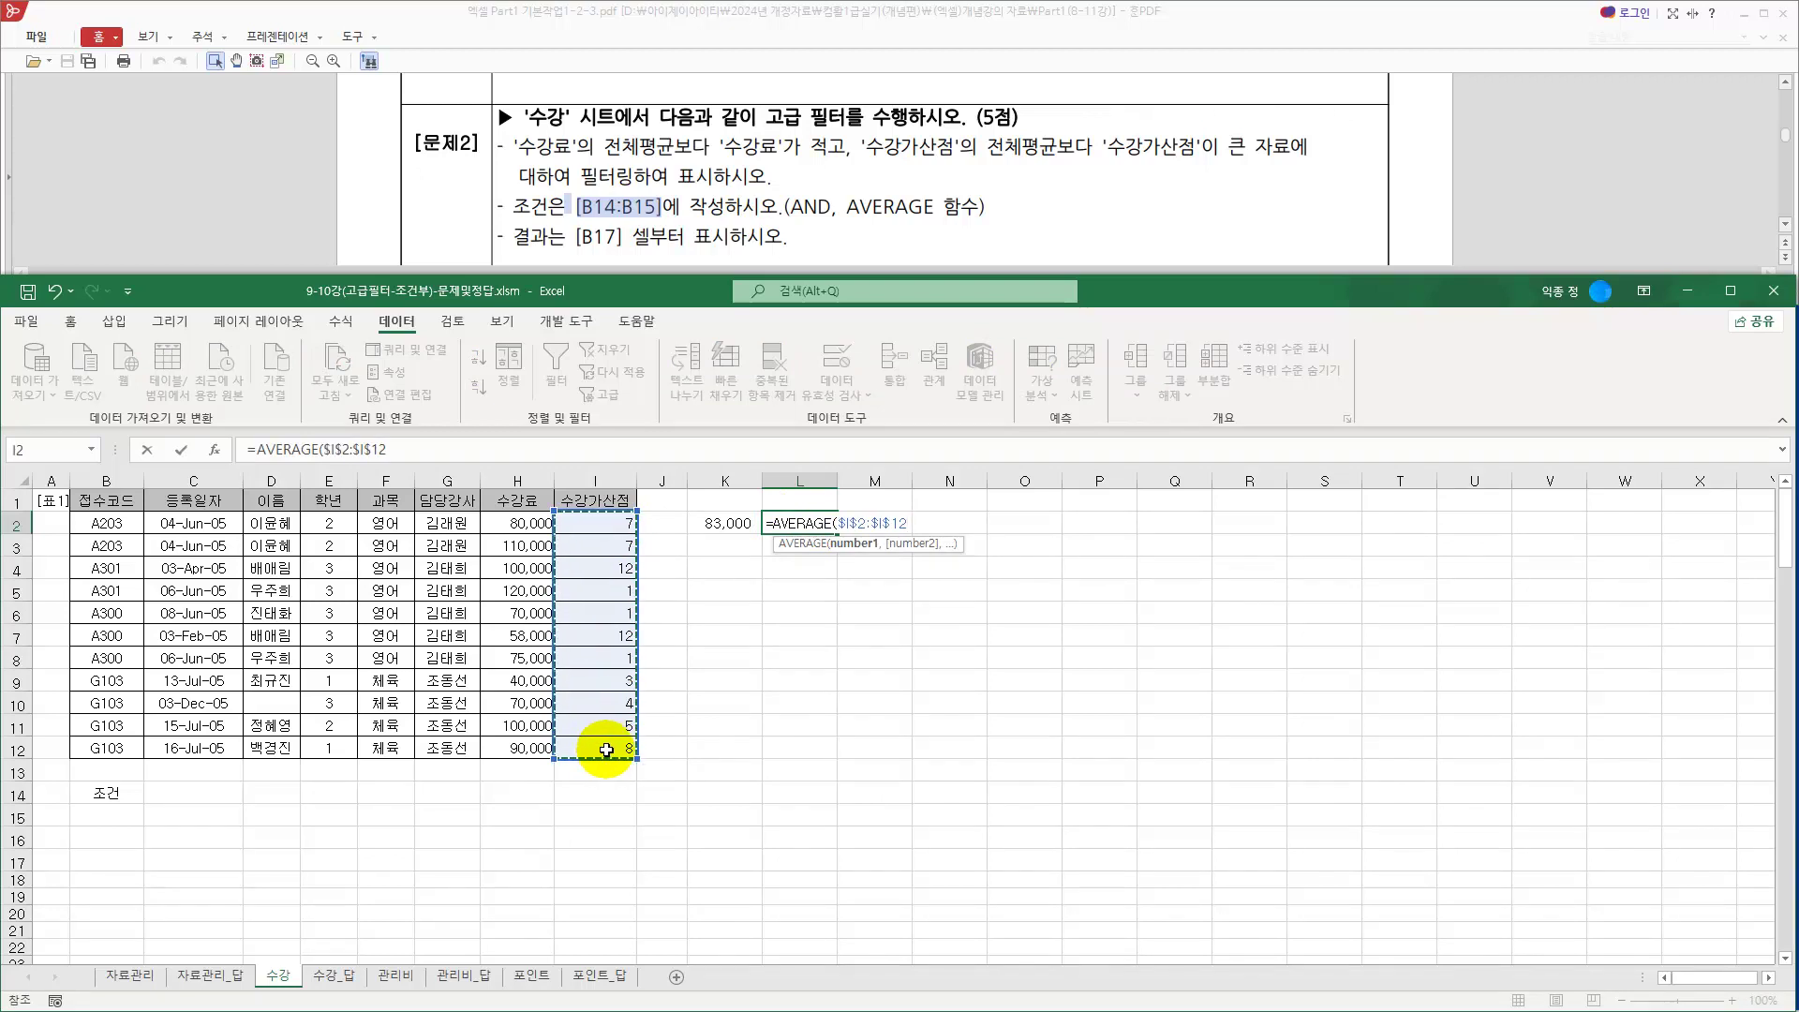
{"action": "type", "text": ")"}
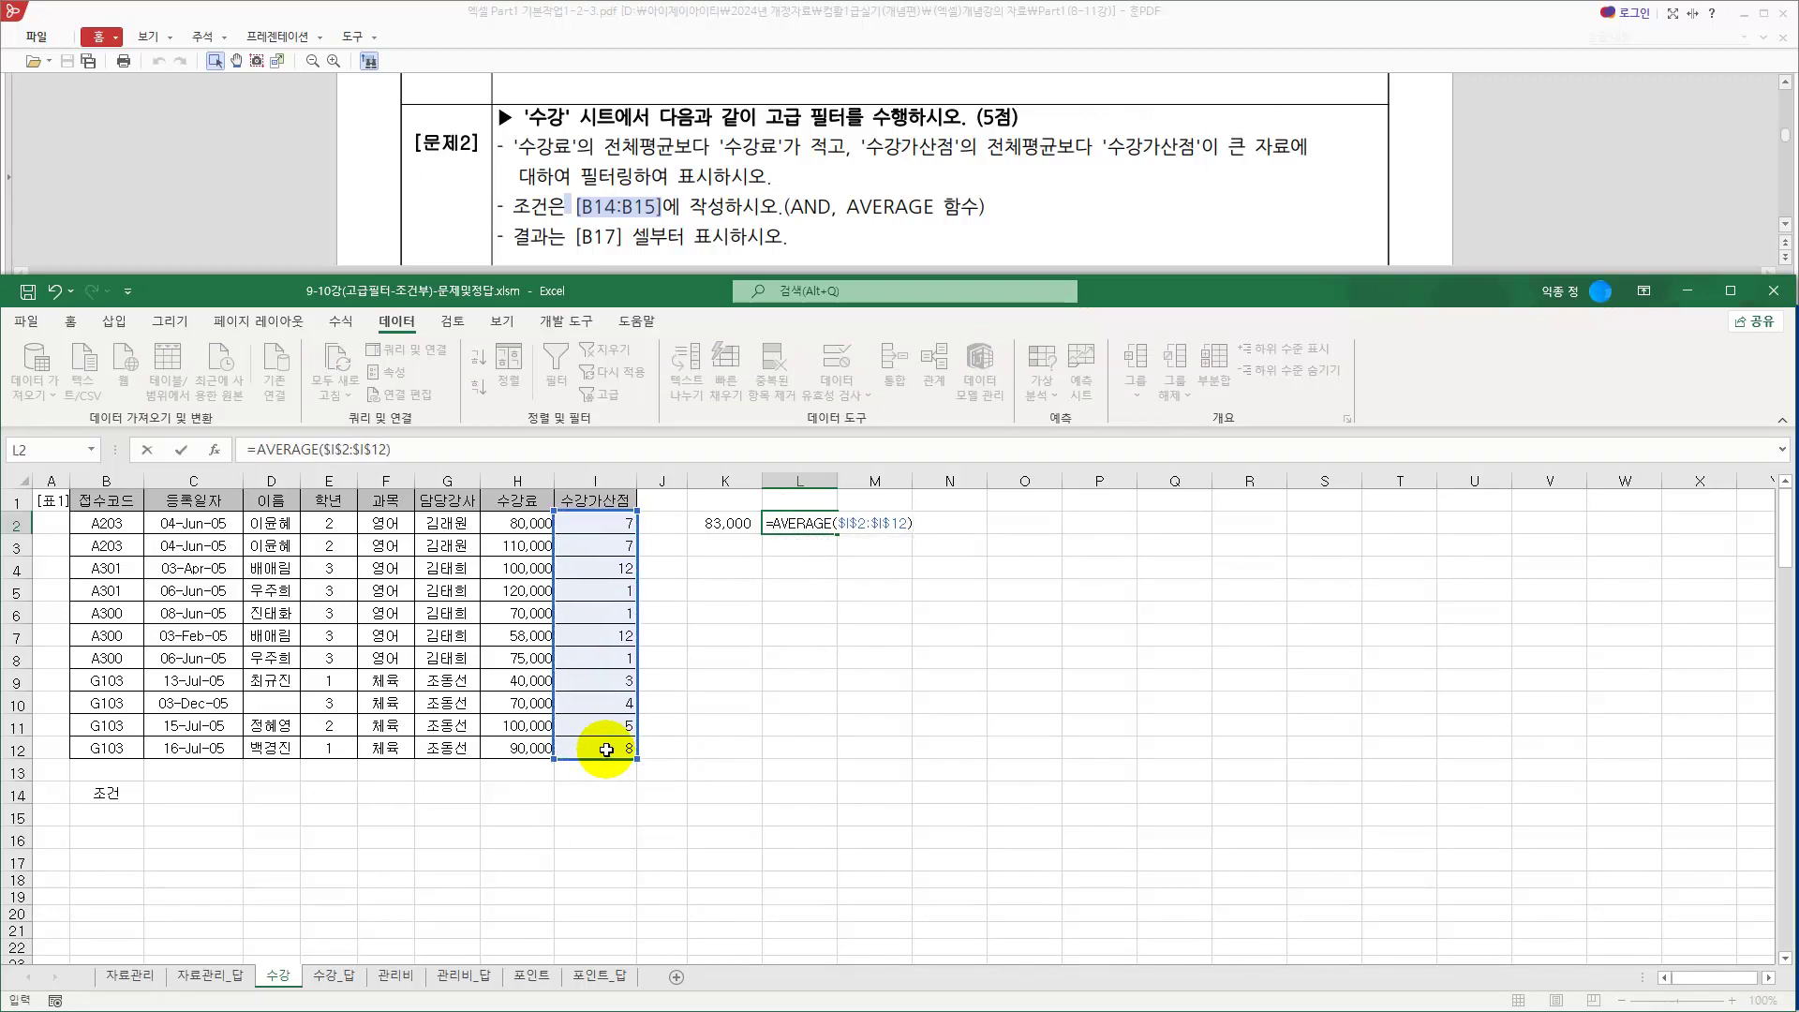
{"action": "key", "text": "Return"}
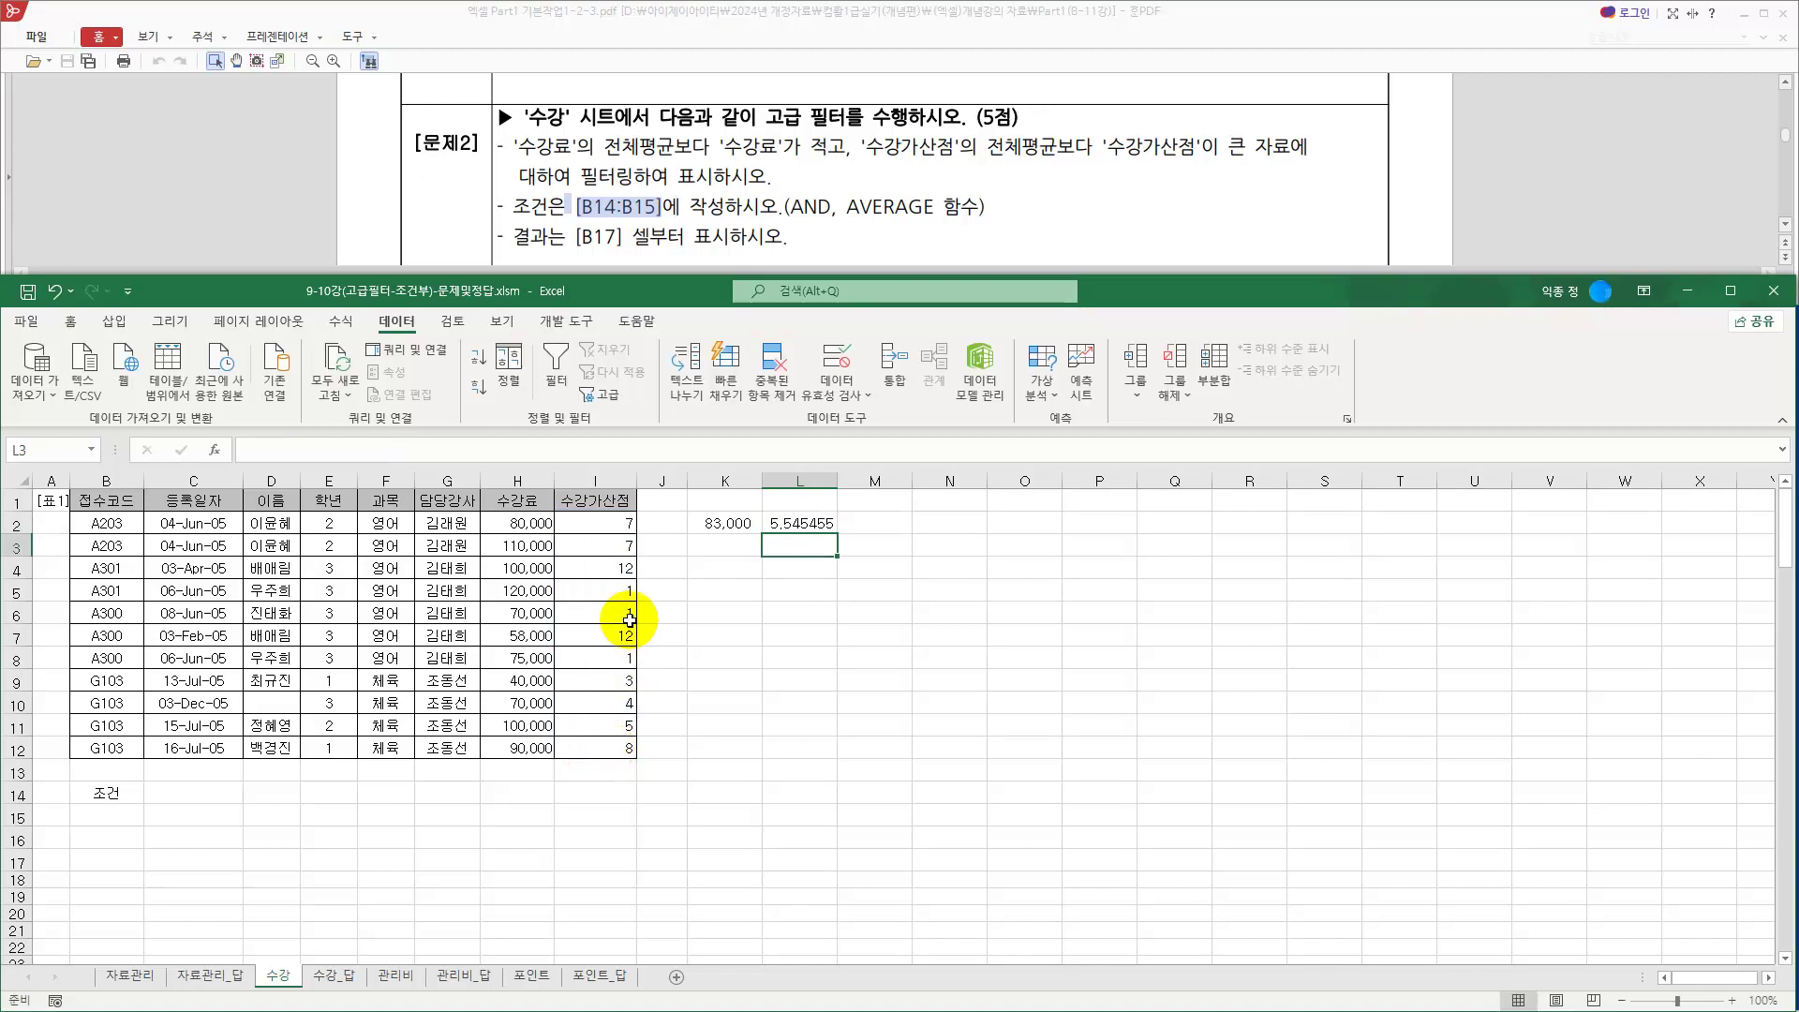
Compare the first record's fee and points with the K2 and L2 average formulas.
{"action": "left_click_drag", "start_coordinate": [534, 523], "coordinate": [531, 747]}
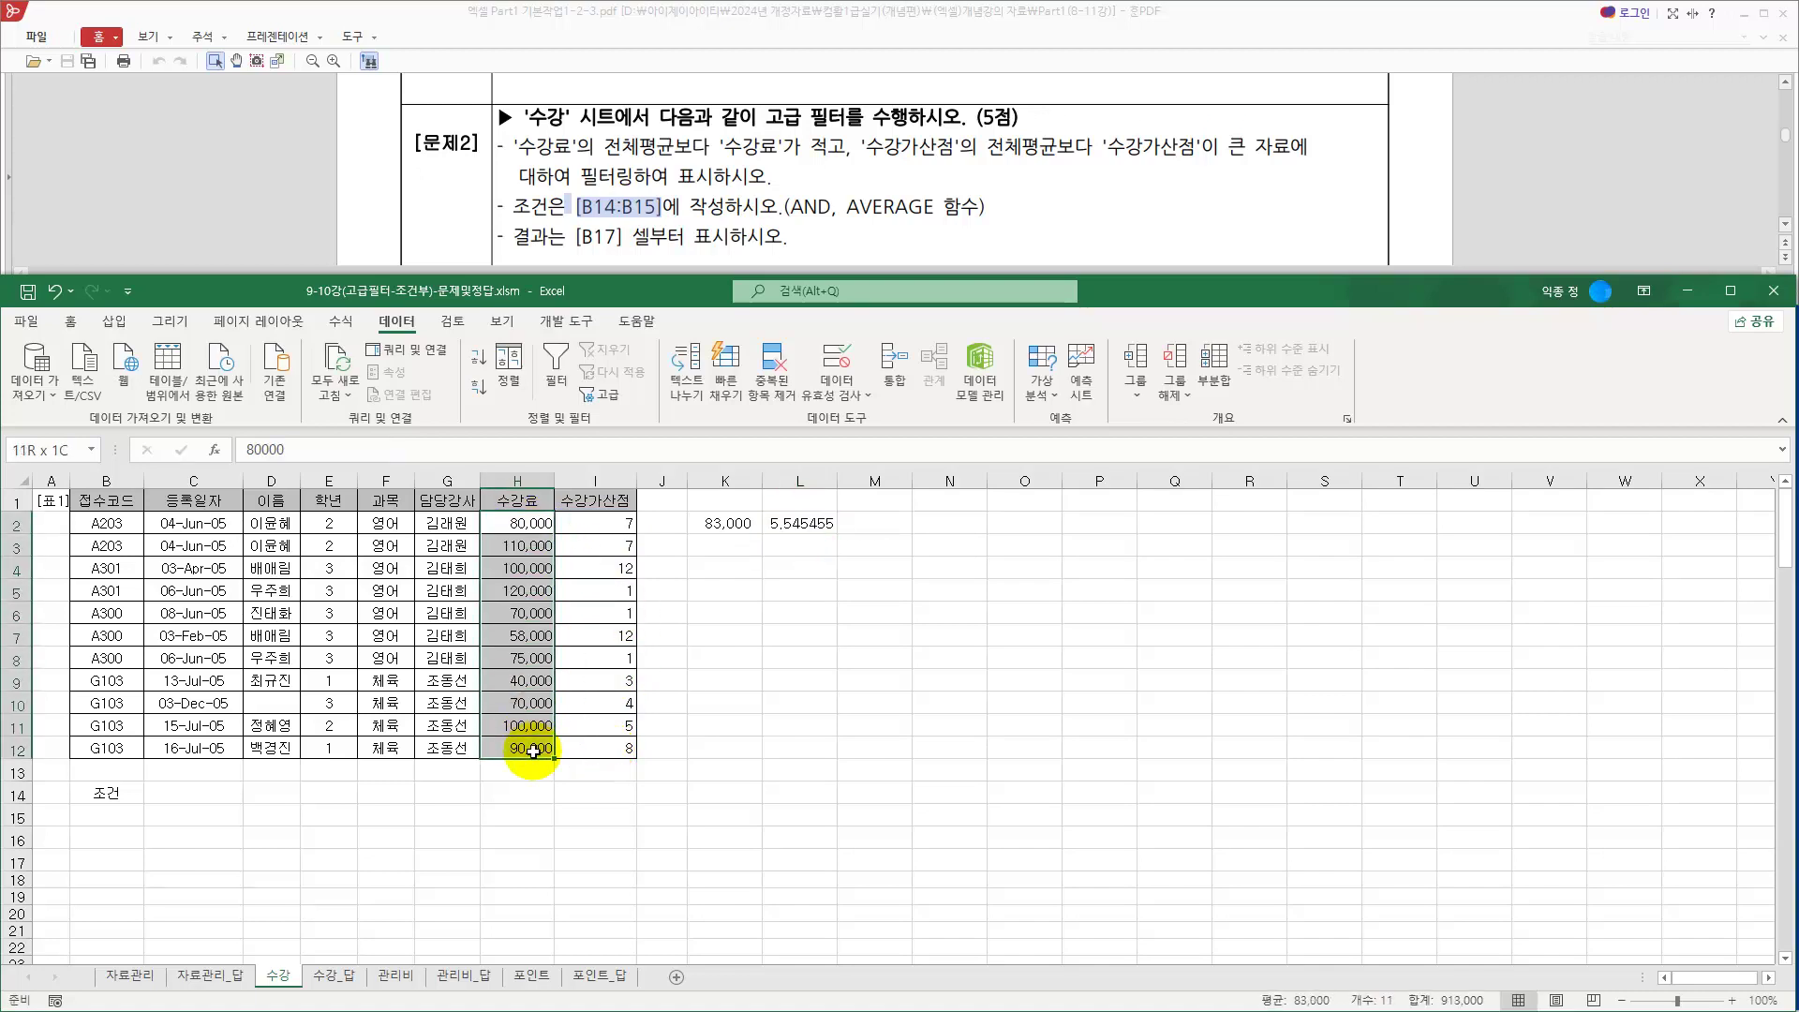
{"action": "left_click", "coordinate": [722, 521]}
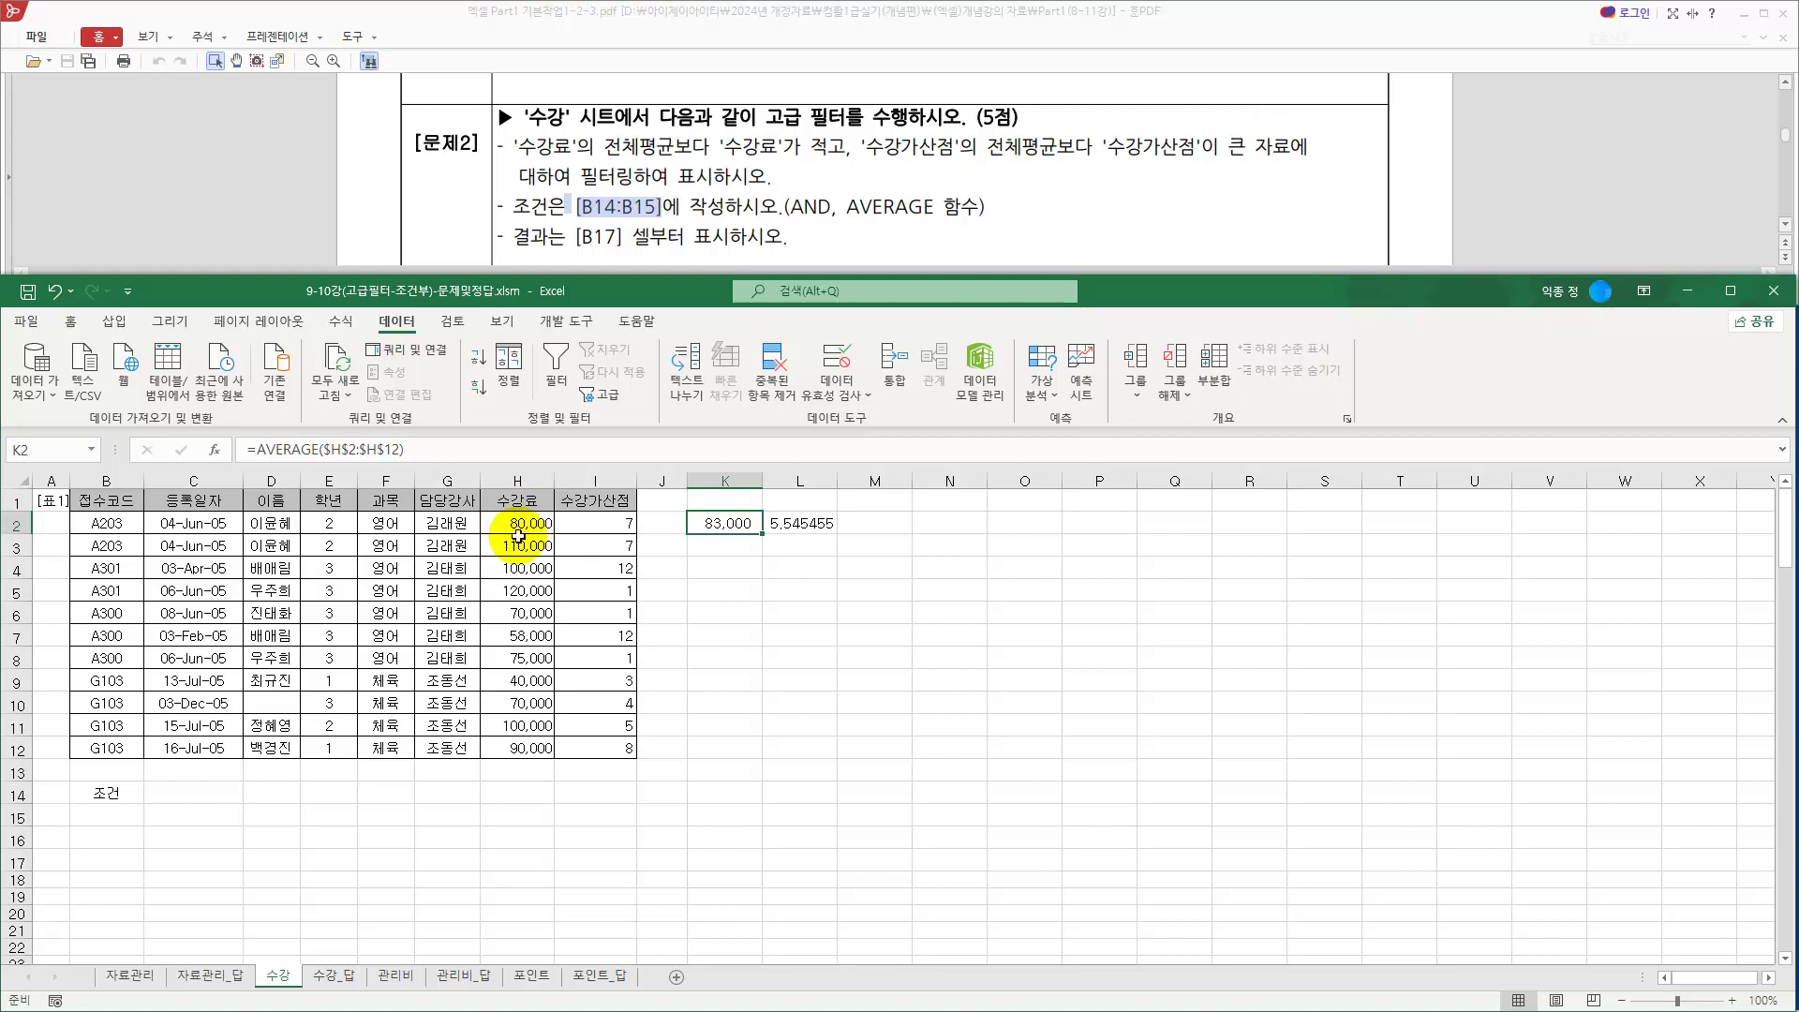
{"action": "left_click", "coordinate": [798, 523]}
{"action": "left_click", "coordinate": [358, 450]}
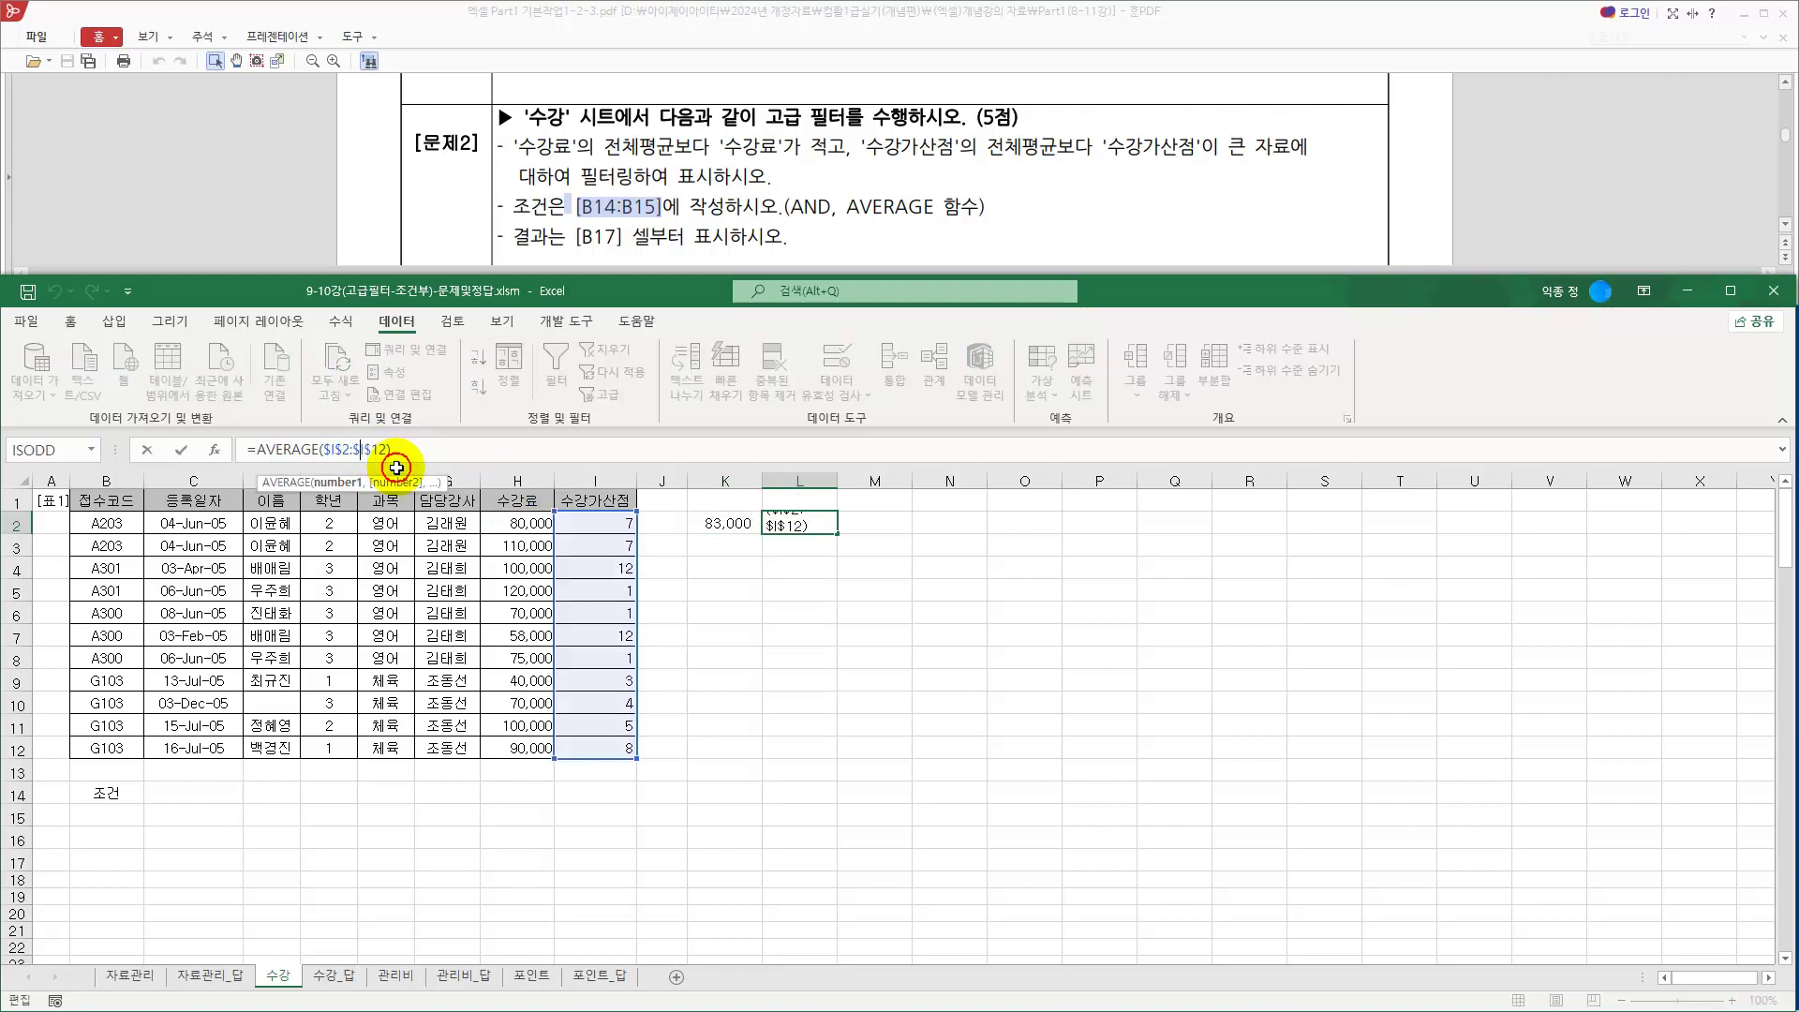
{"action": "key", "text": "Escape"}
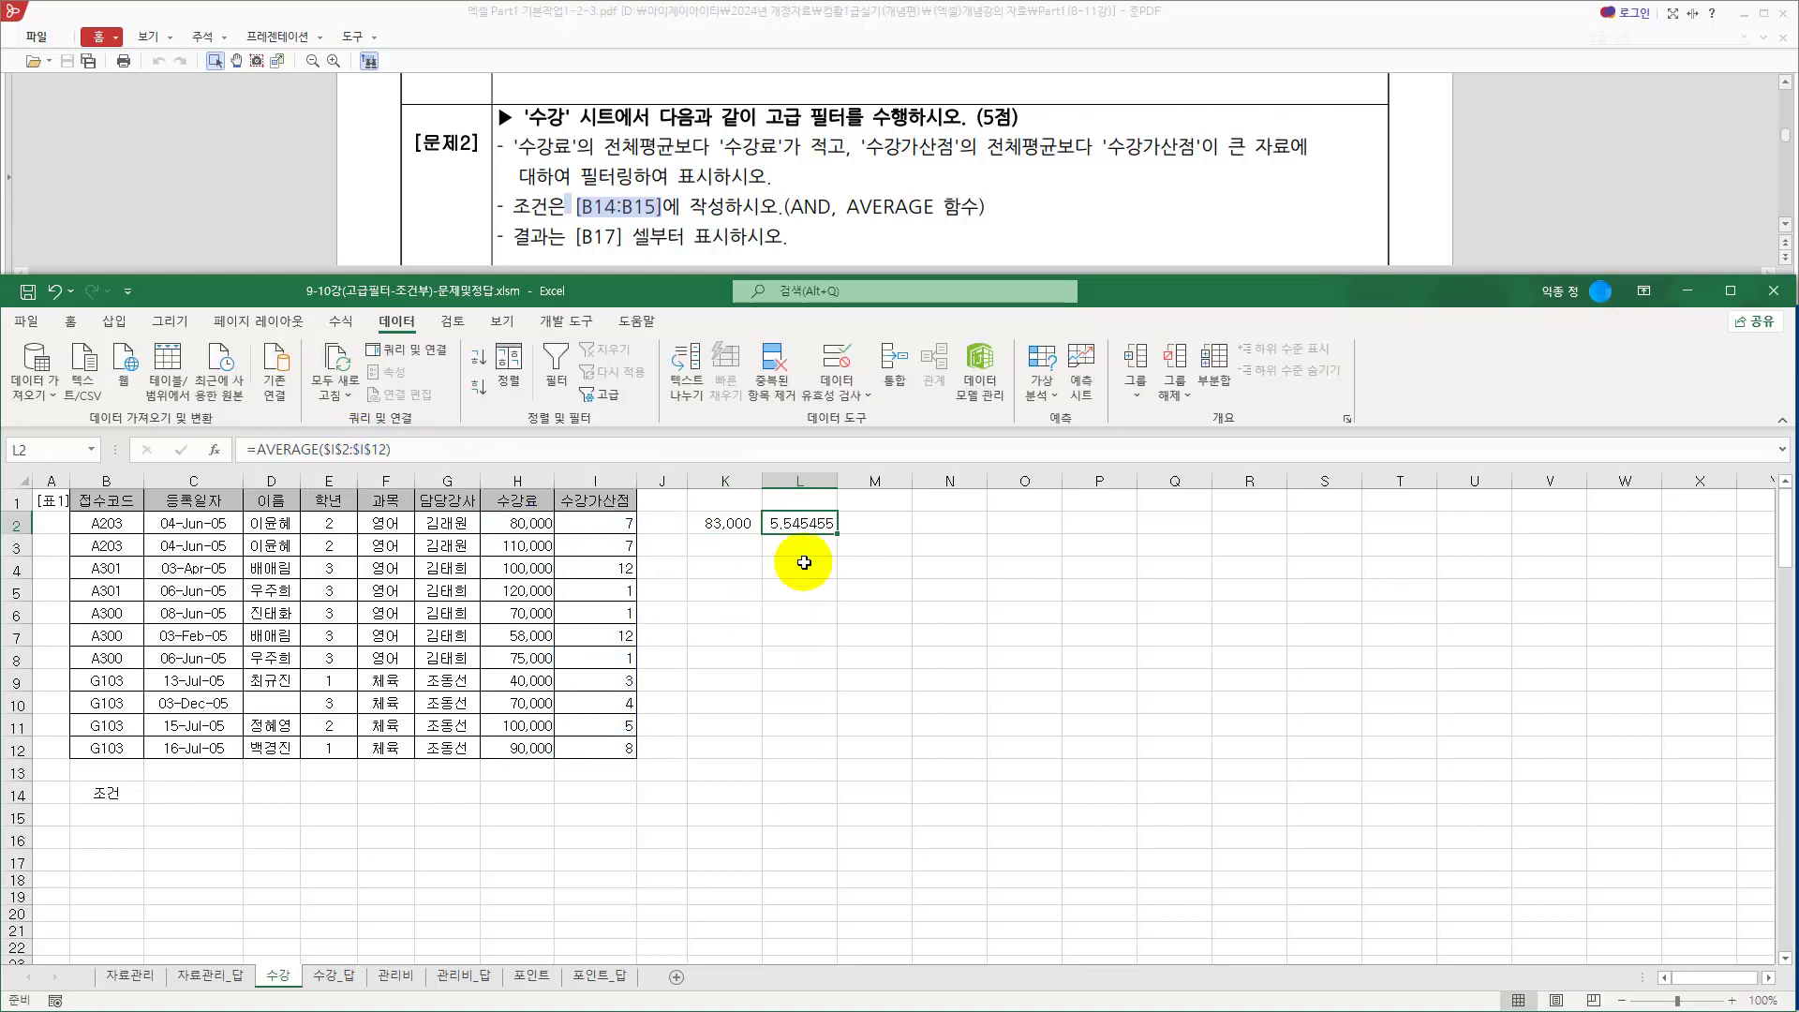
{"action": "left_click", "coordinate": [532, 523]}
{"action": "left_click", "coordinate": [735, 522]}
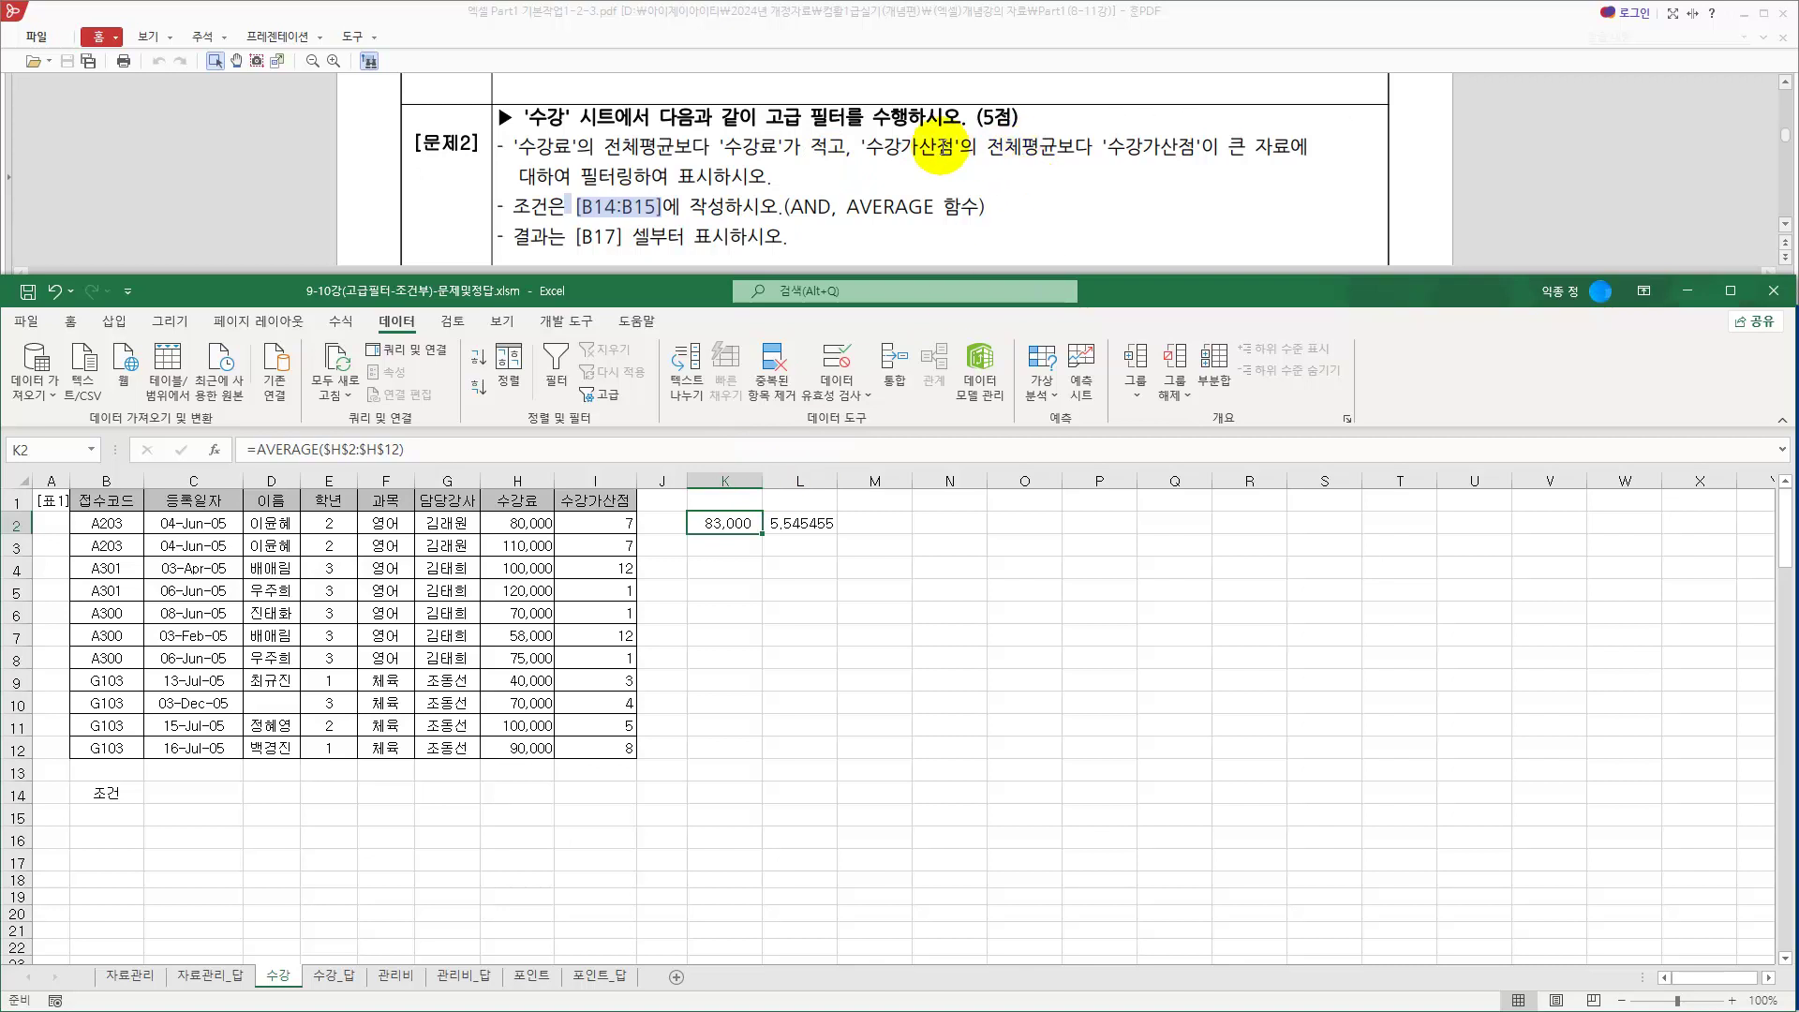
{"action": "left_click", "coordinate": [797, 525]}
{"action": "left_click", "coordinate": [620, 523]}
{"action": "left_click", "coordinate": [524, 534]}
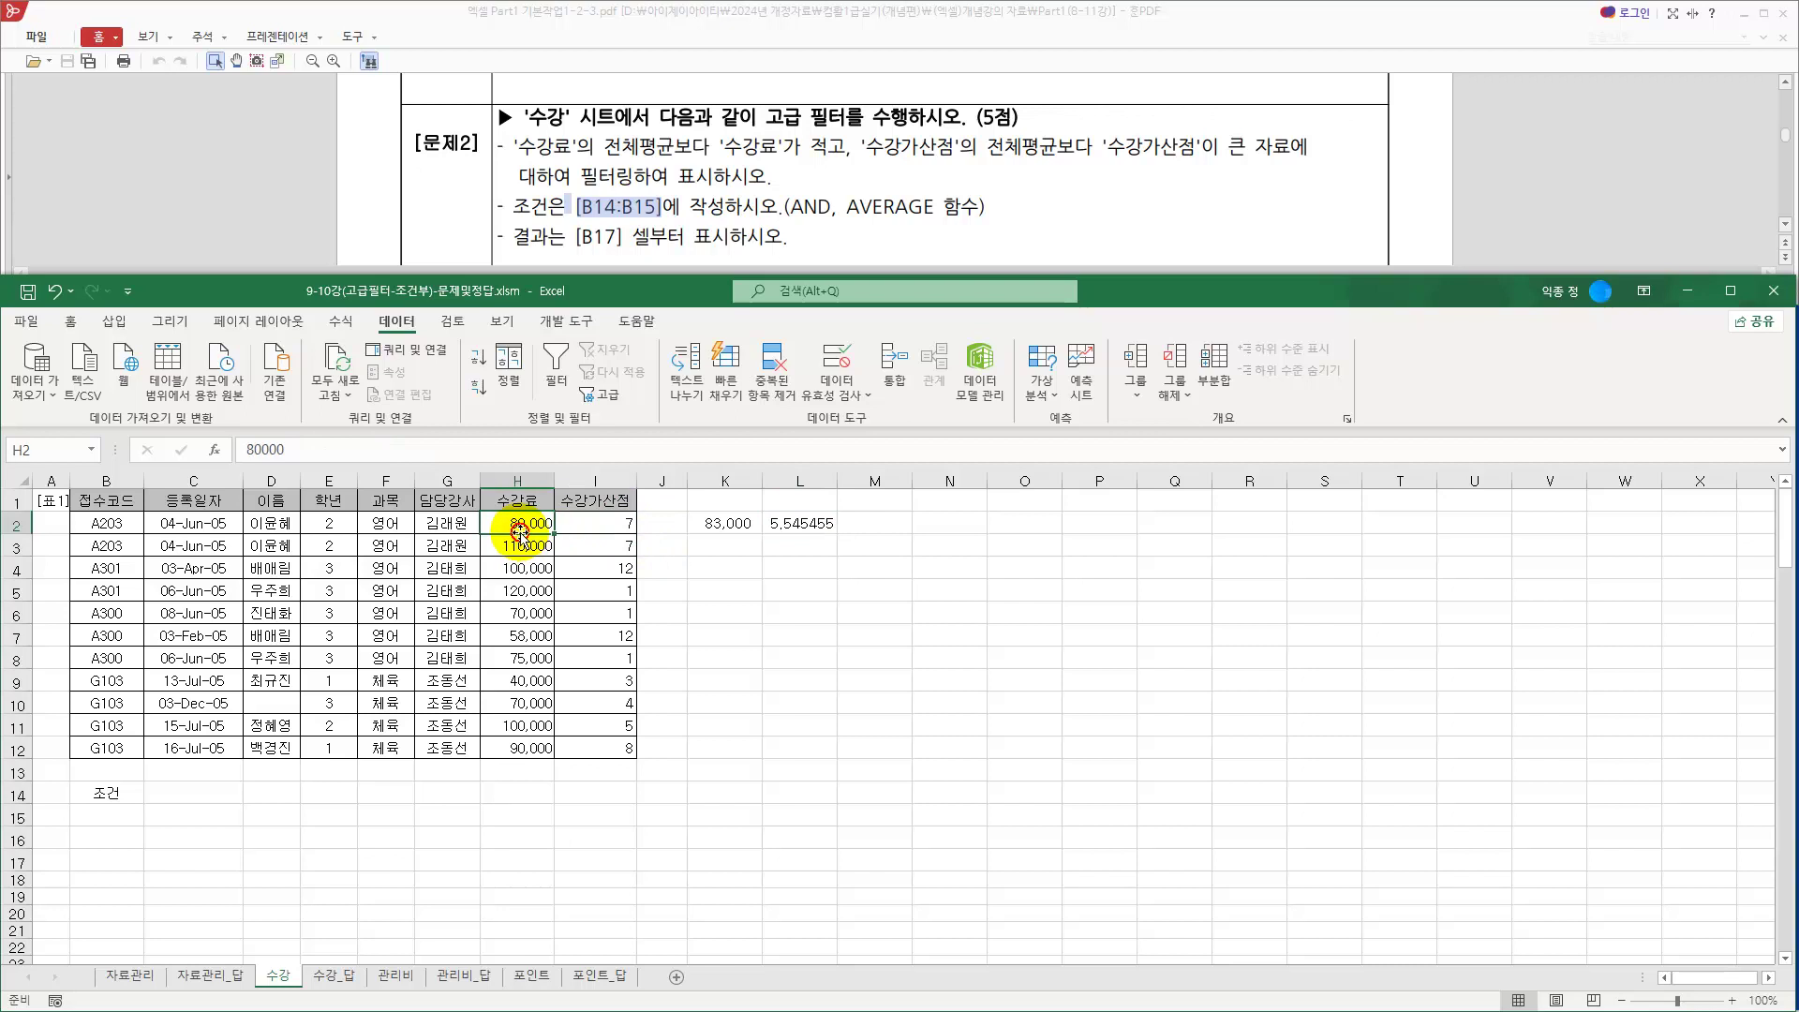
{"action": "left_click", "coordinate": [622, 524]}
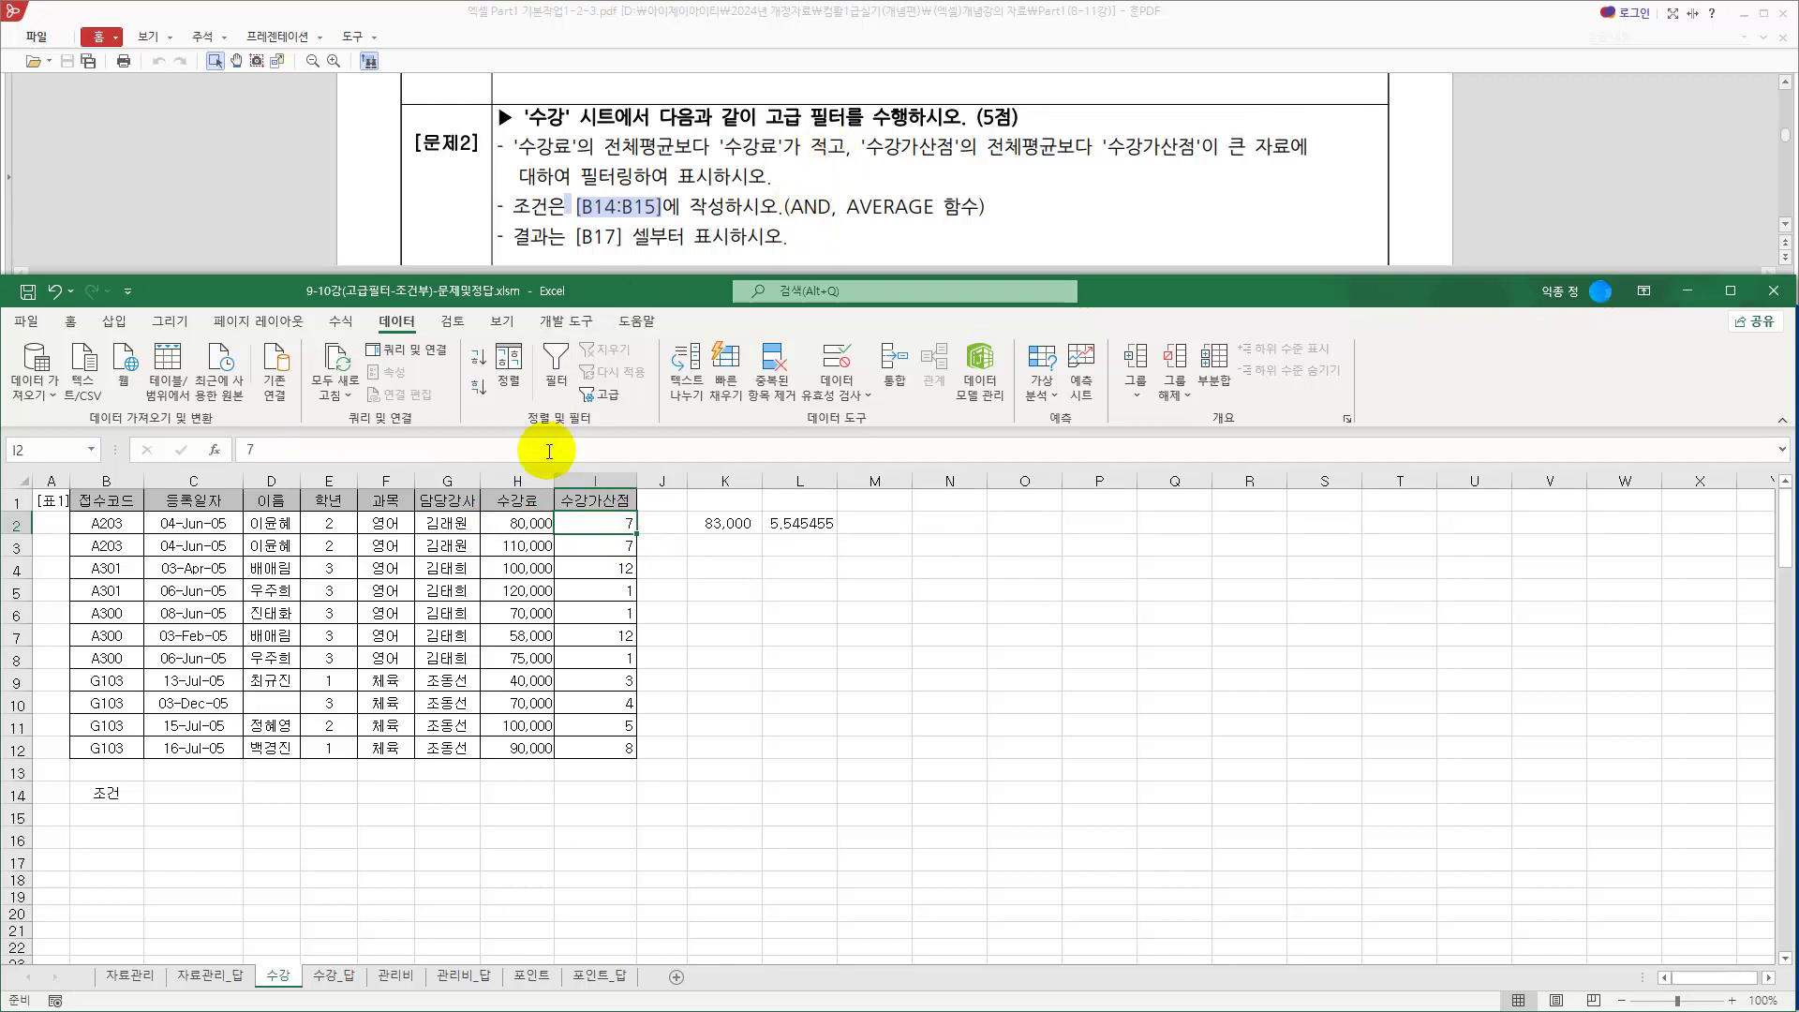
Select cell B15 under 조건 for the condition formula.
{"action": "left_click", "coordinate": [115, 818]}
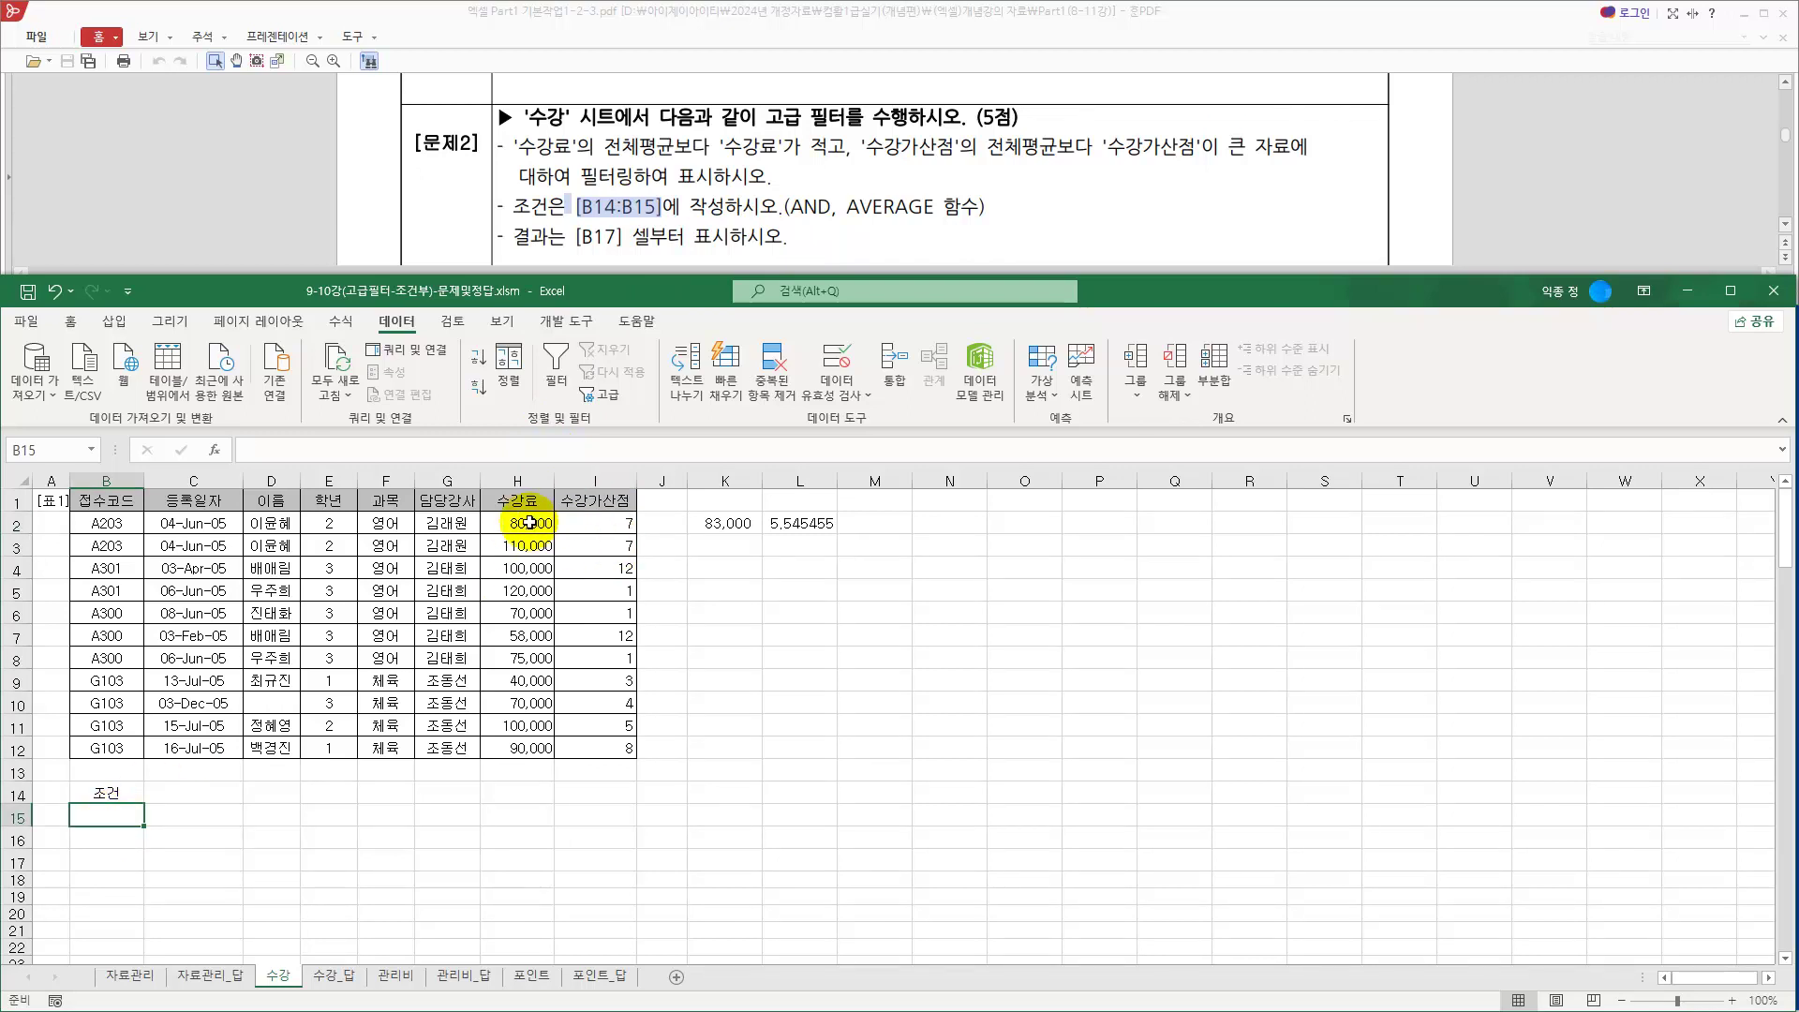
{"action": "left_click_drag", "start_coordinate": [528, 523], "coordinate": [601, 520]}
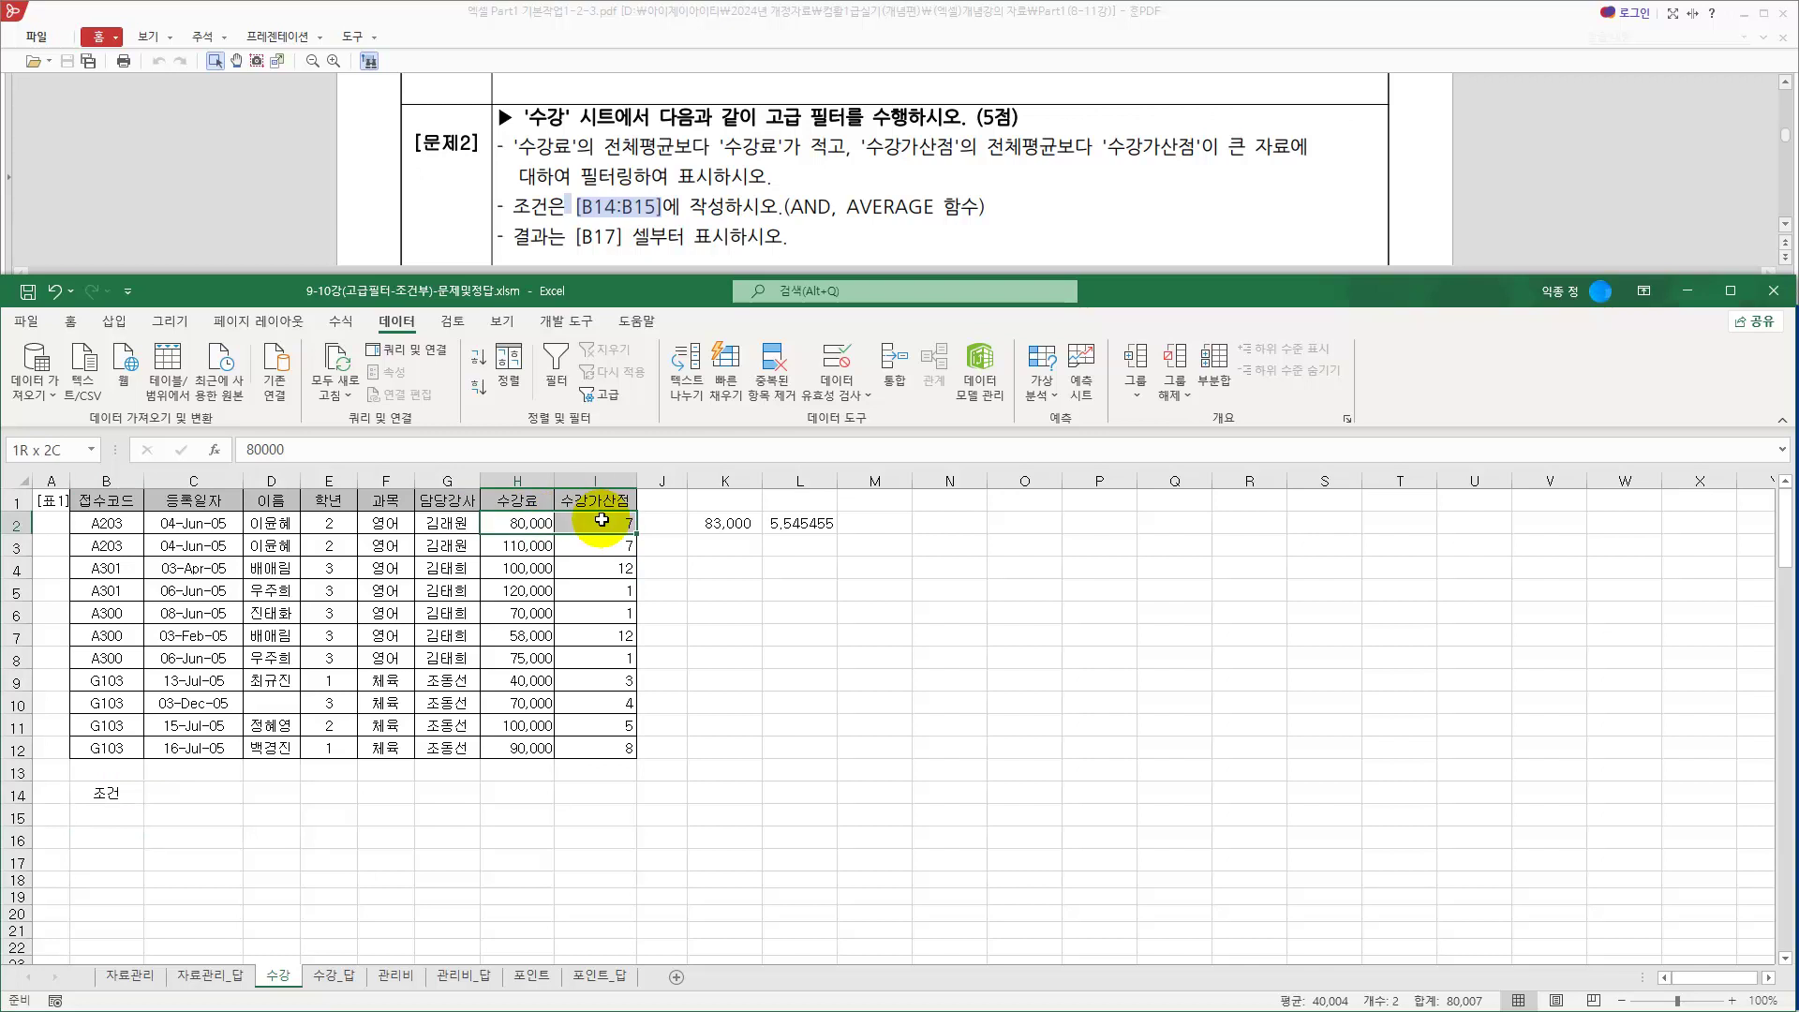
{"action": "left_click", "coordinate": [113, 816]}
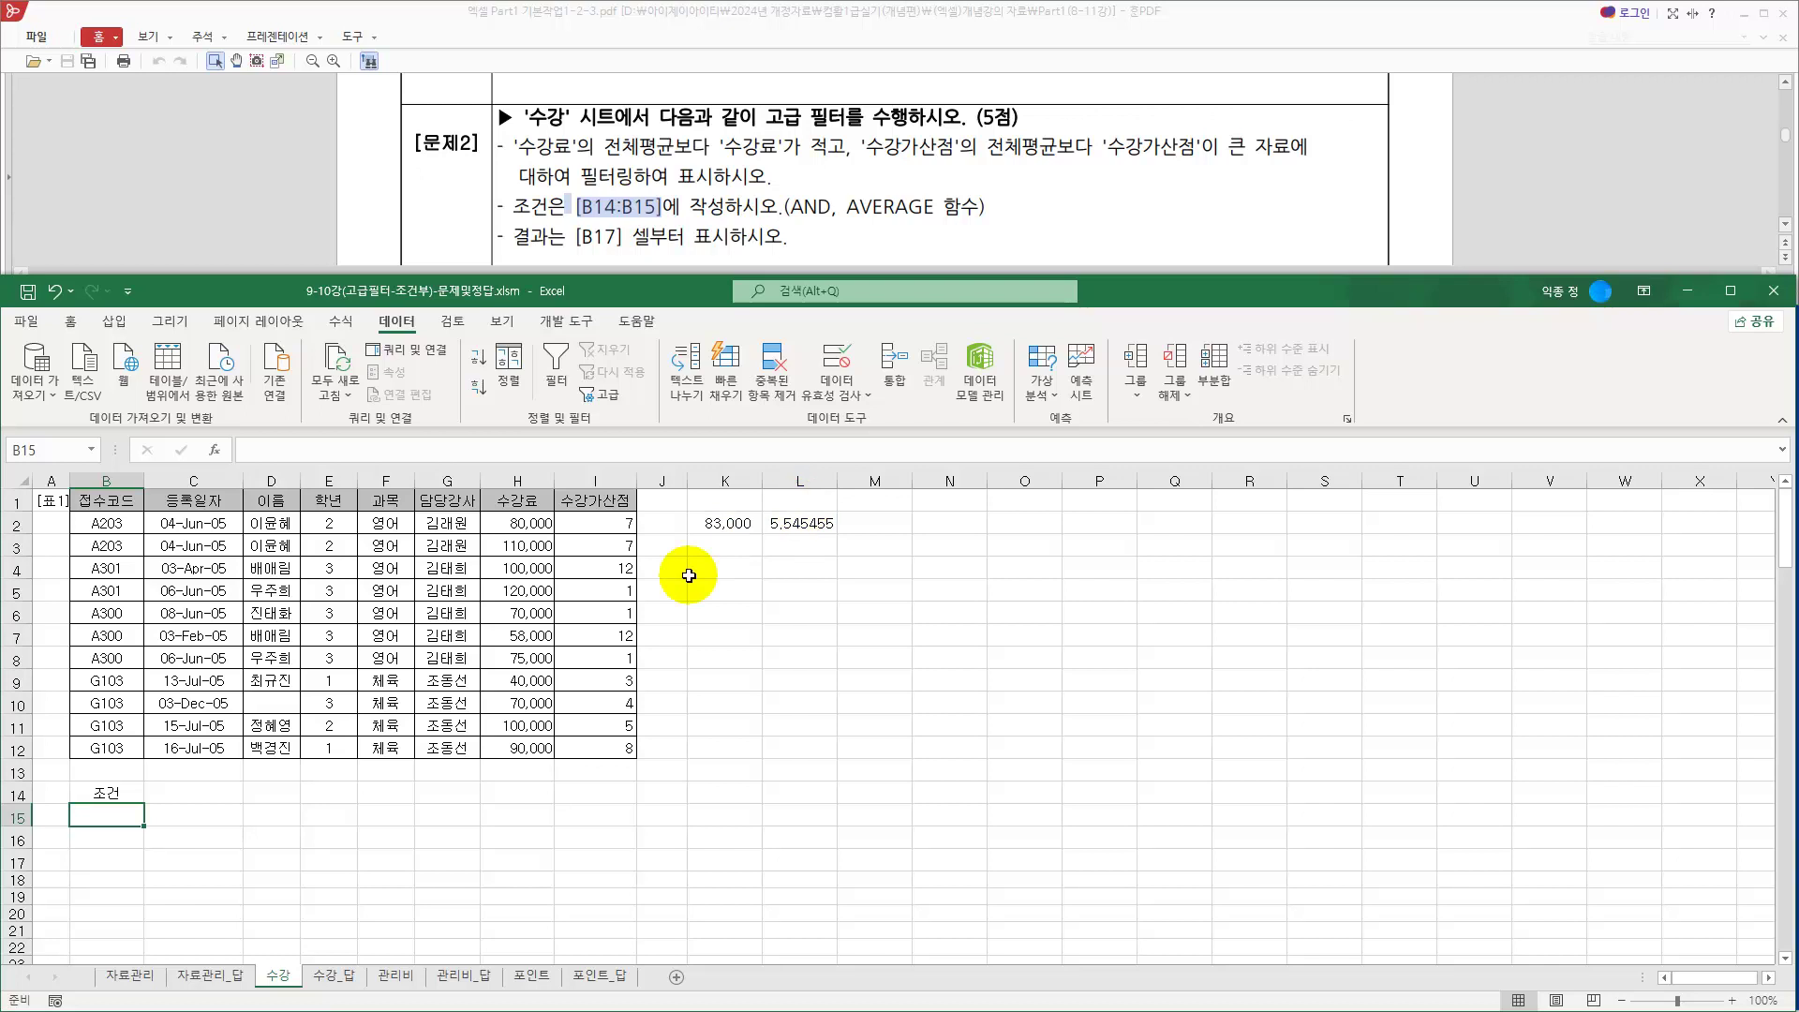
Build =$H2<AVERAGE($H$2:$H$12) in B15, comparing each fee with the fee average.
{"action": "type", "text": "="}
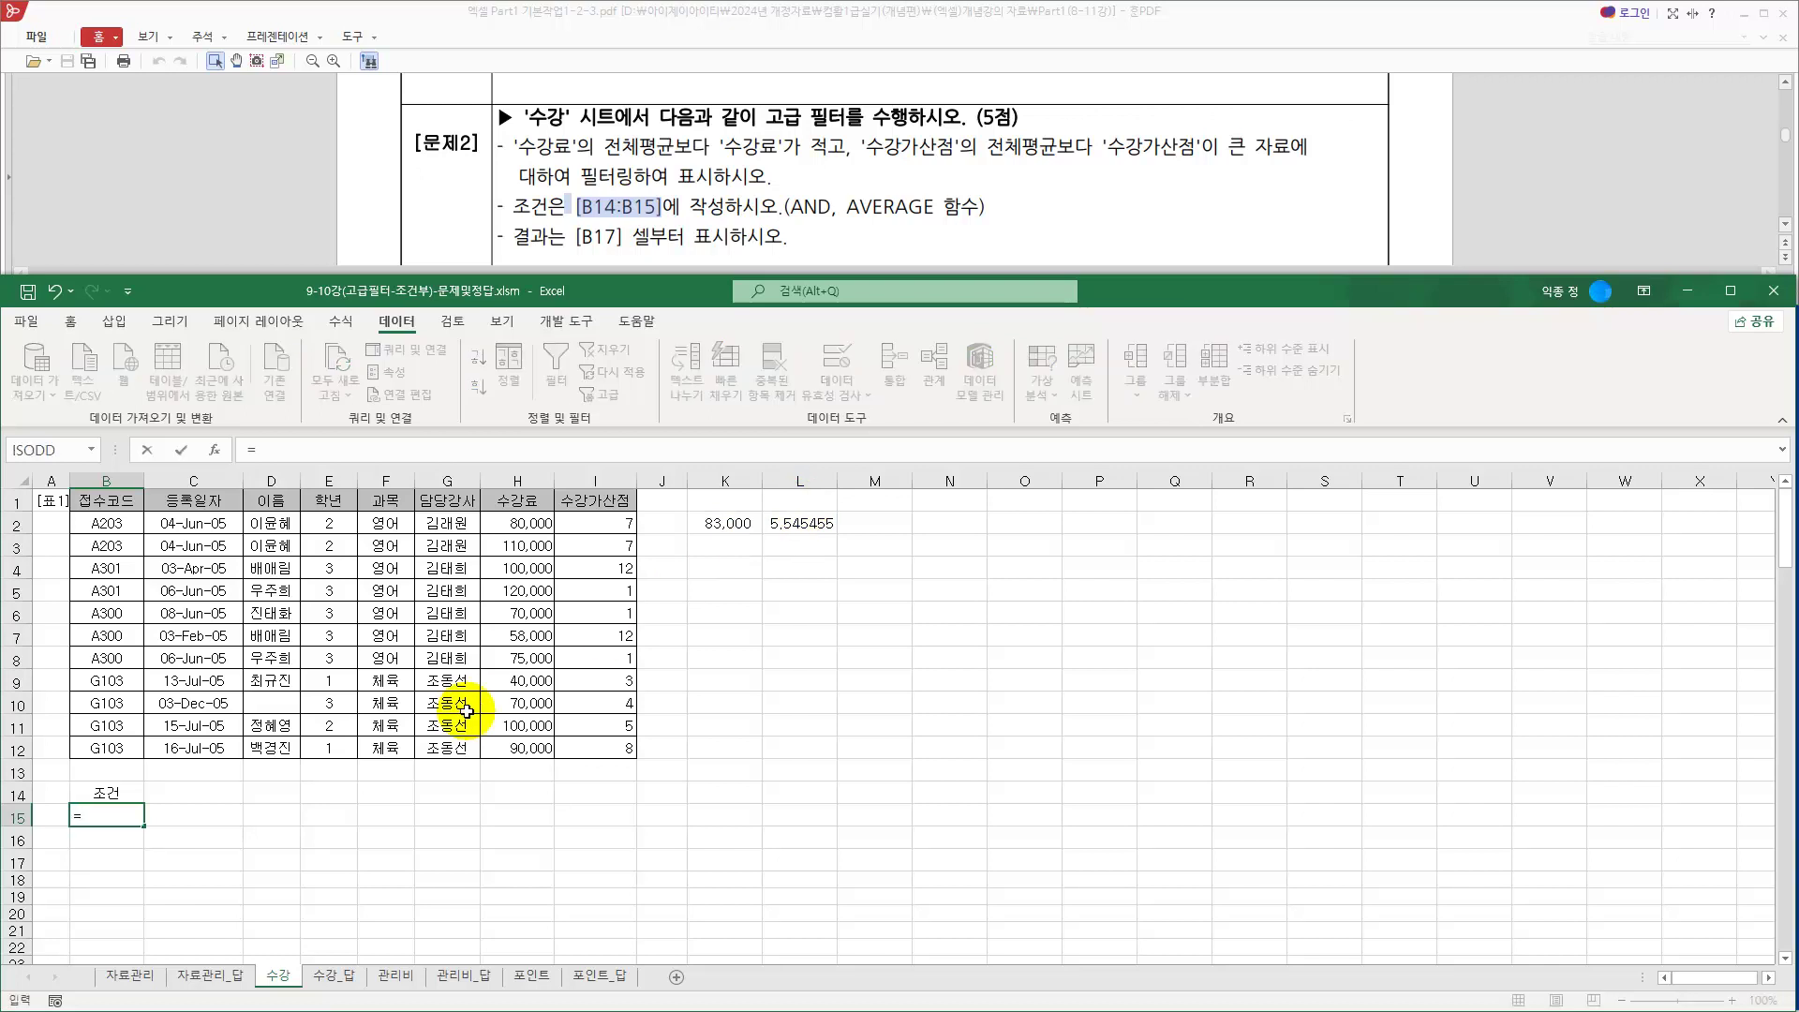
{"action": "left_click", "coordinate": [529, 526]}
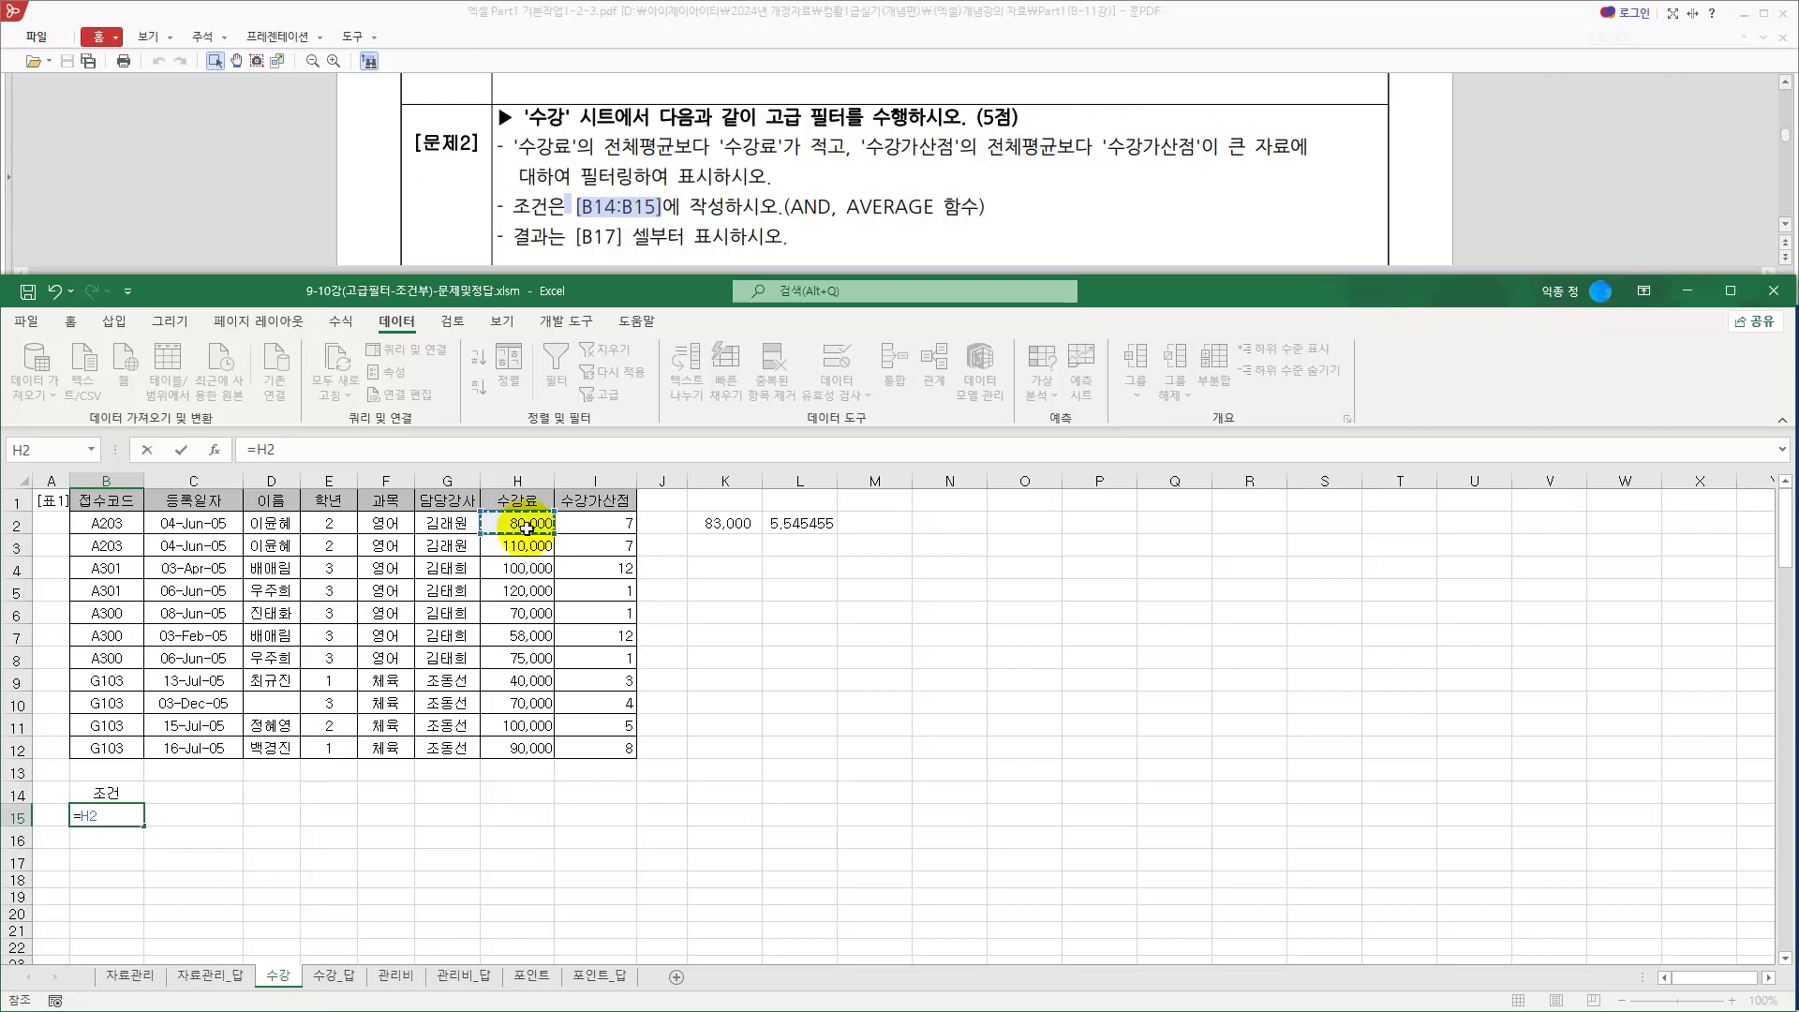
{"action": "double_click", "coordinate": [262, 450]}
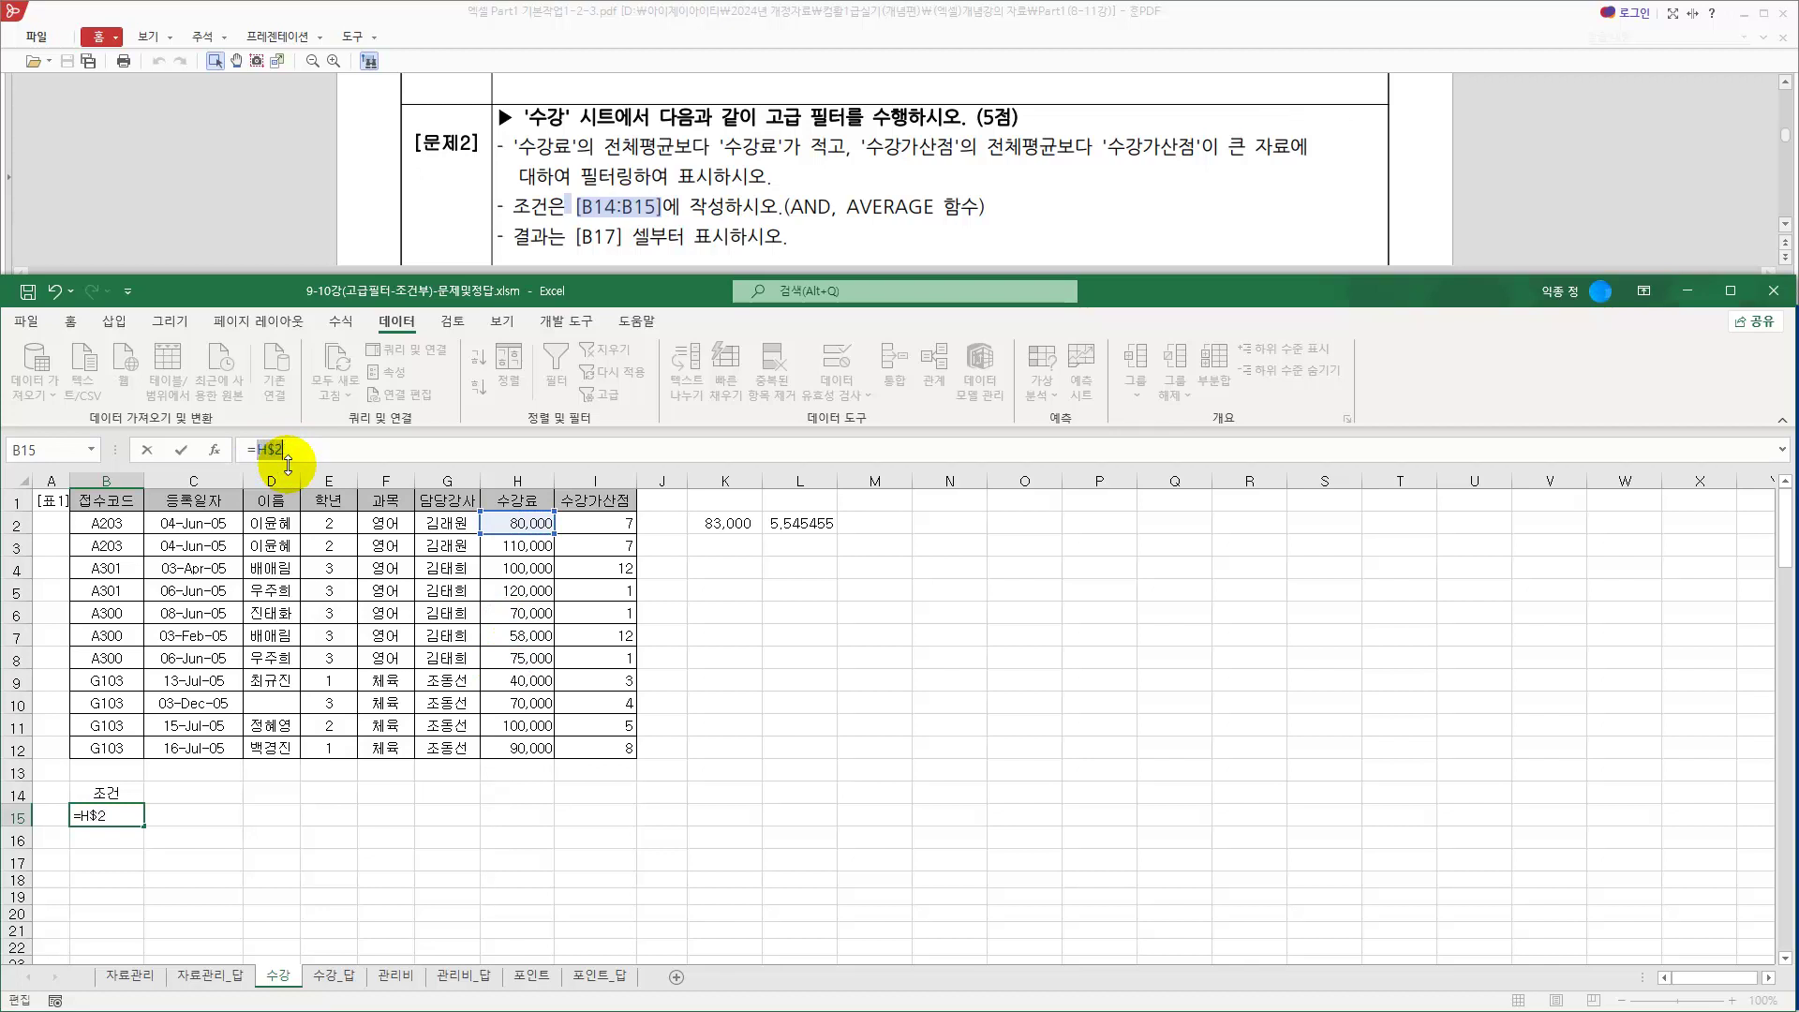
{"action": "type", "text": "$H2<"}
{"action": "left_click", "coordinate": [303, 453]}
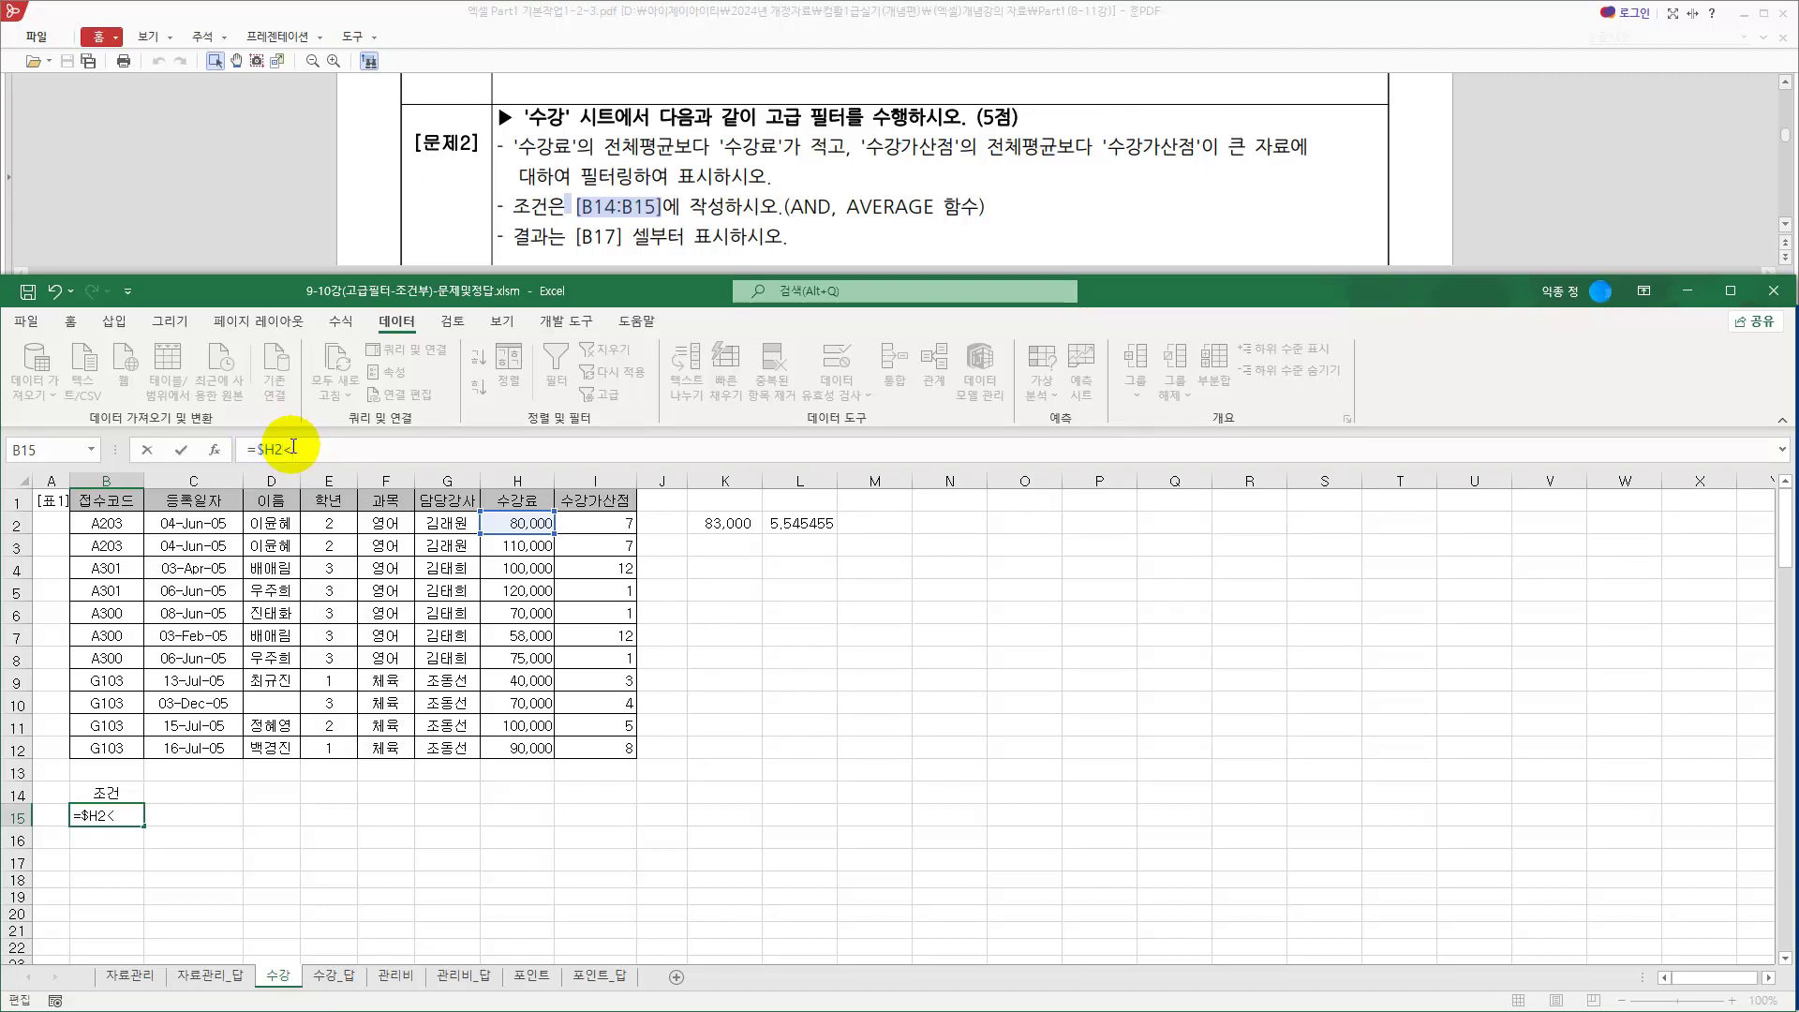
{"action": "type", "text": "a"}
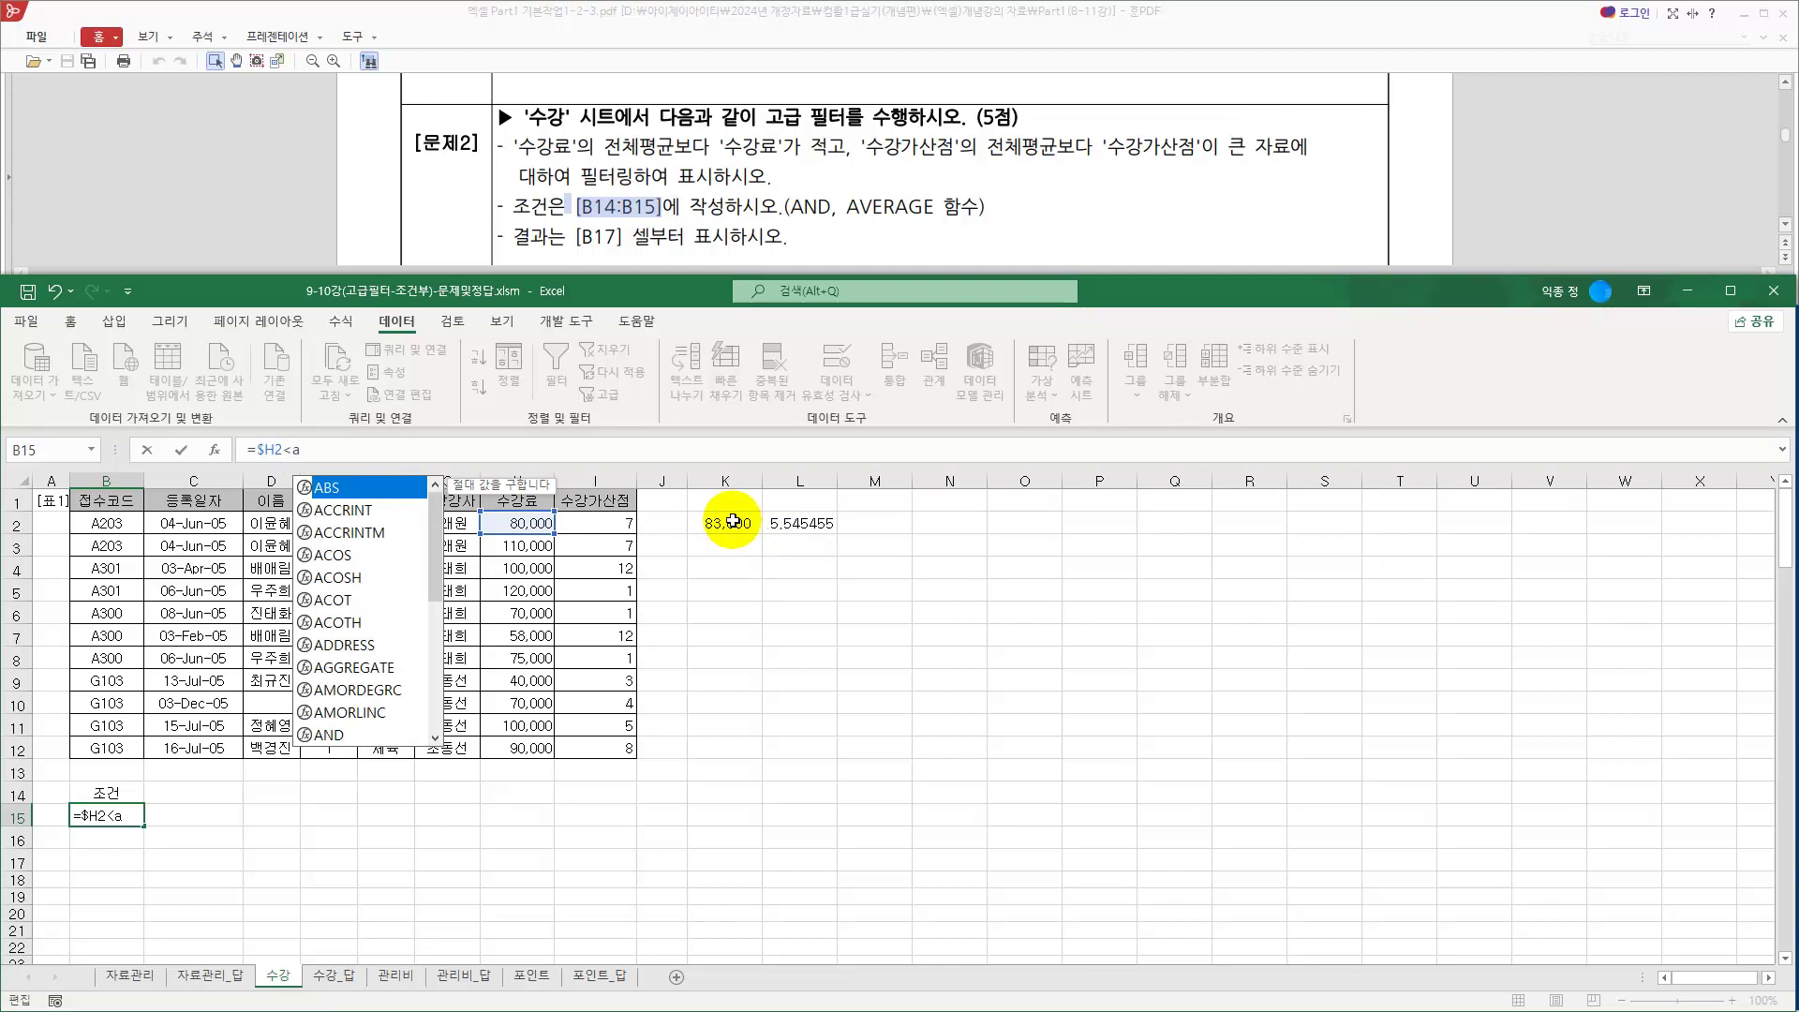
{"action": "type", "text": "ver"}
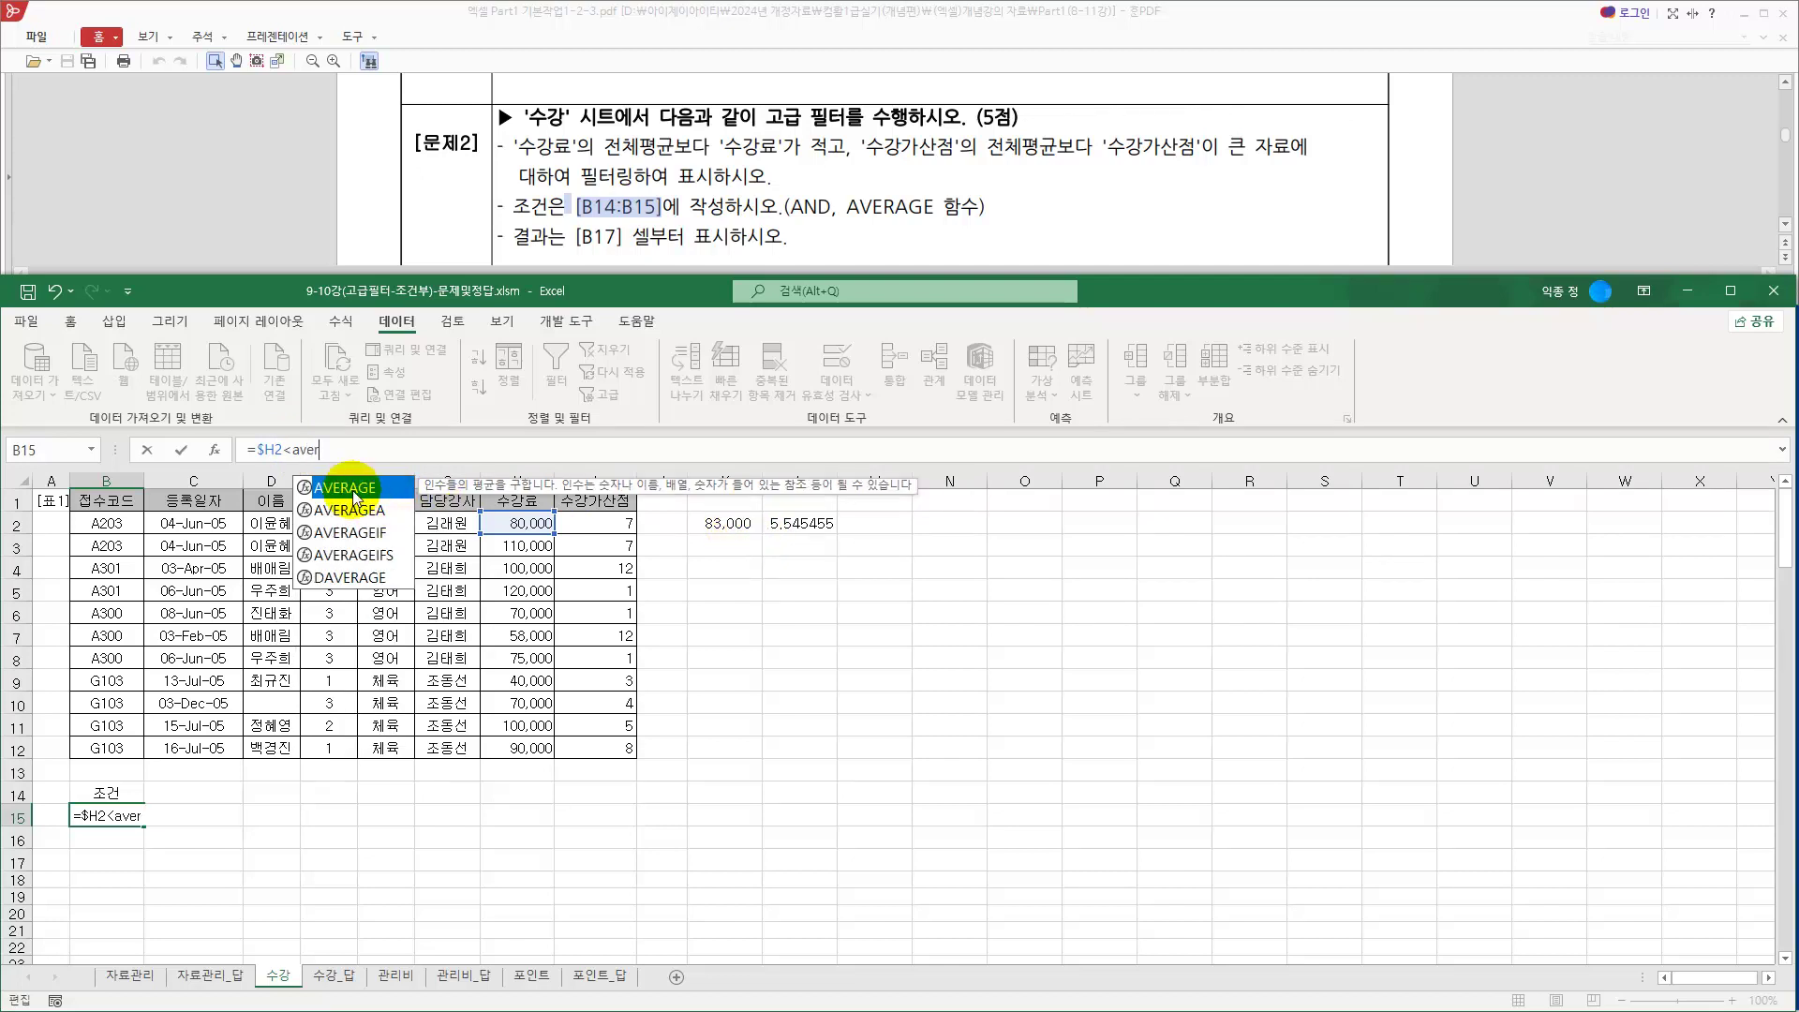
{"action": "double_click", "coordinate": [352, 490]}
{"action": "left_click_drag", "start_coordinate": [517, 523], "coordinate": [519, 749]}
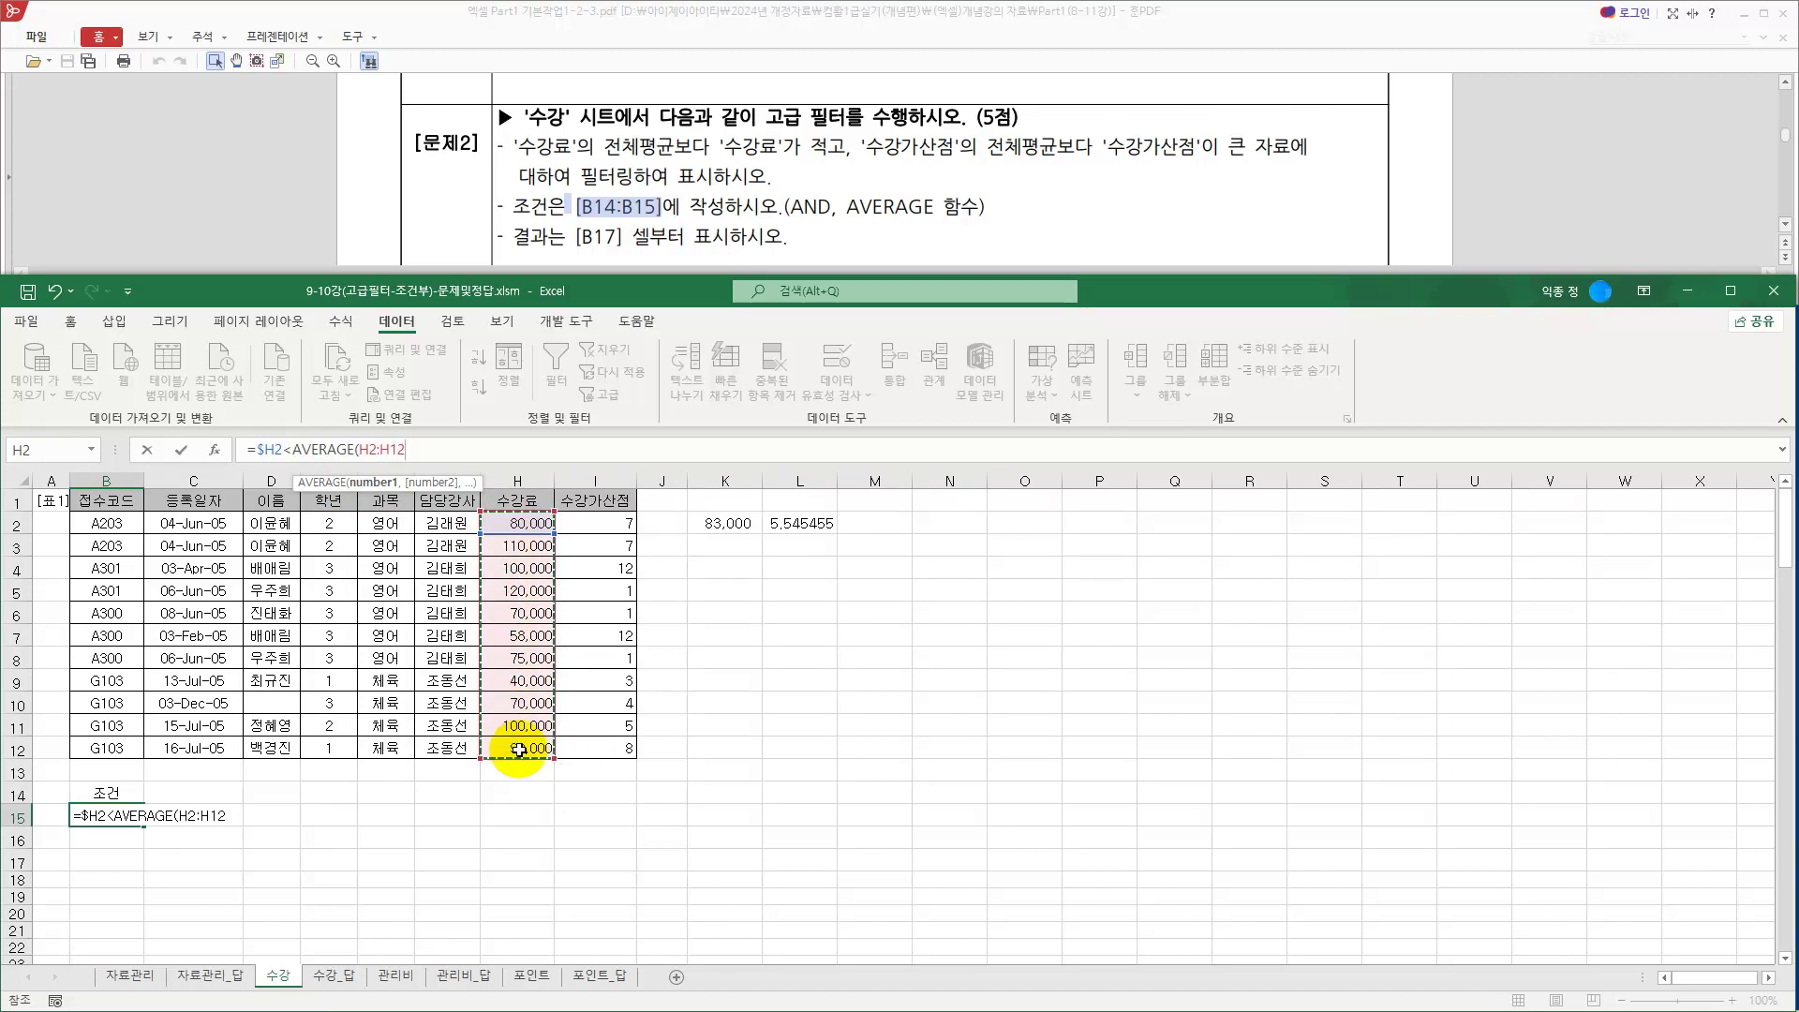
{"action": "key", "text": "F4"}
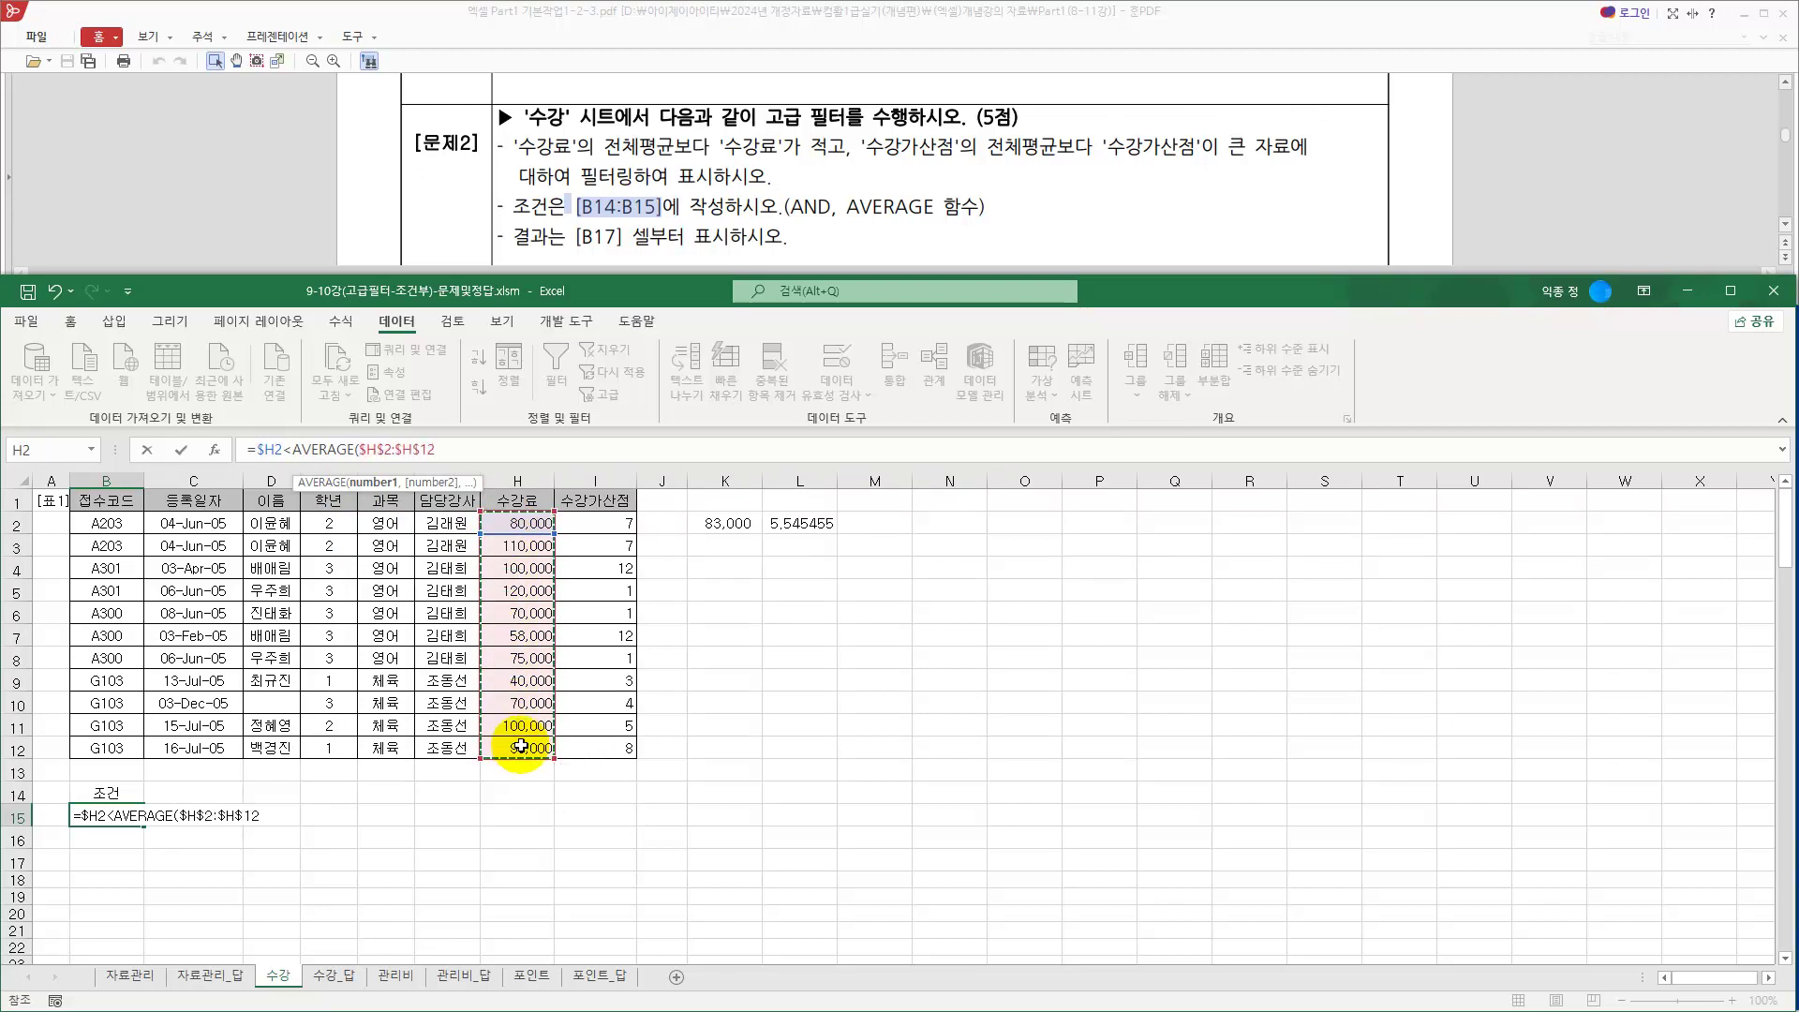
{"action": "type", "text": ")"}
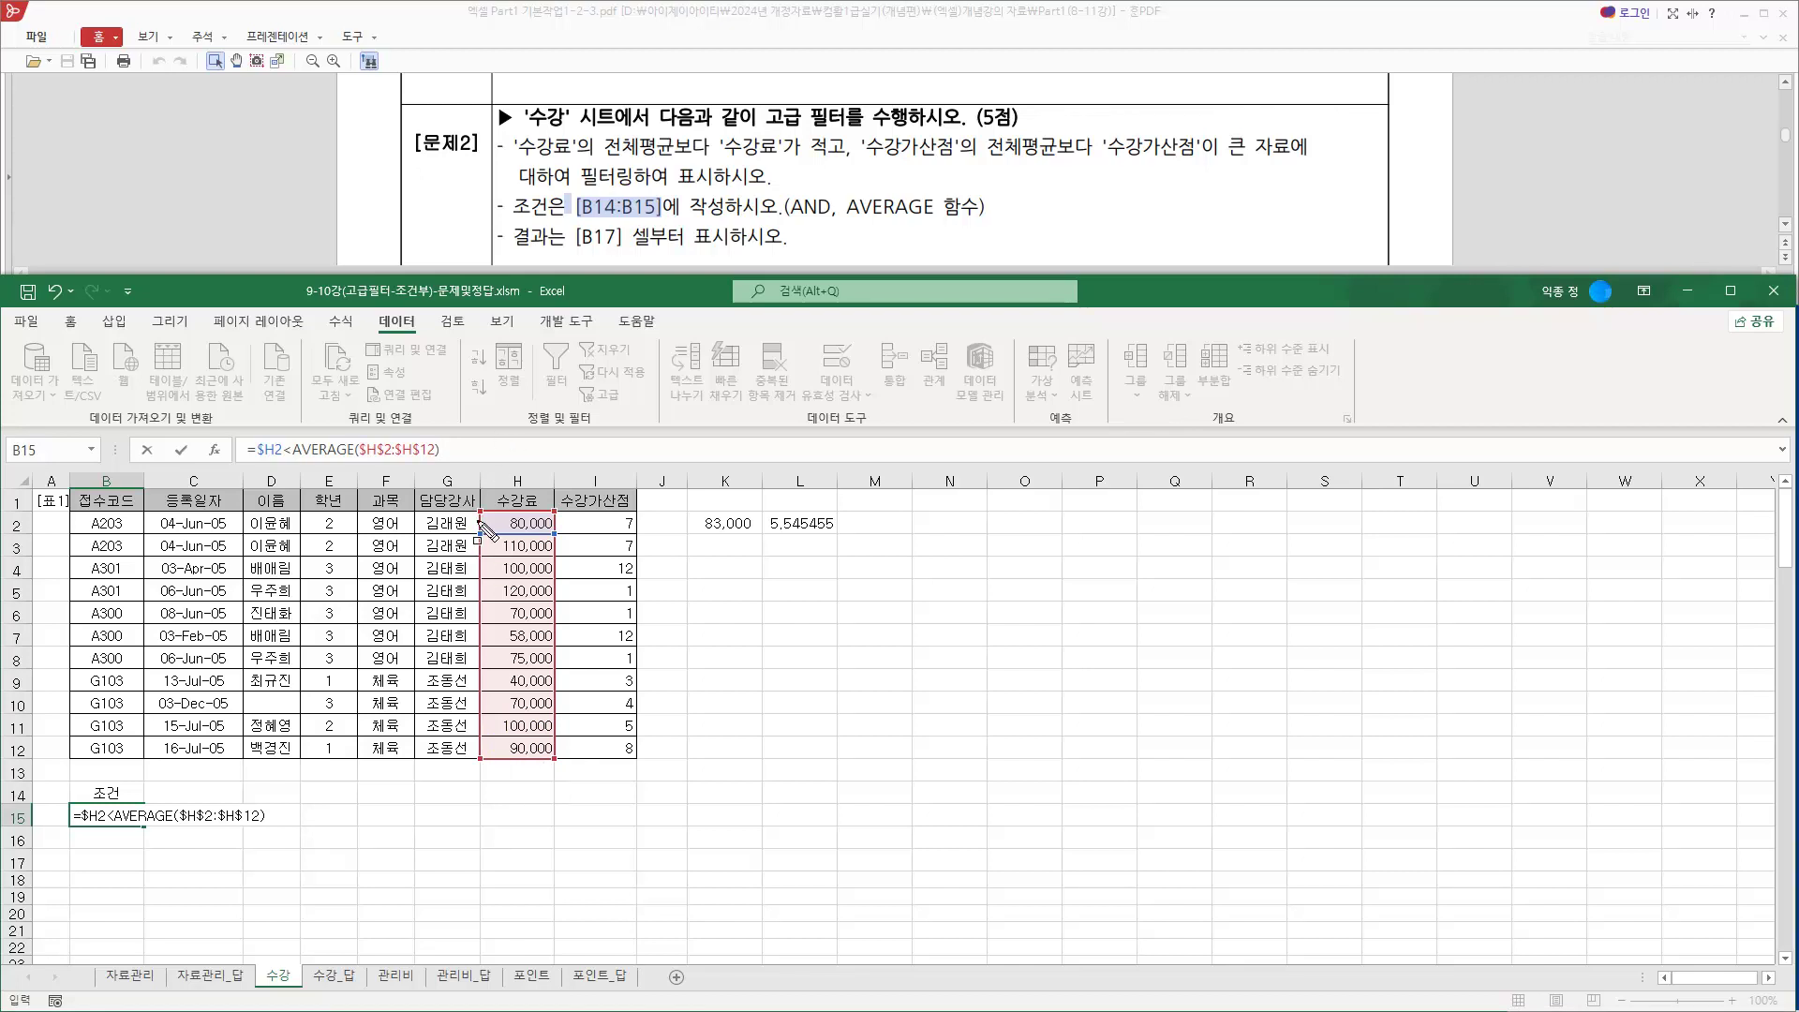
{"action": "left_click_drag", "start_coordinate": [479, 509], "coordinate": [559, 760]}
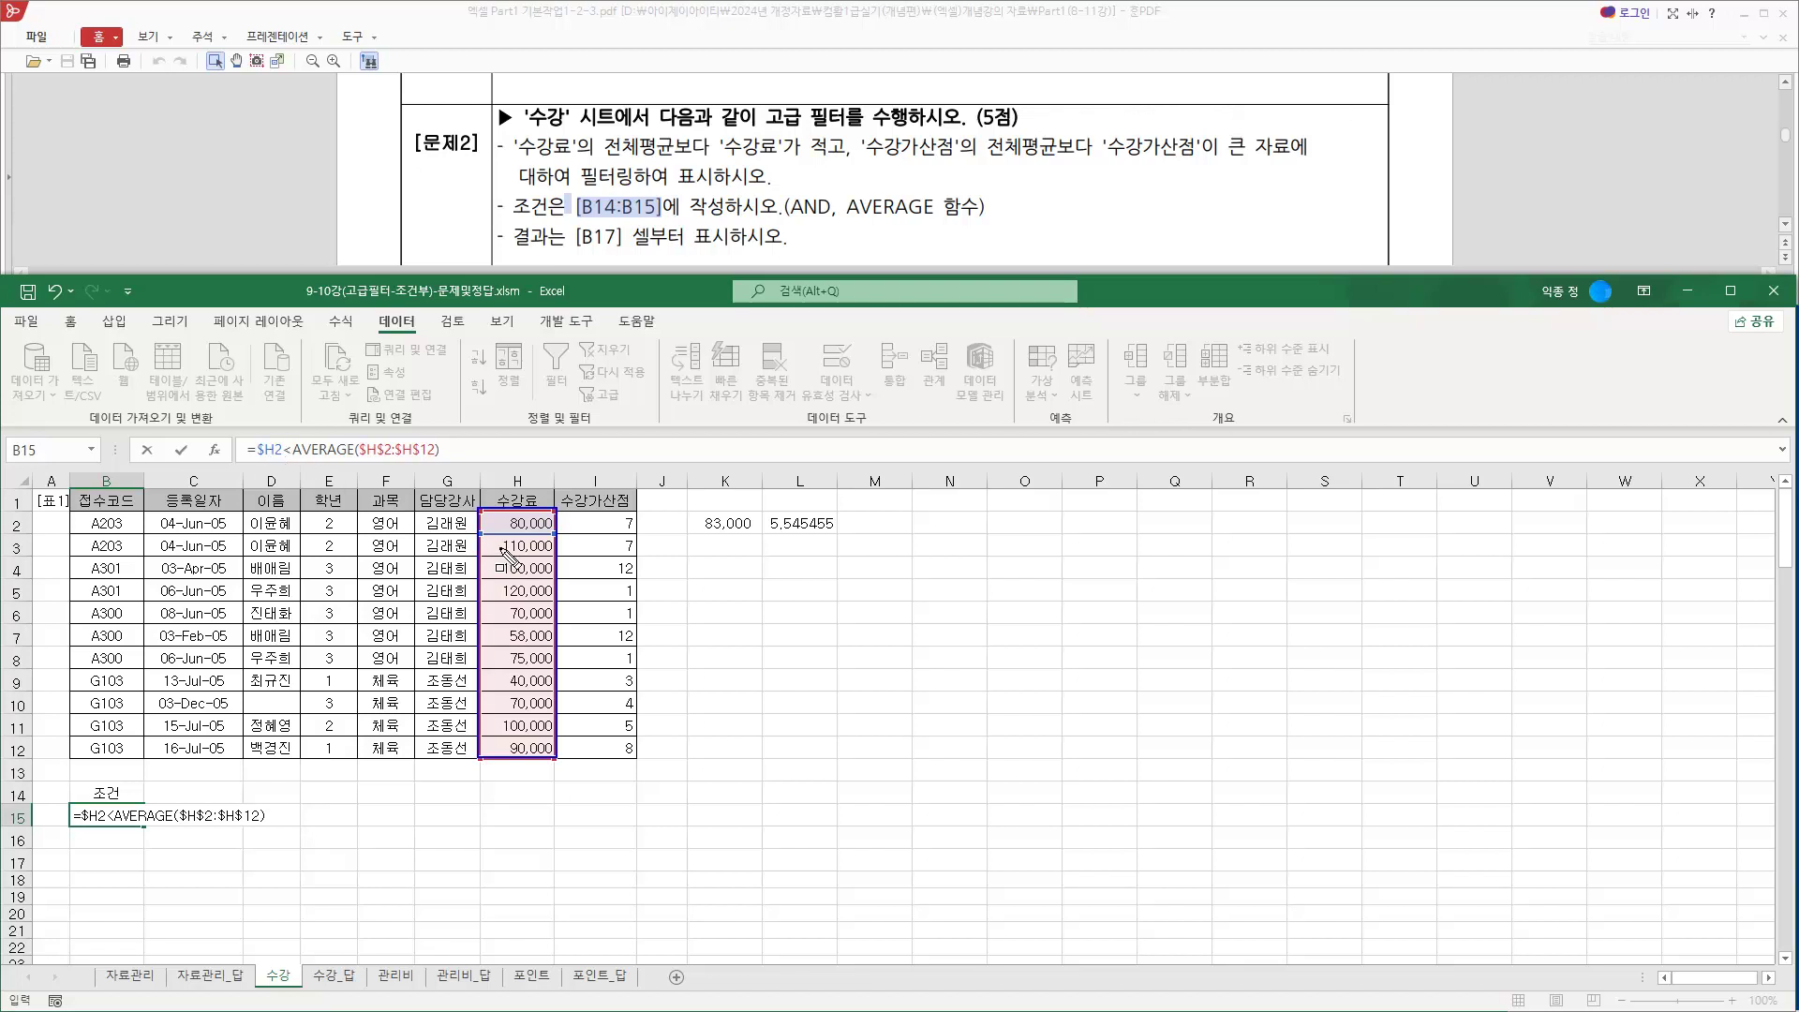
{"action": "left_click_drag", "start_coordinate": [477, 536], "coordinate": [559, 778]}
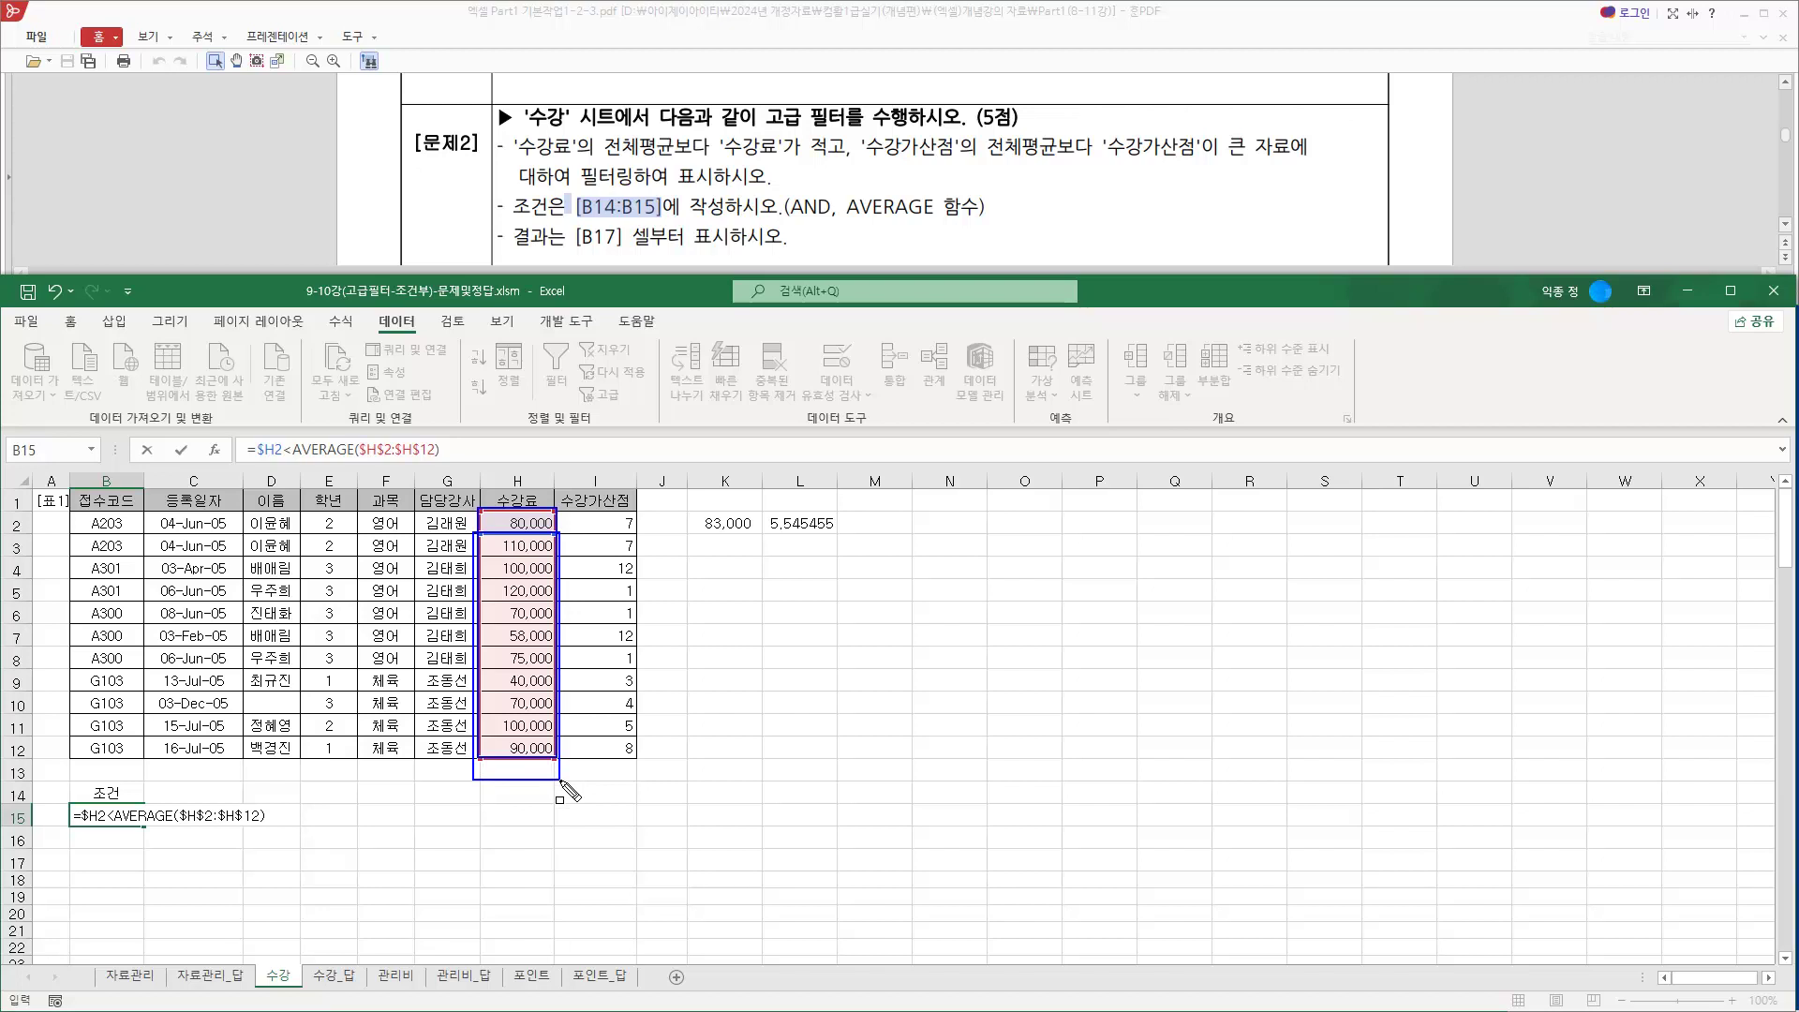
{"action": "left_click_drag", "start_coordinate": [462, 559], "coordinate": [566, 797]}
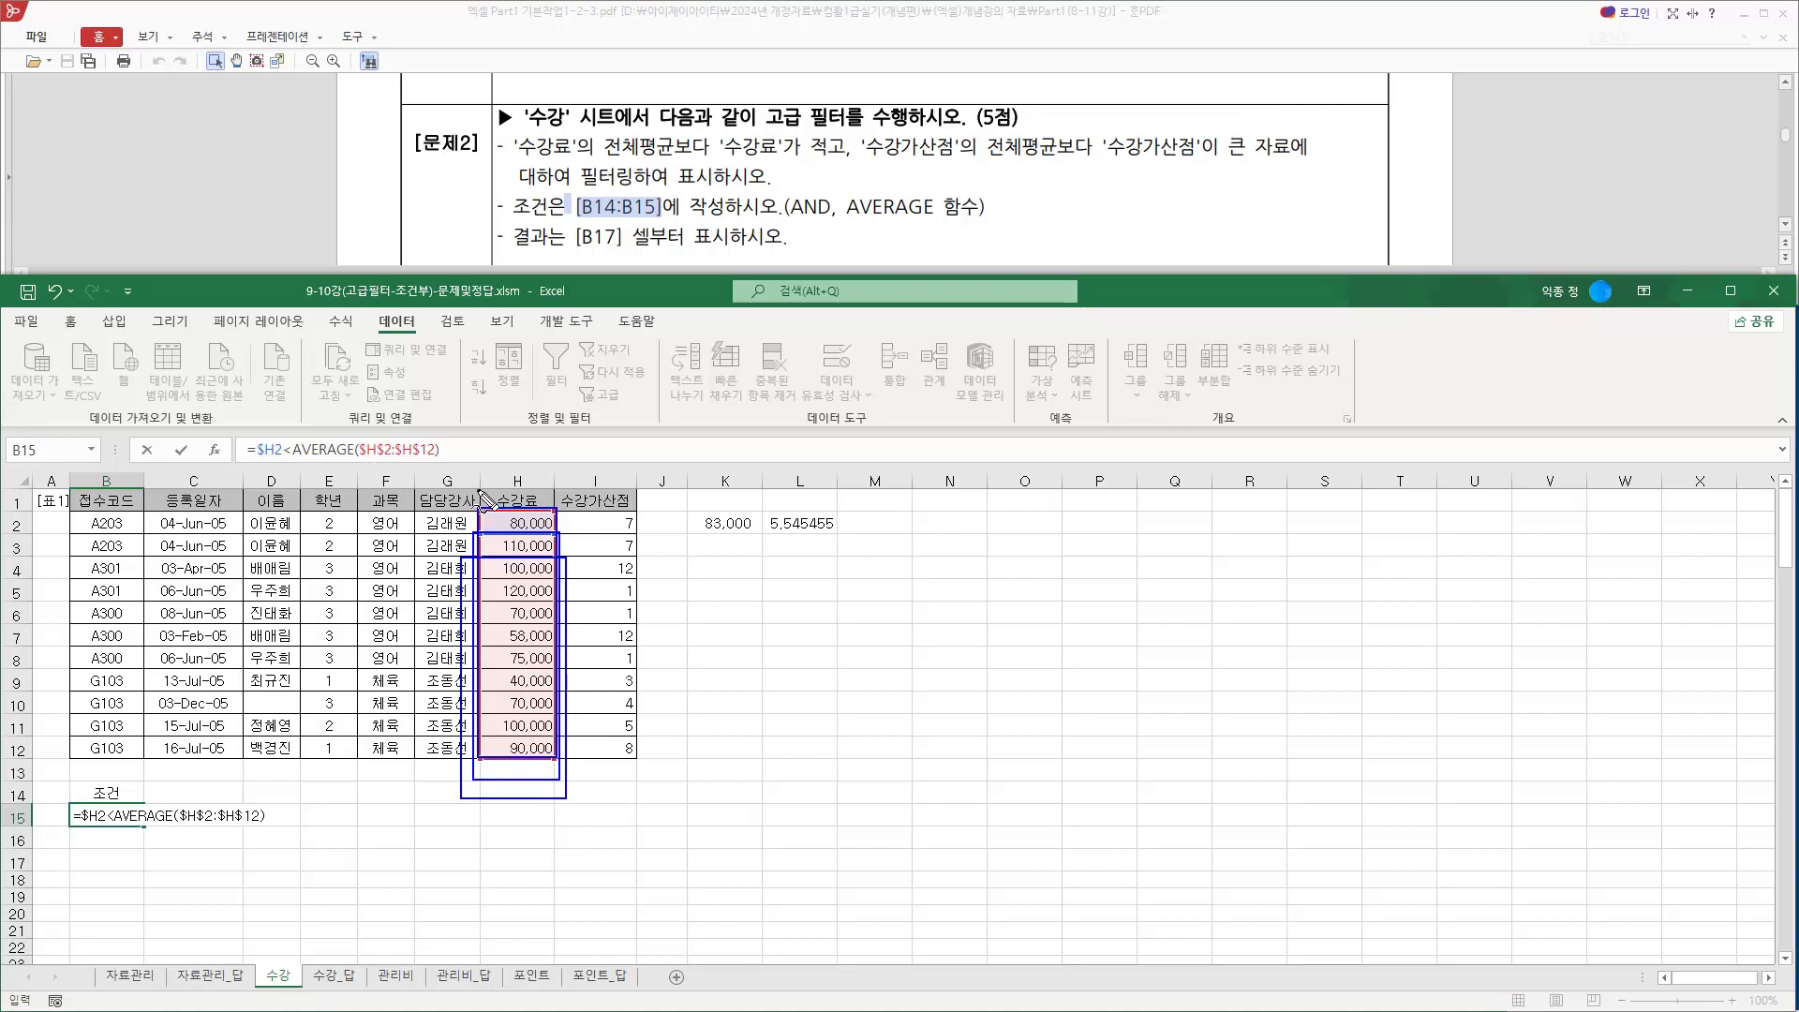
Add the second comparison $I2>AVERAGE($I$2:$I$12) to the B15 formula.
{"action": "left_click", "coordinate": [471, 459]}
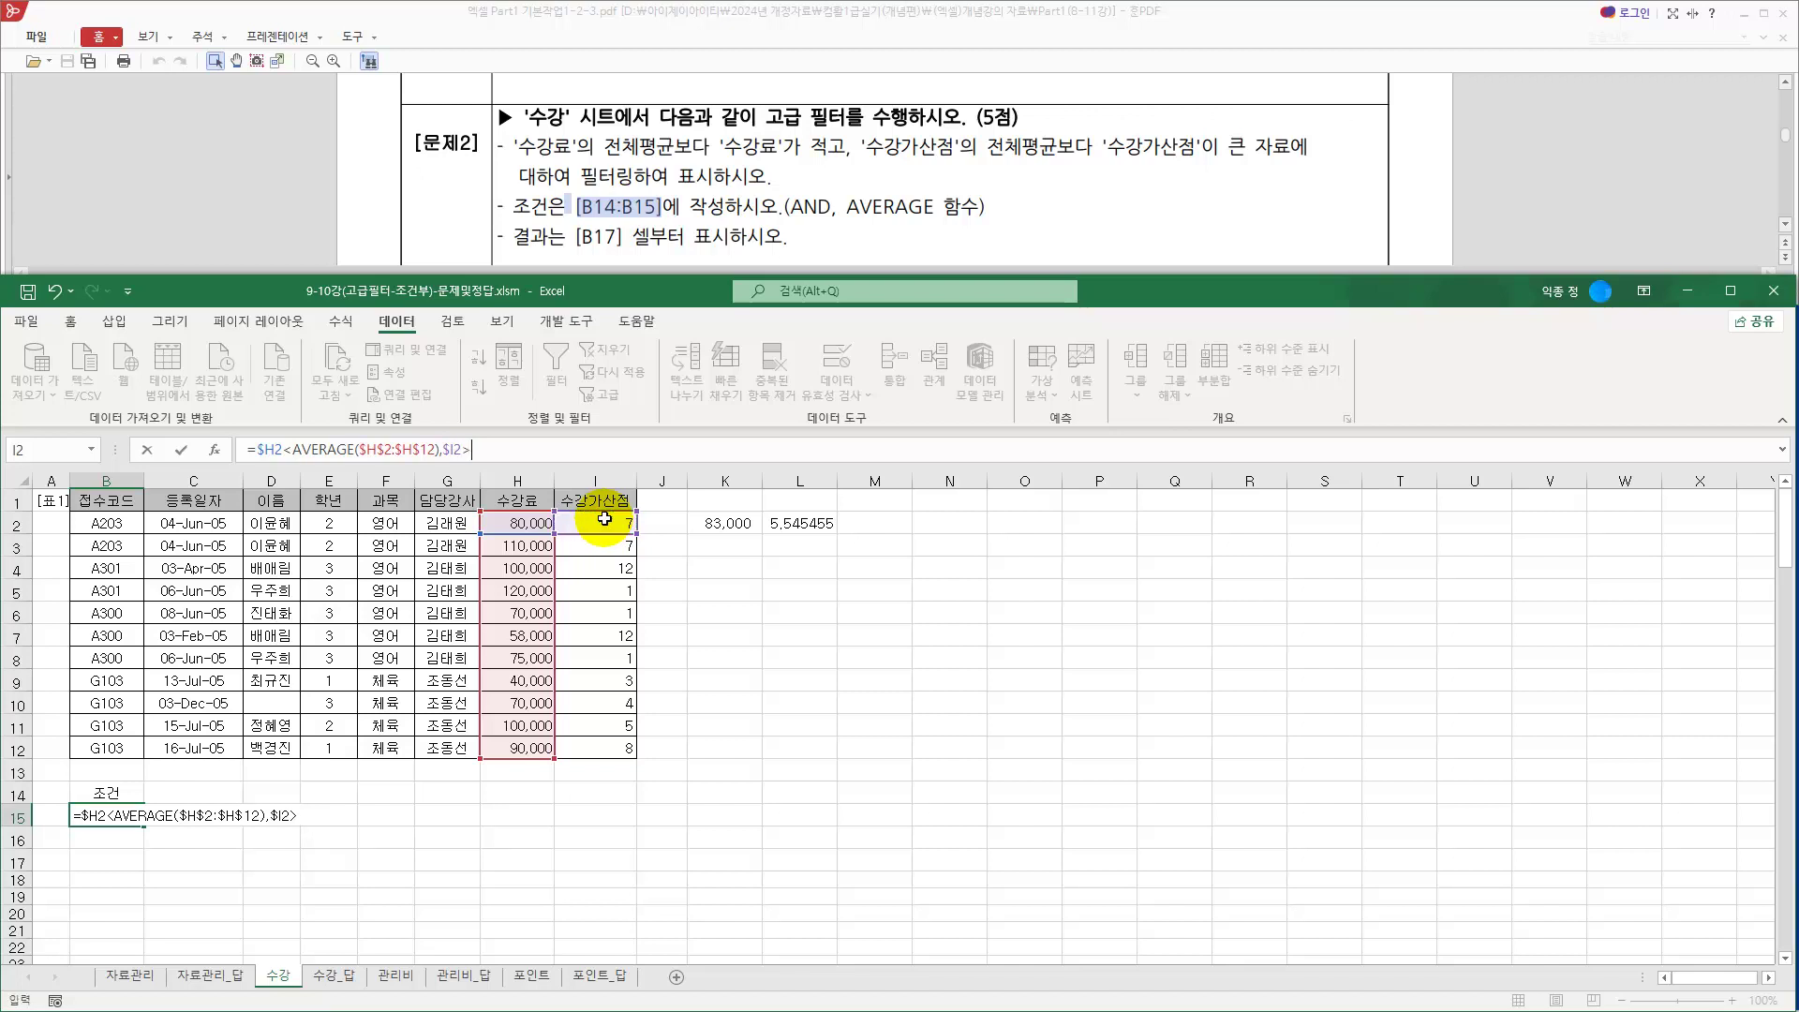
{"action": "type", "text": "av"}
{"action": "double_click", "coordinate": [536, 504]}
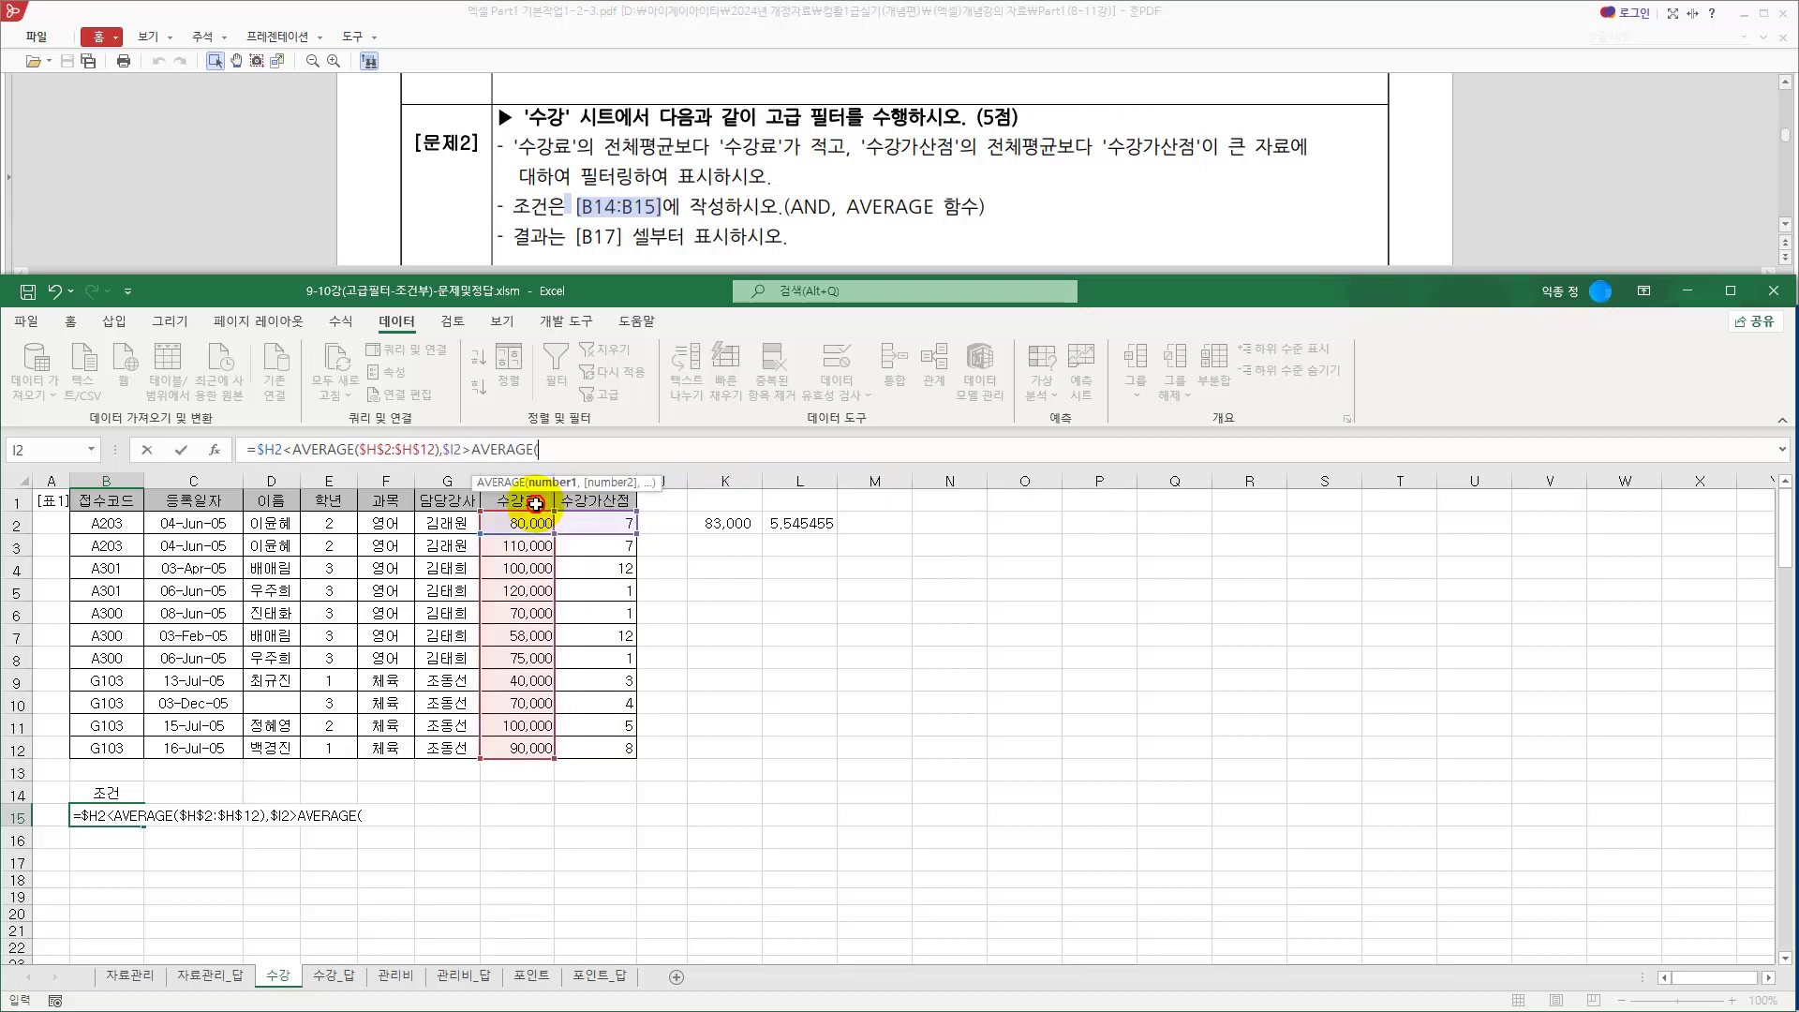
{"action": "left_click_drag", "start_coordinate": [600, 522], "coordinate": [604, 747]}
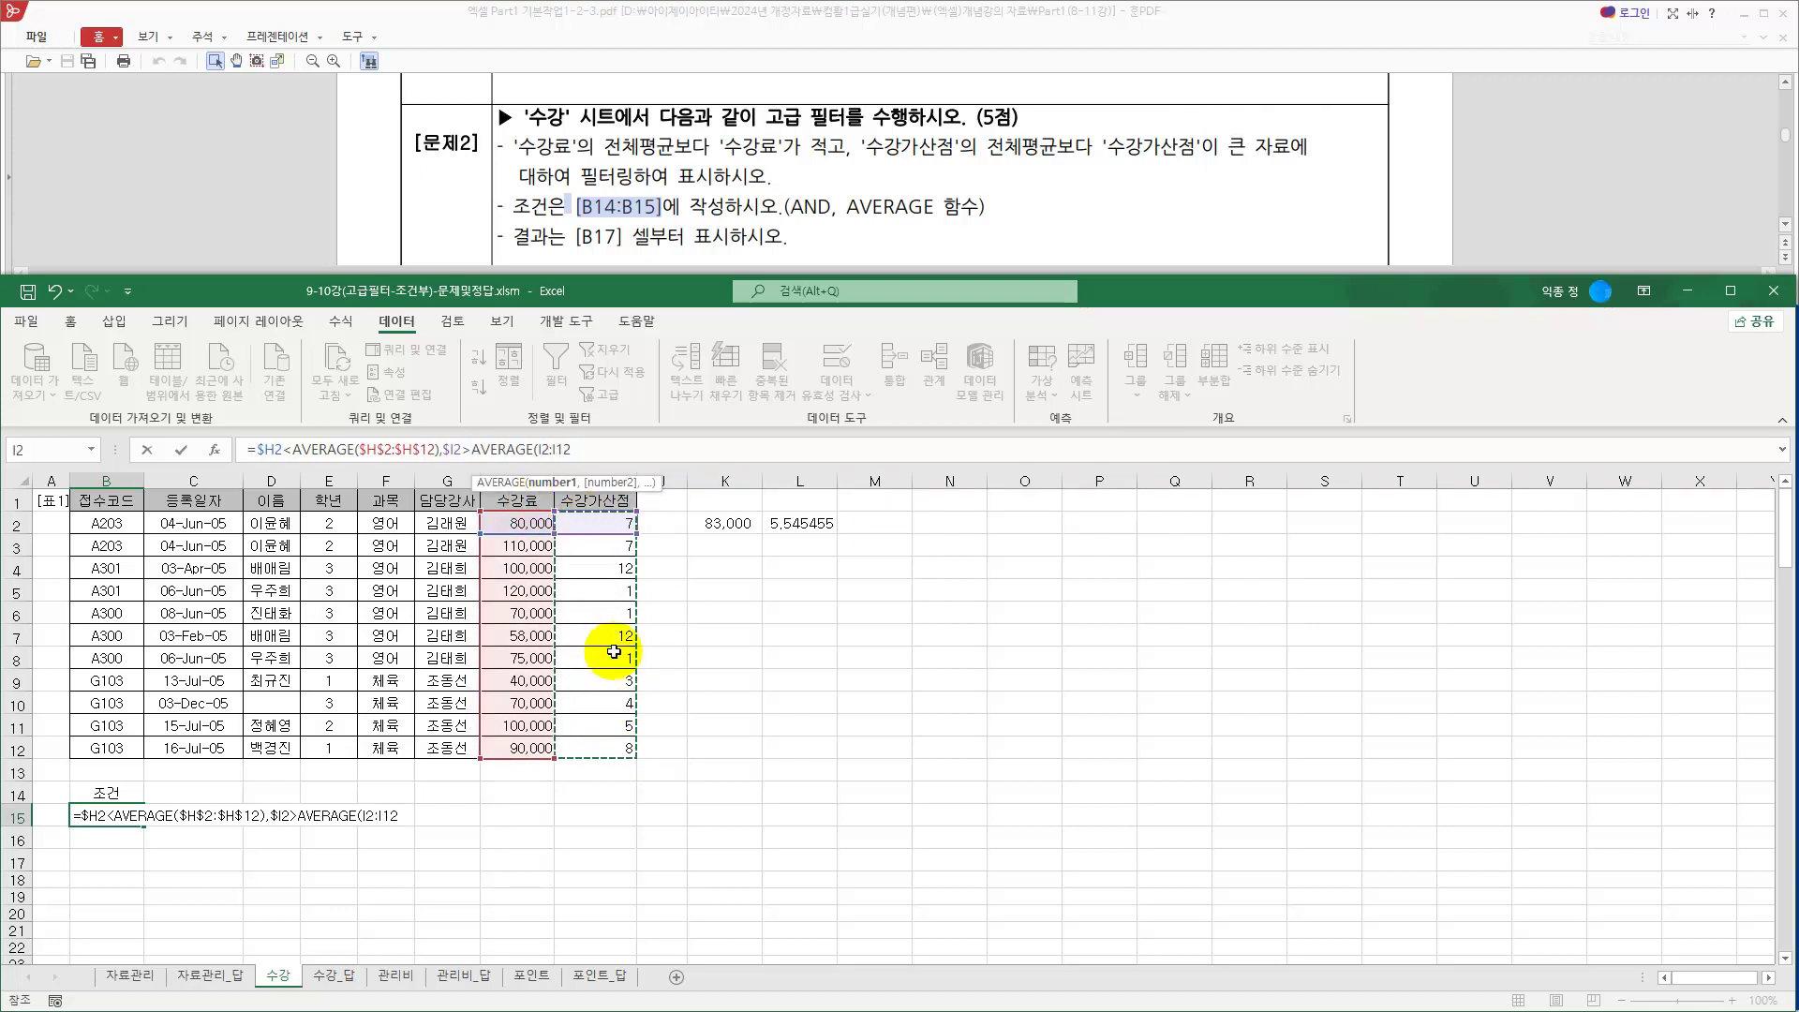
{"action": "key", "text": "F4"}
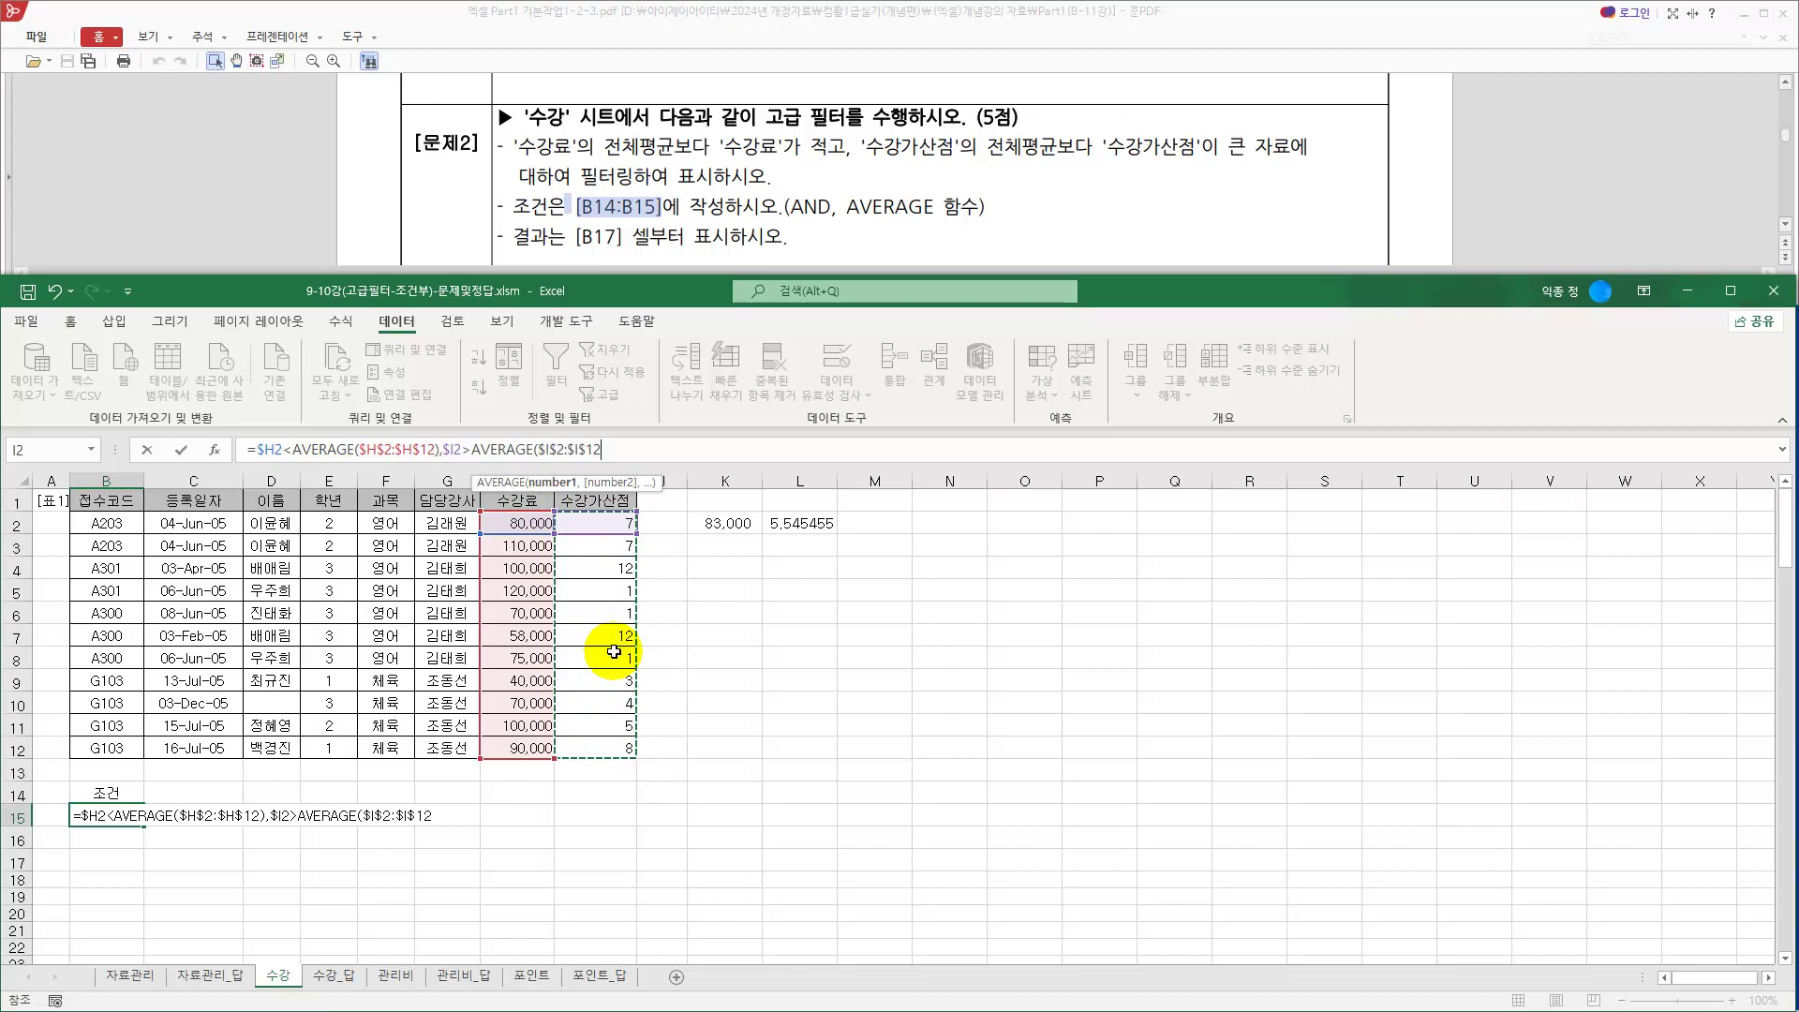
{"action": "type", "text": ")"}
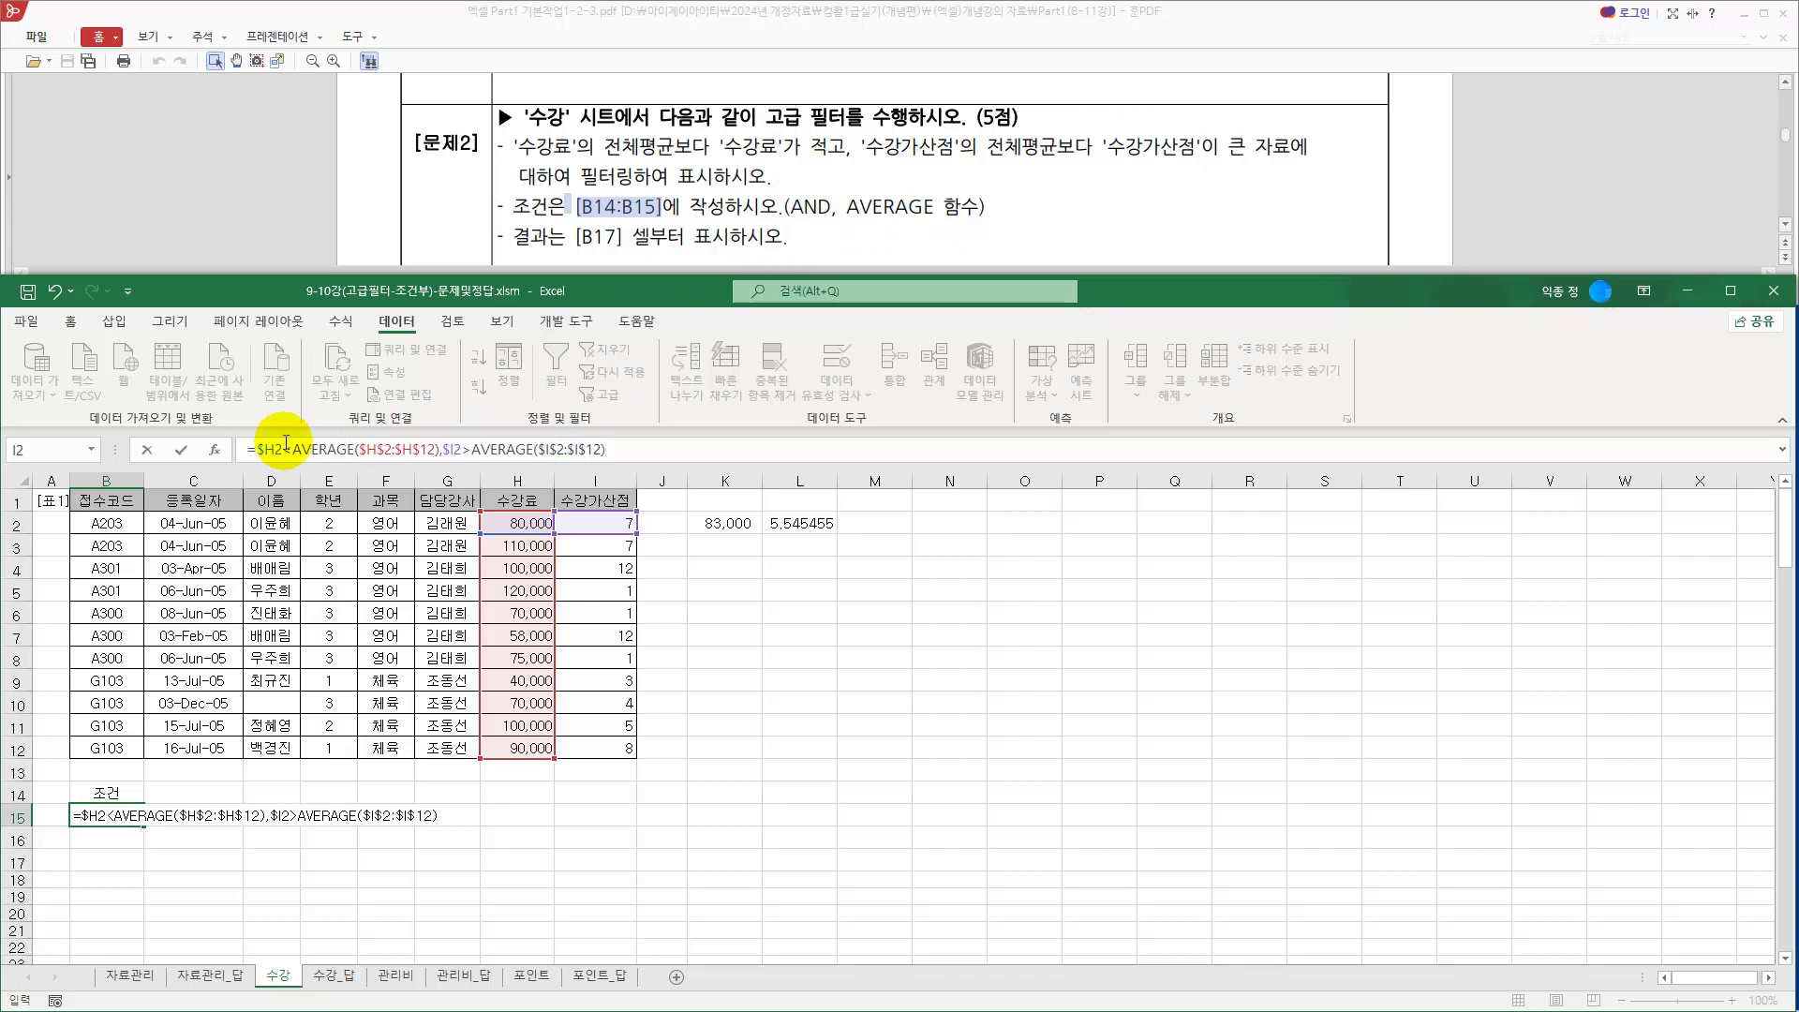
Wrap both B15 comparisons in AND(...) so the condition returns TRUE.
{"action": "left_click", "coordinate": [256, 448]}
{"action": "type", "text": "무"}
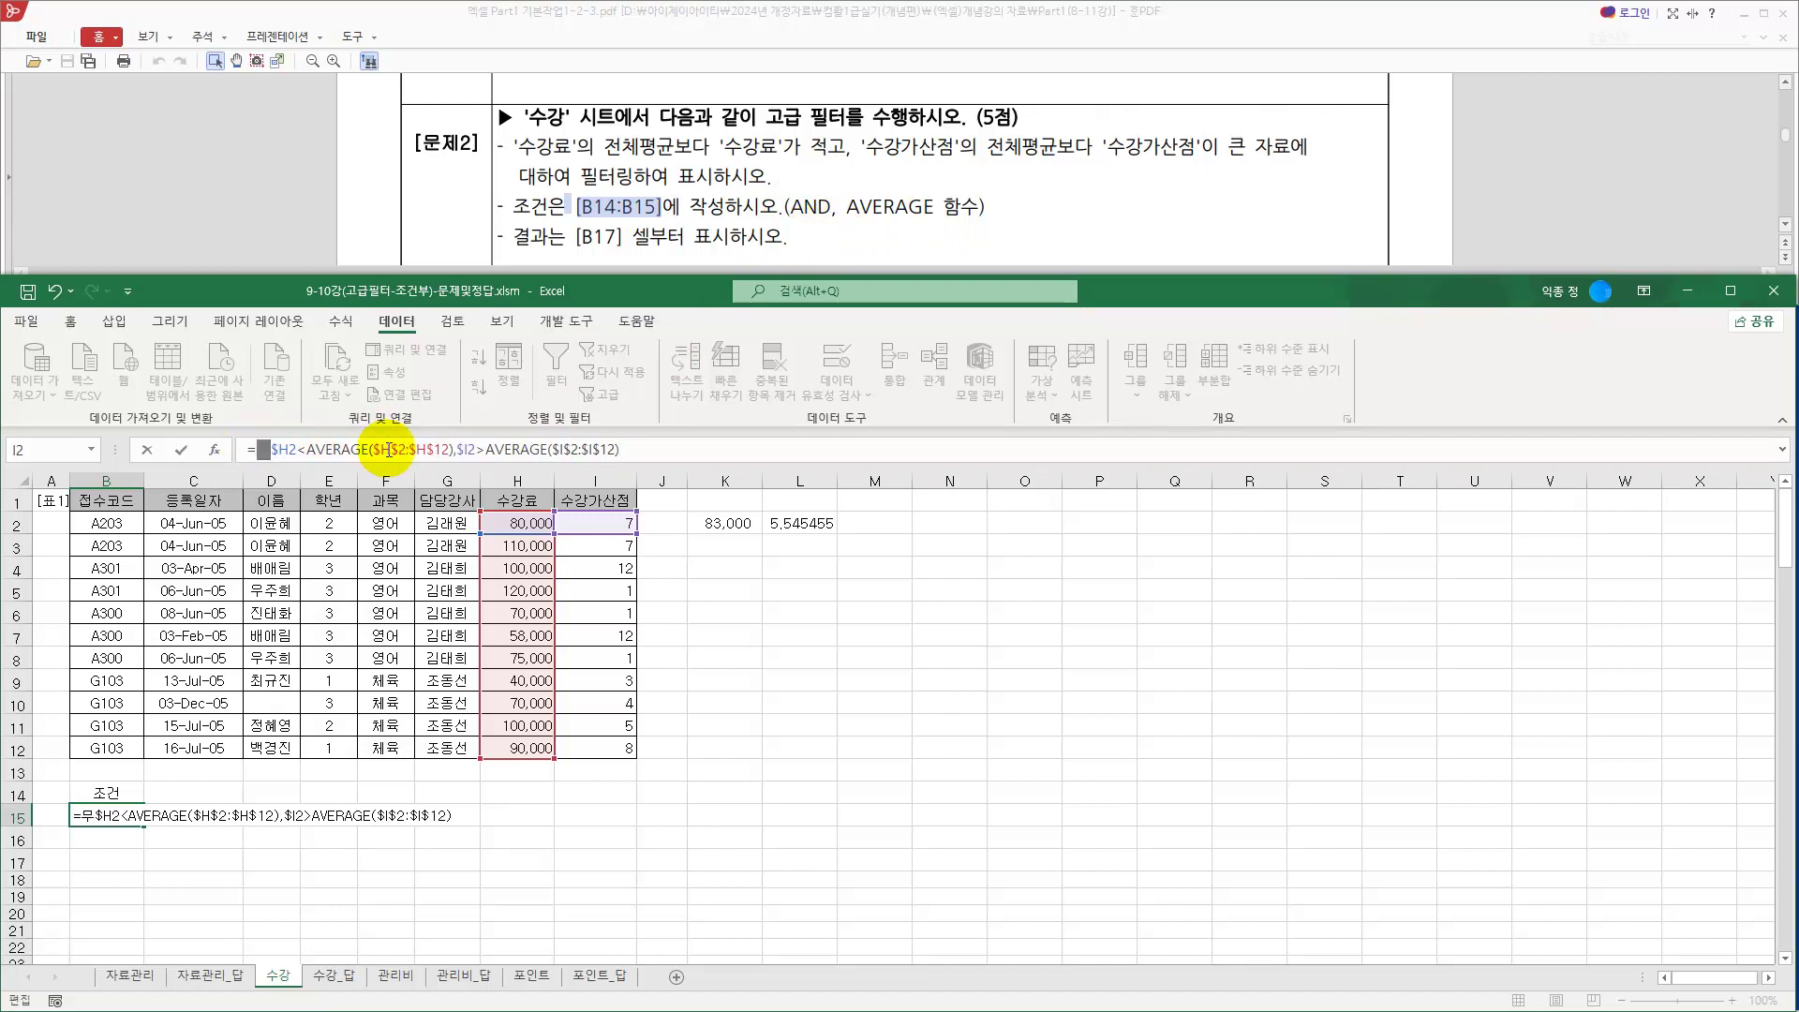
{"action": "type", "text": "and"}
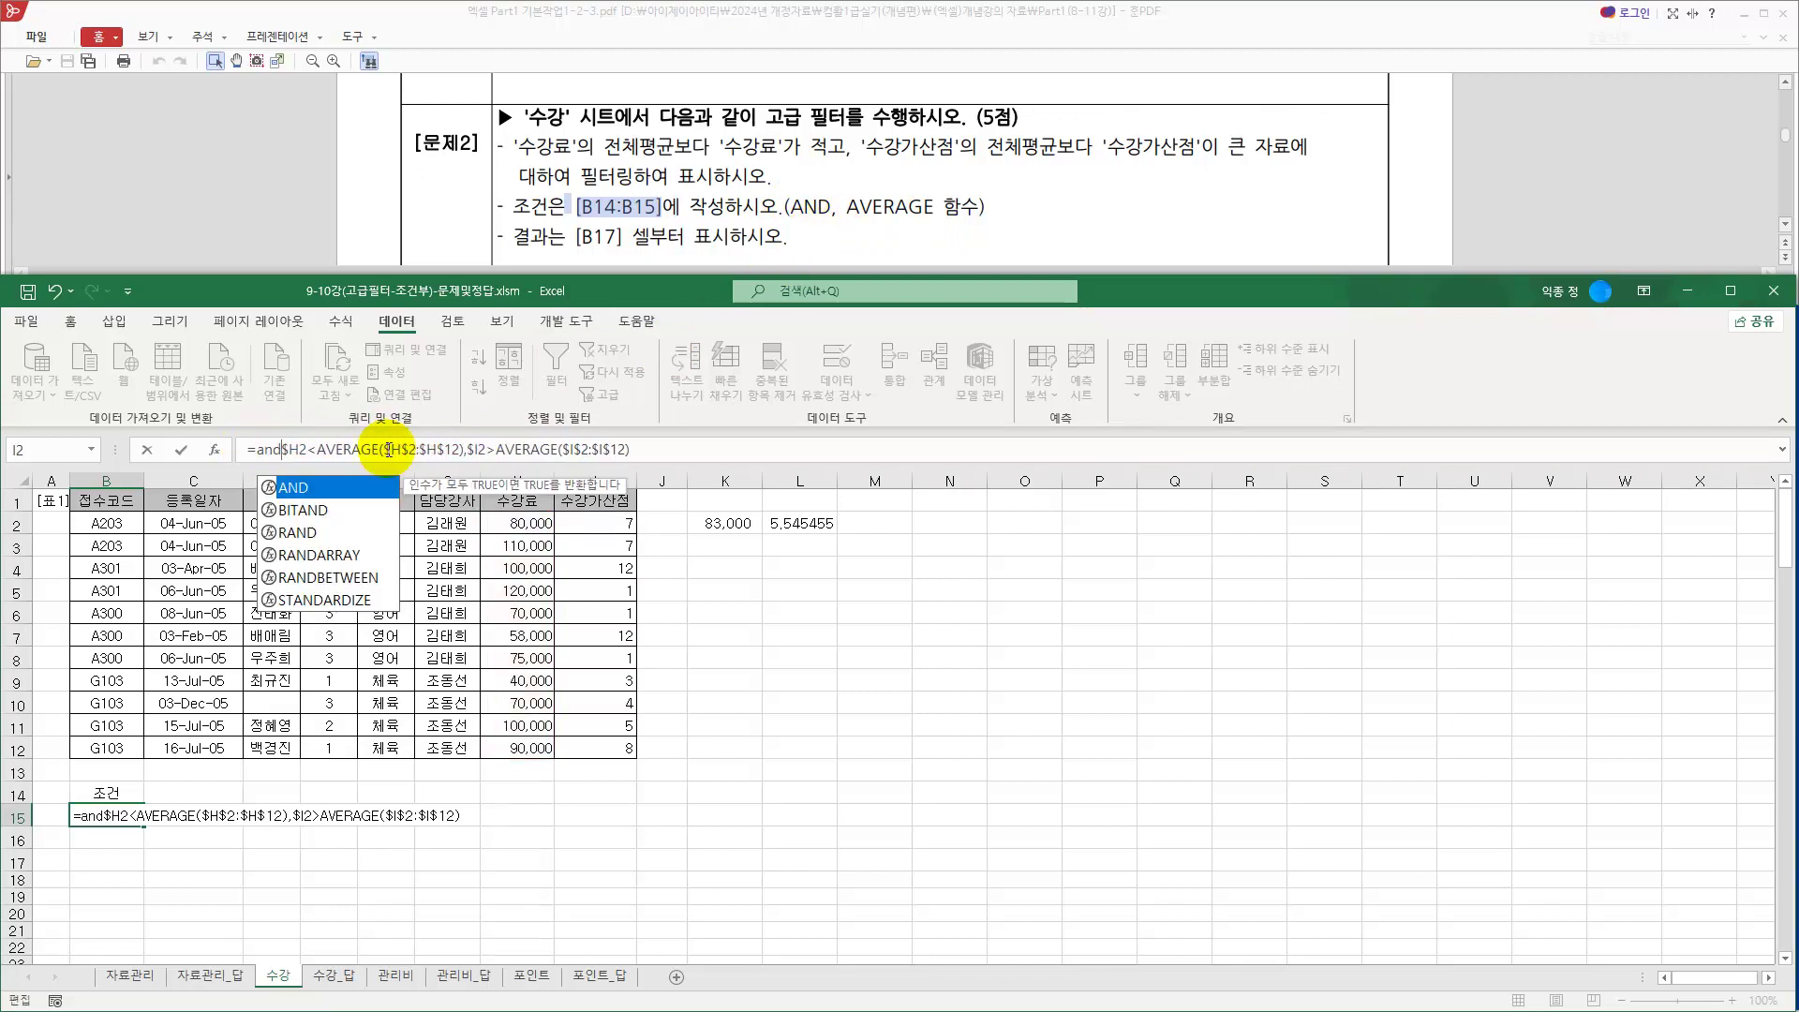
{"action": "type", "text": "("}
{"action": "left_click", "coordinate": [659, 453]}
{"action": "type", "text": ")"}
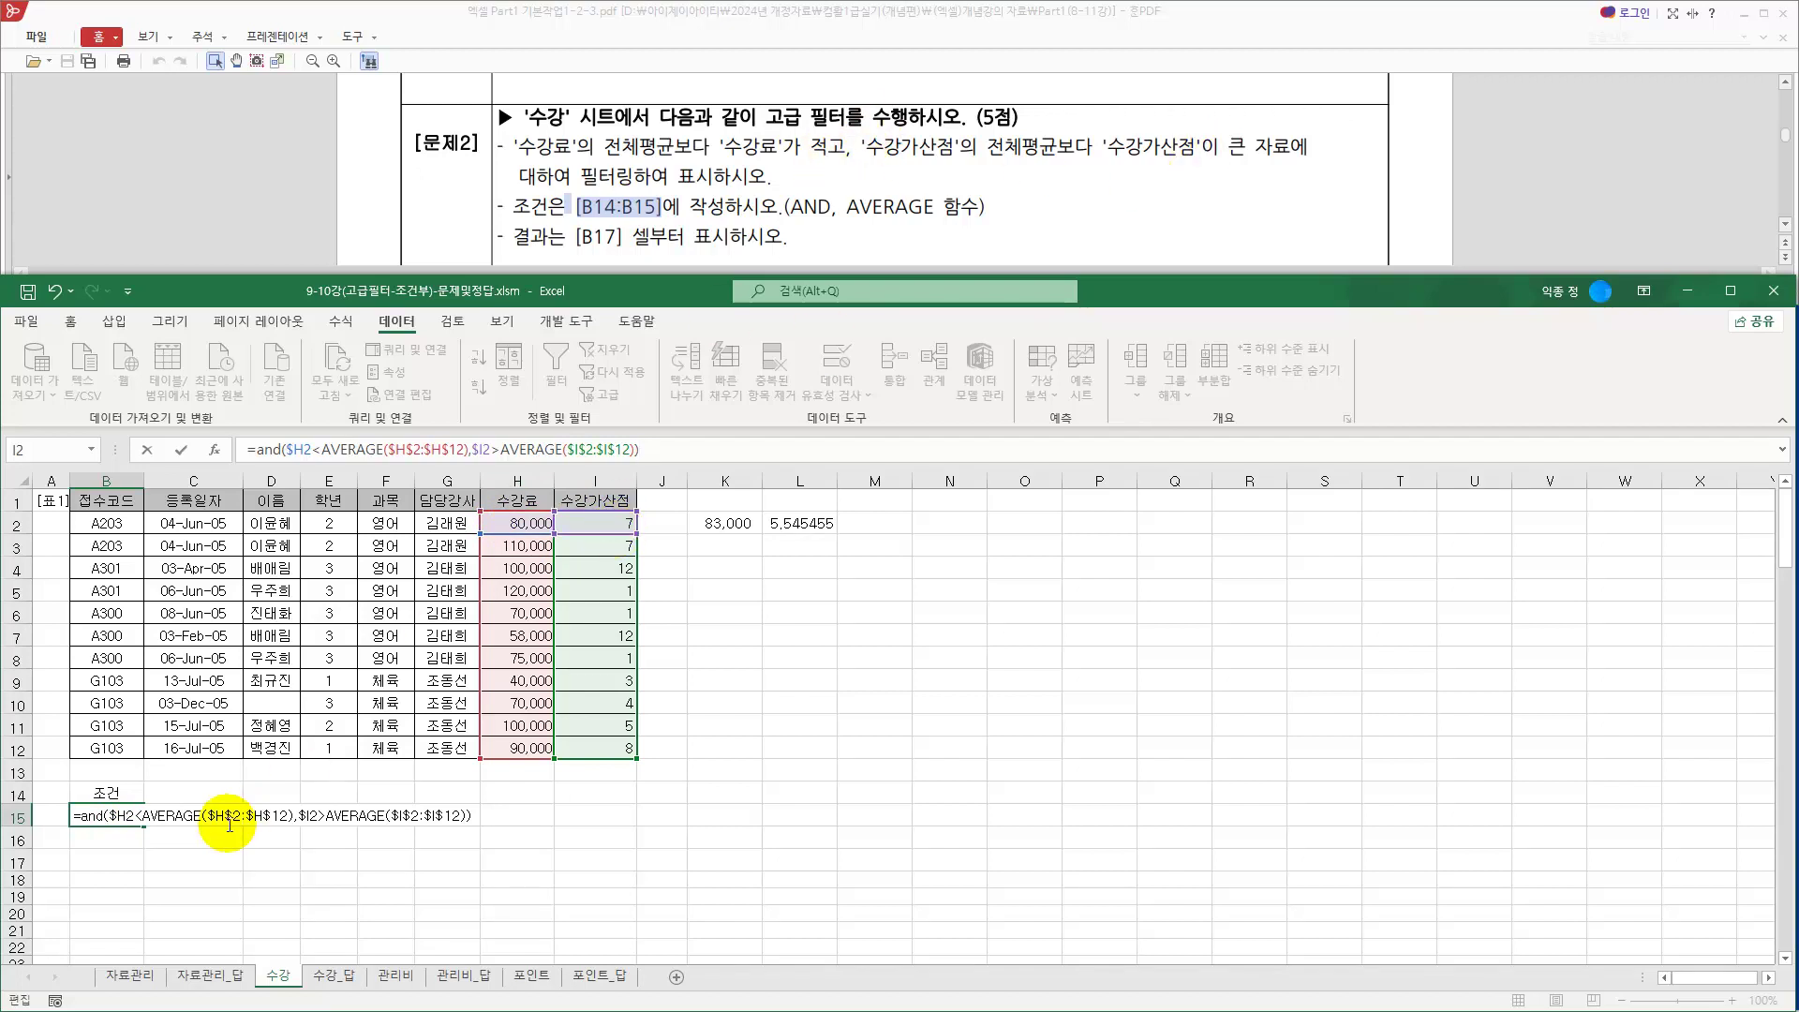
{"action": "key", "text": "Return"}
Change H2 to 90,000 and confirm B15 now shows FALSE.
{"action": "left_click", "coordinate": [111, 815]}
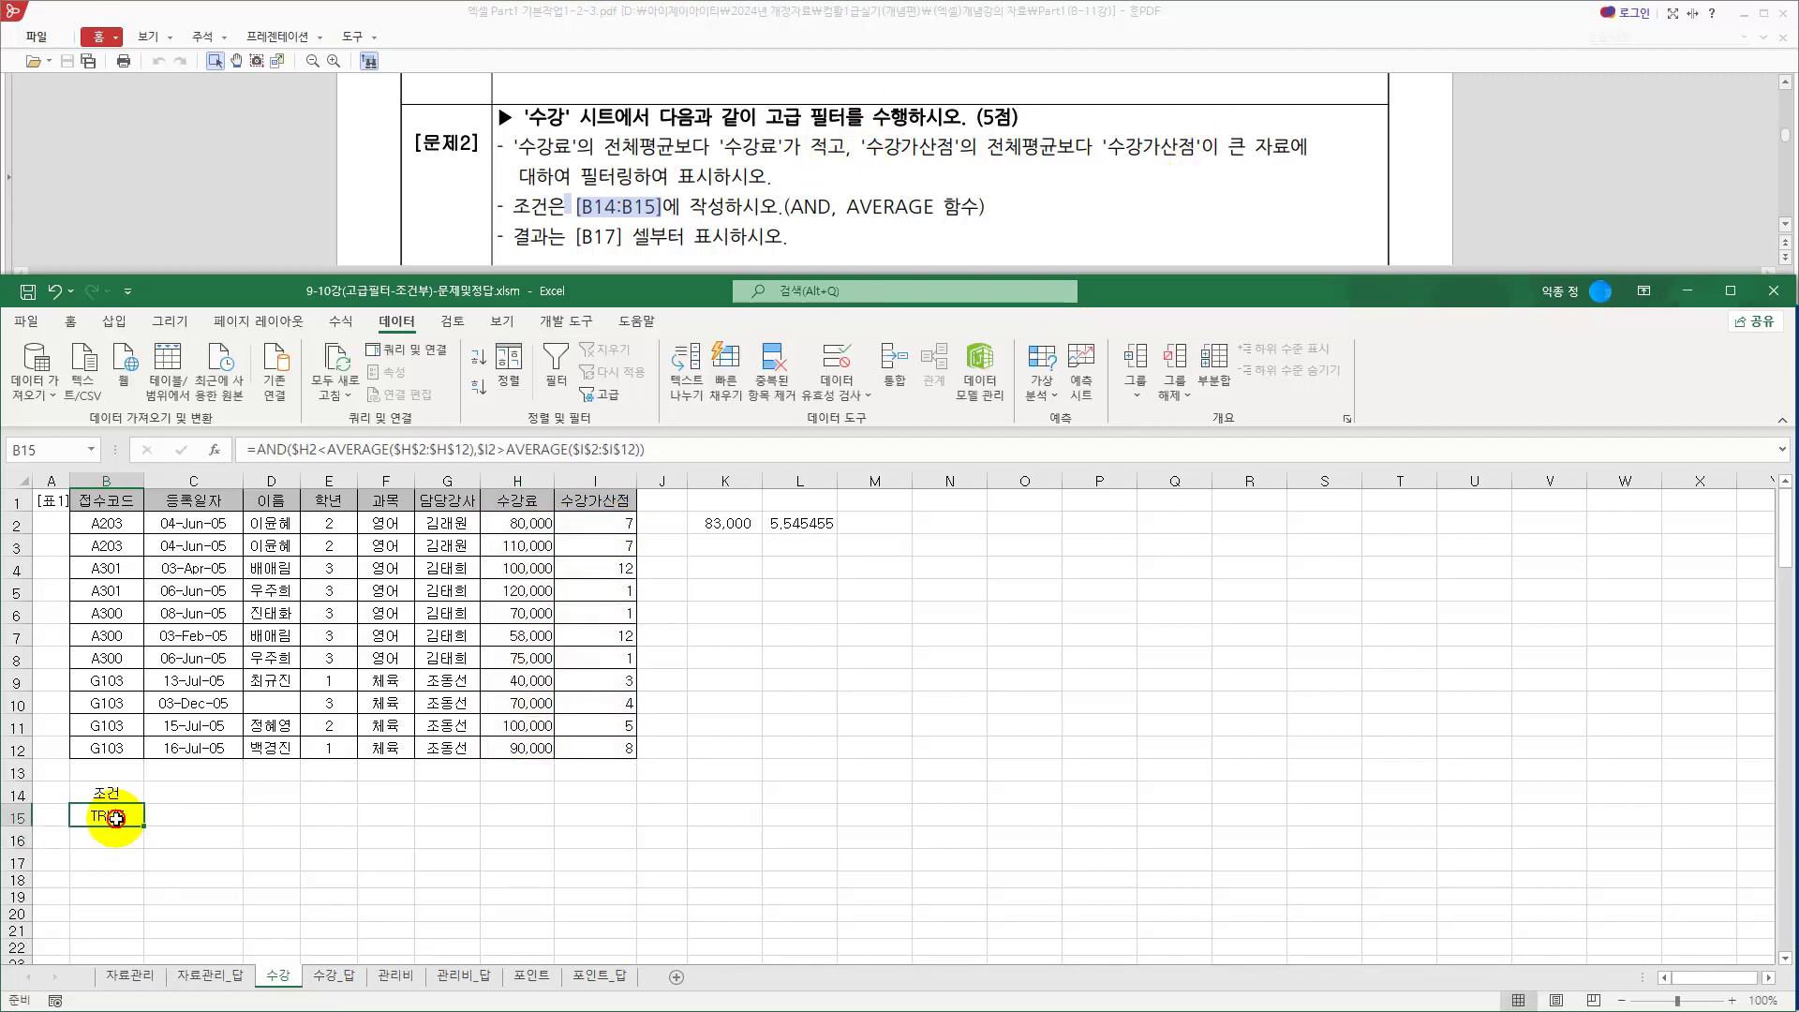
{"action": "left_click", "coordinate": [515, 526]}
{"action": "type", "text": "90"}
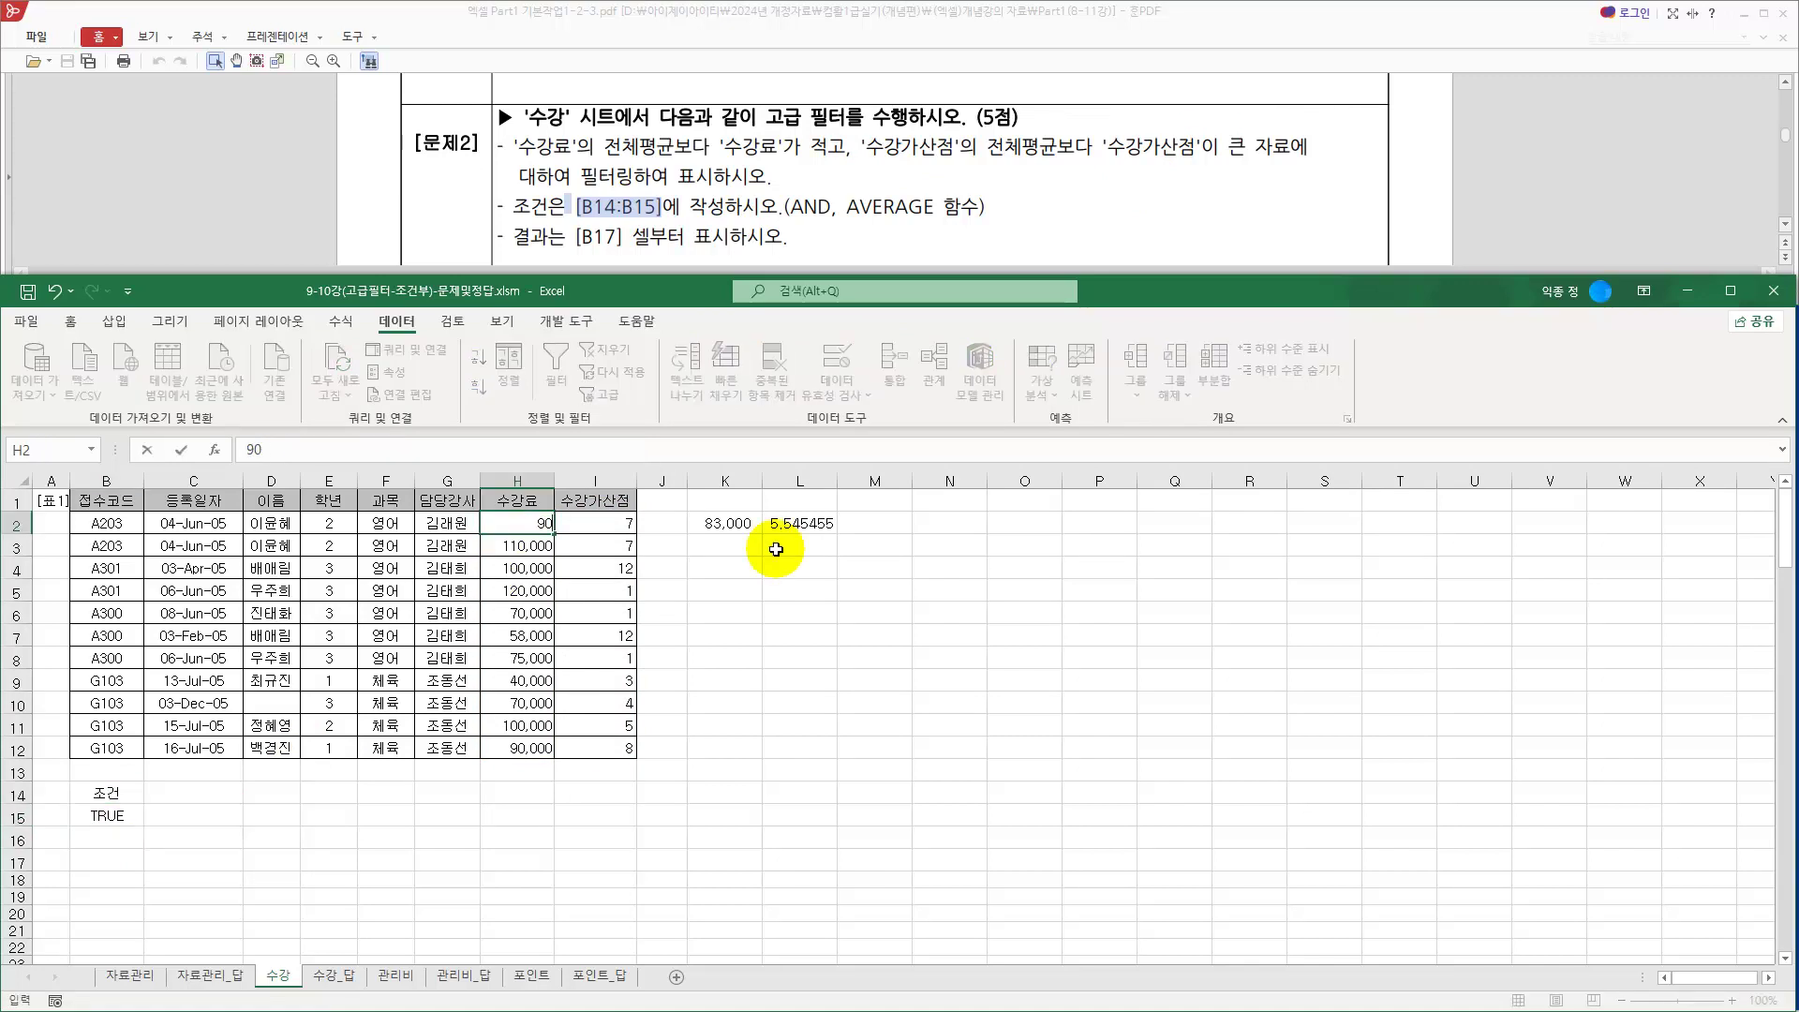
{"action": "key", "text": "Return"}
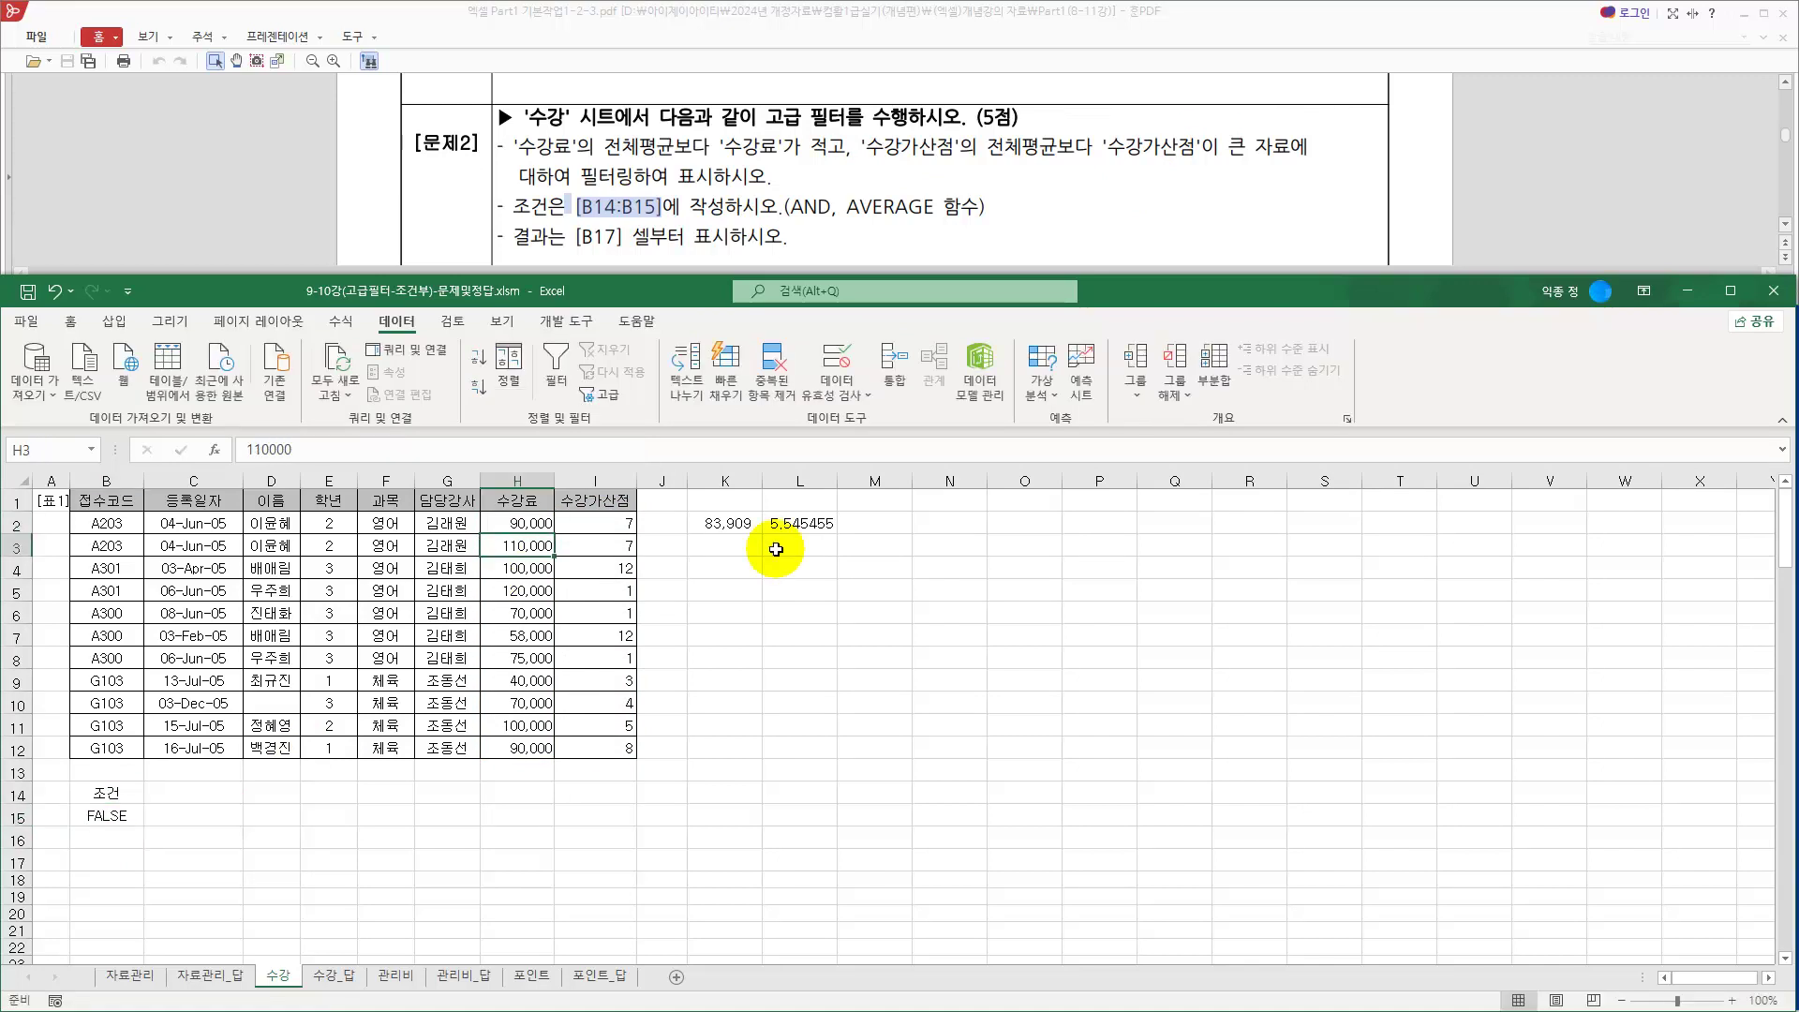
{"action": "left_click", "coordinate": [525, 523]}
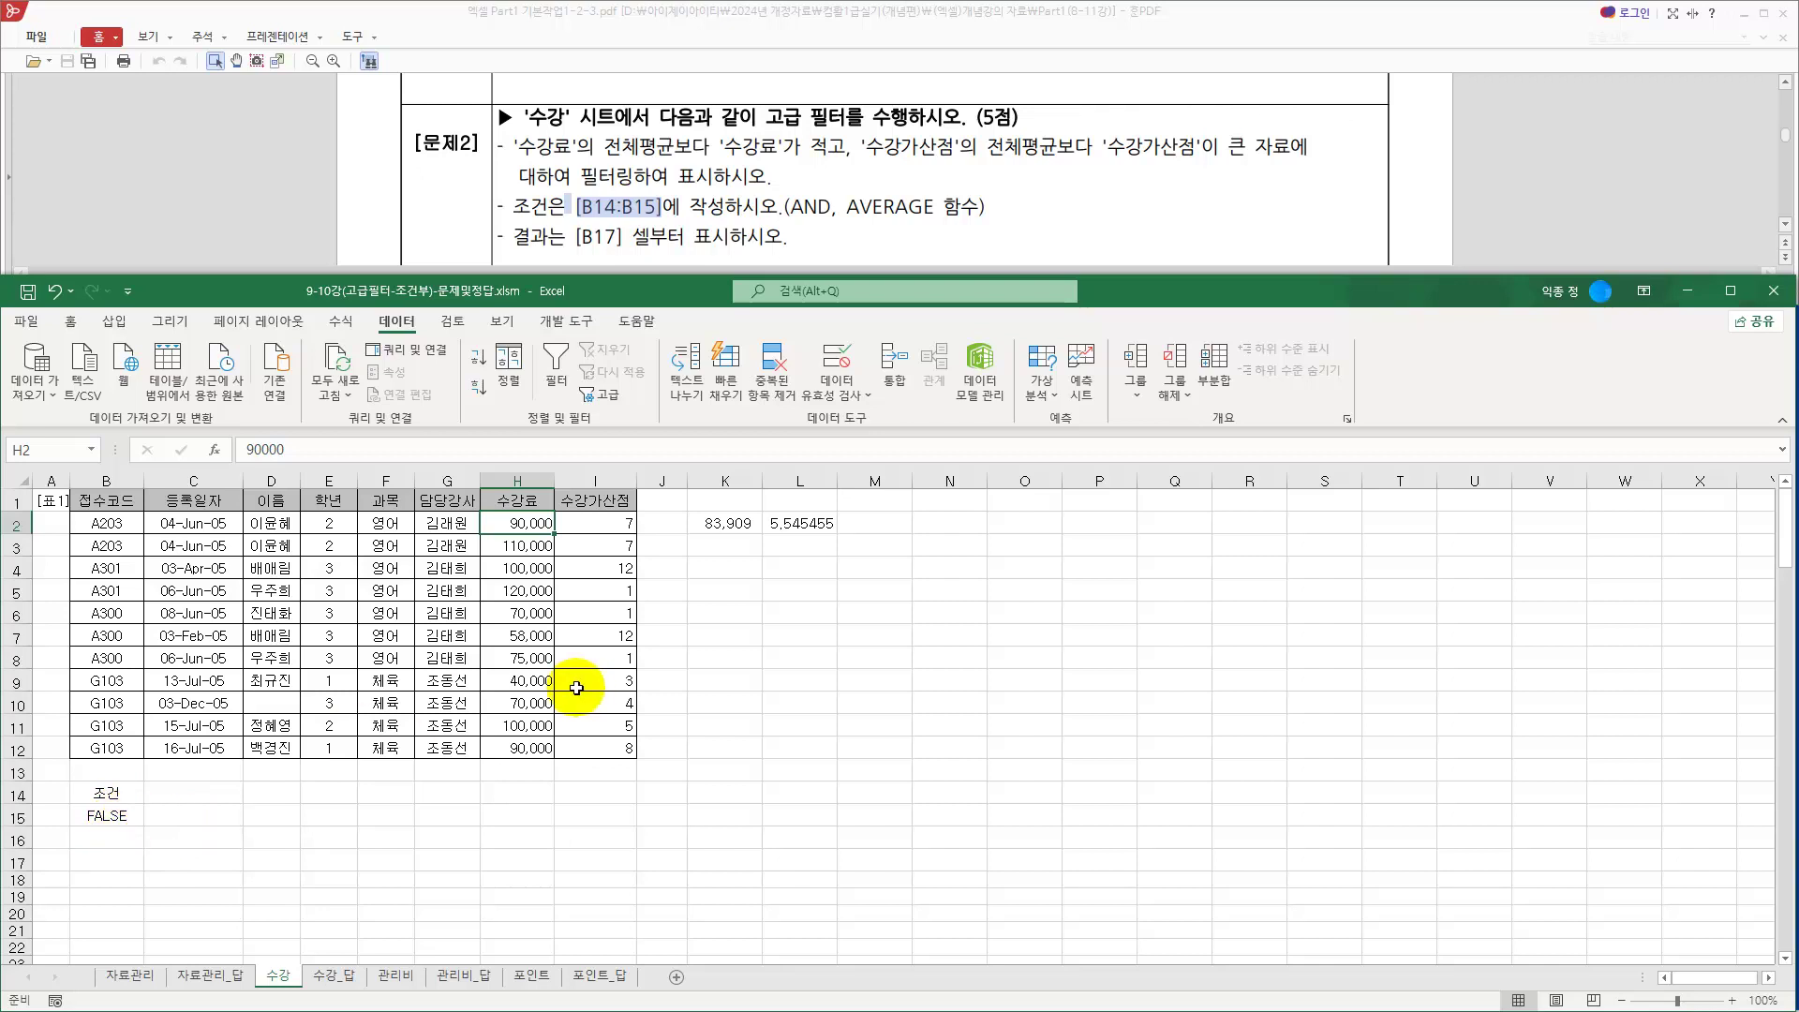
Delete helper columns K and L holding the averages, then select a table cell.
{"action": "left_click_drag", "start_coordinate": [726, 480], "coordinate": [810, 481]}
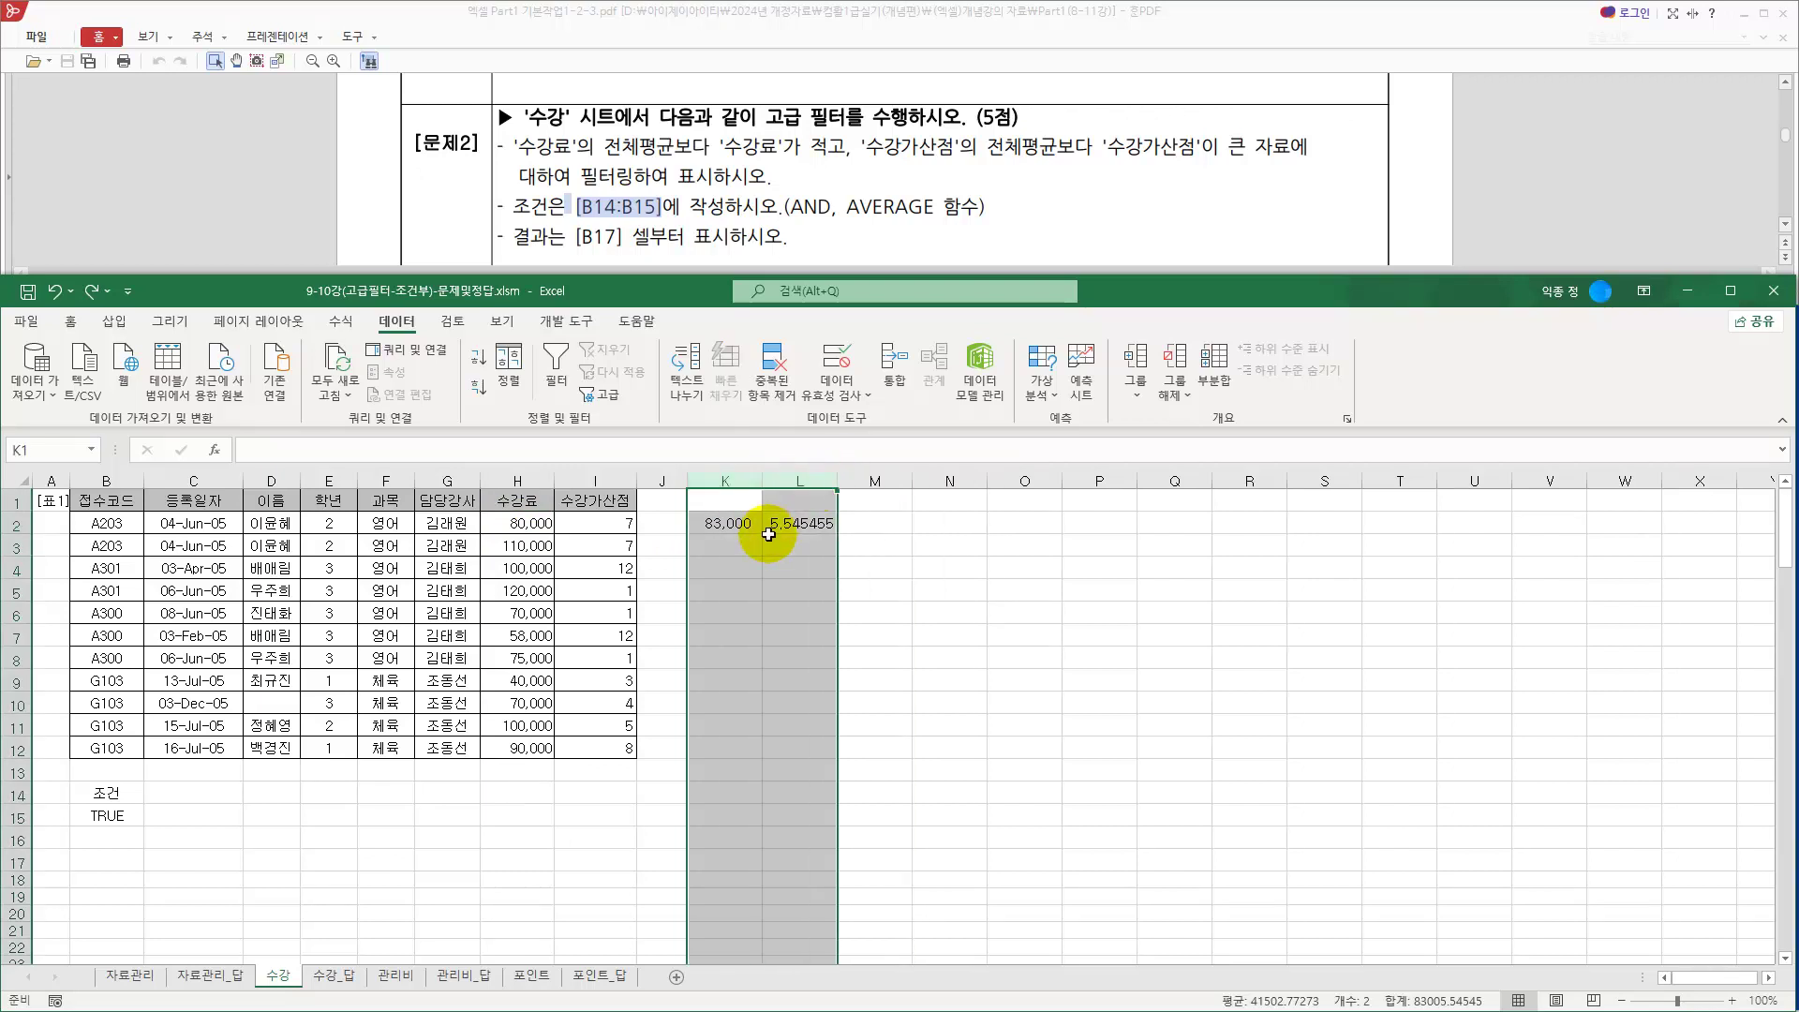
{"action": "right_click", "coordinate": [770, 541]}
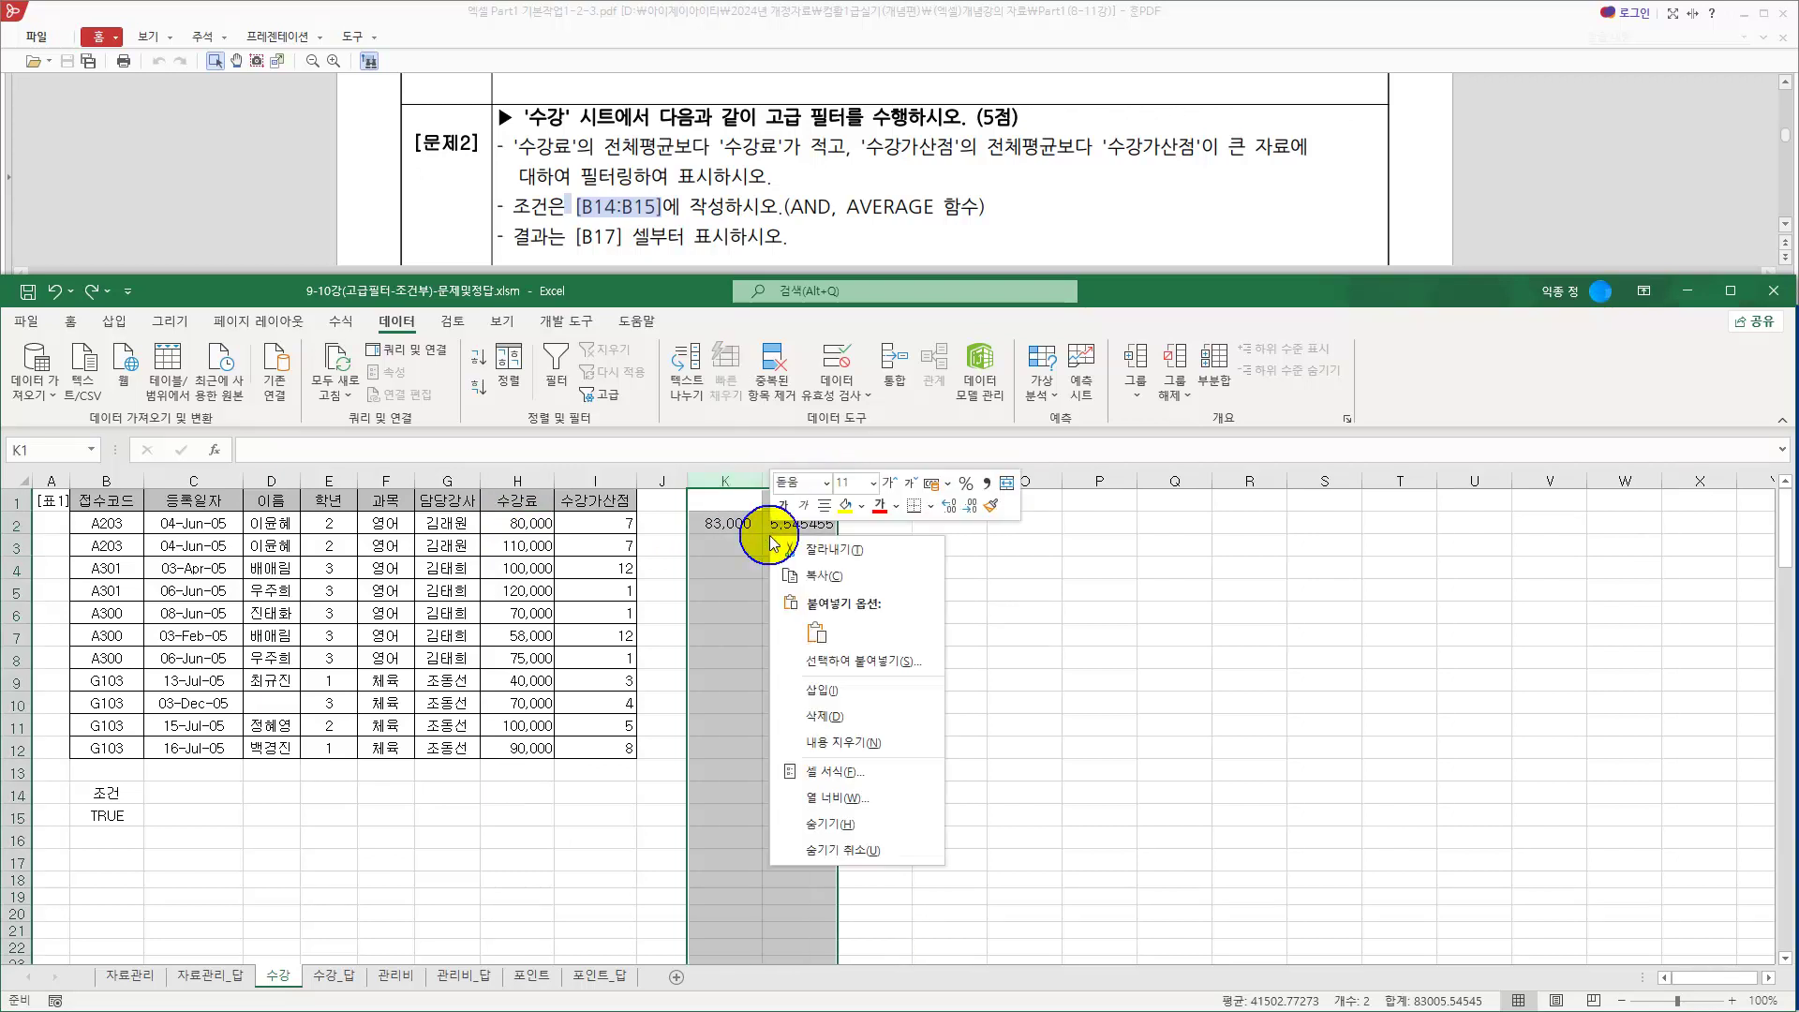
{"action": "left_click", "coordinate": [816, 717]}
{"action": "left_click", "coordinate": [791, 656]}
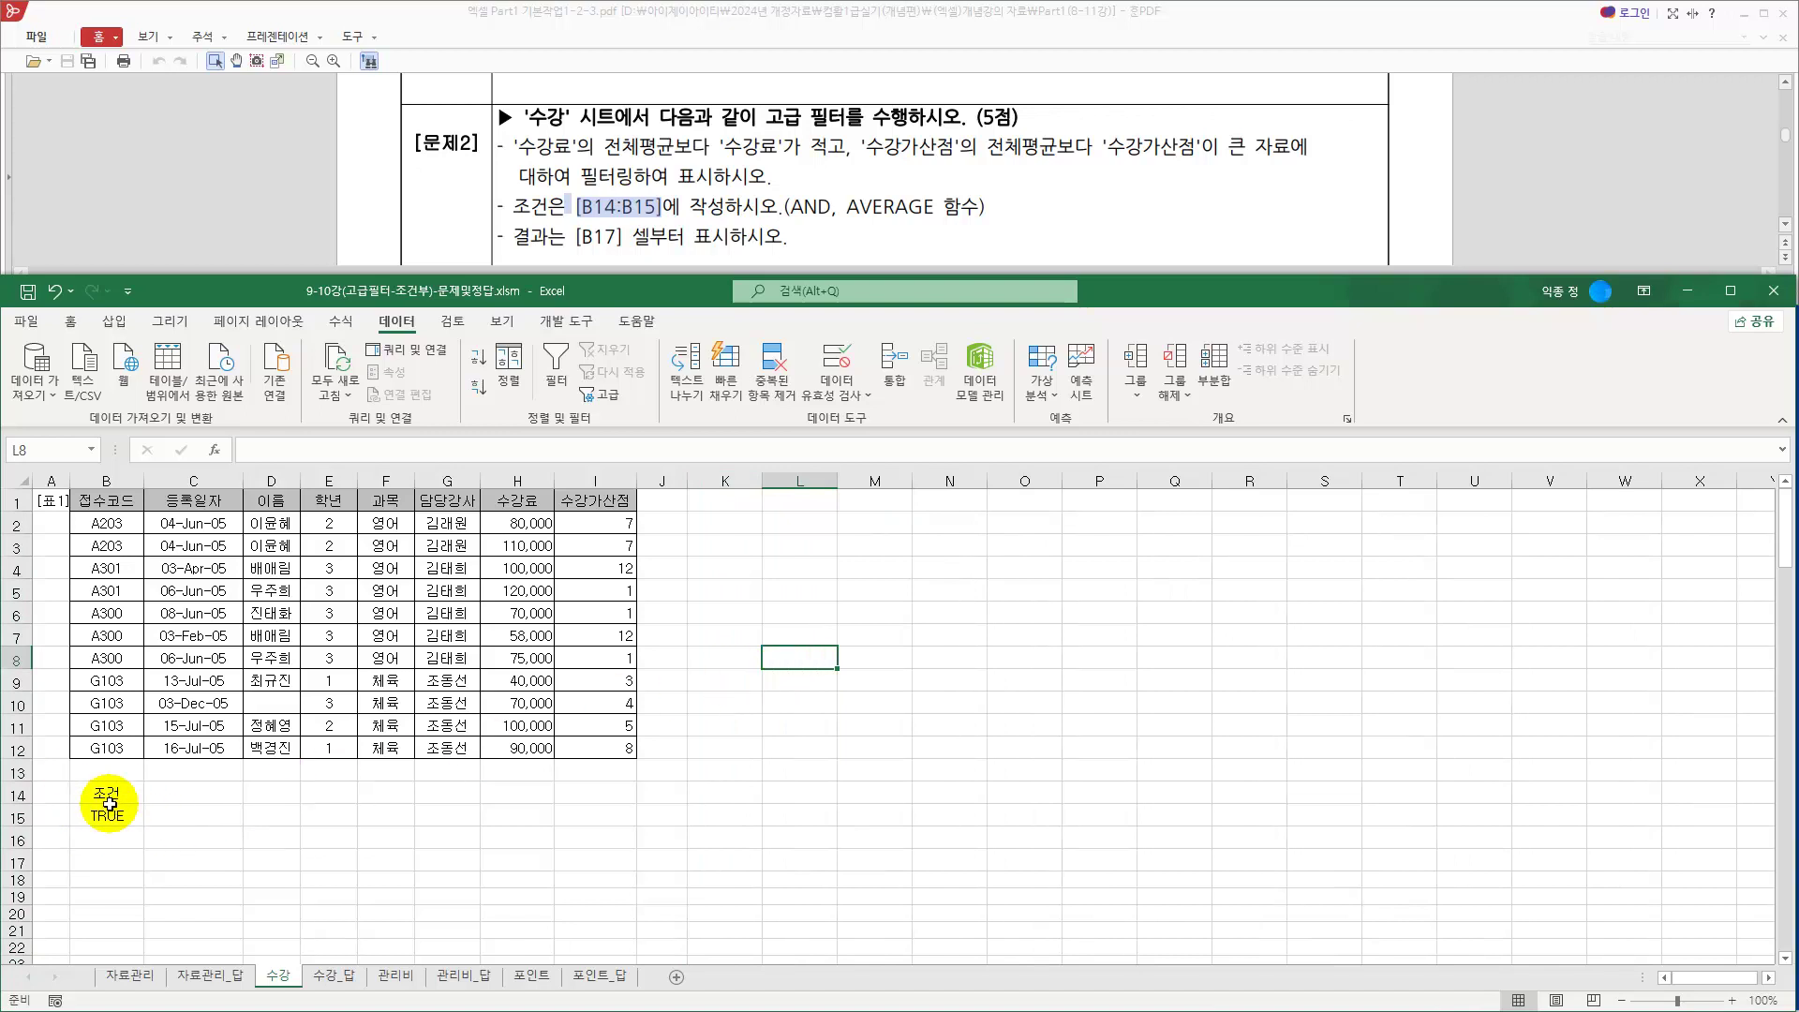
{"action": "left_click", "coordinate": [274, 636]}
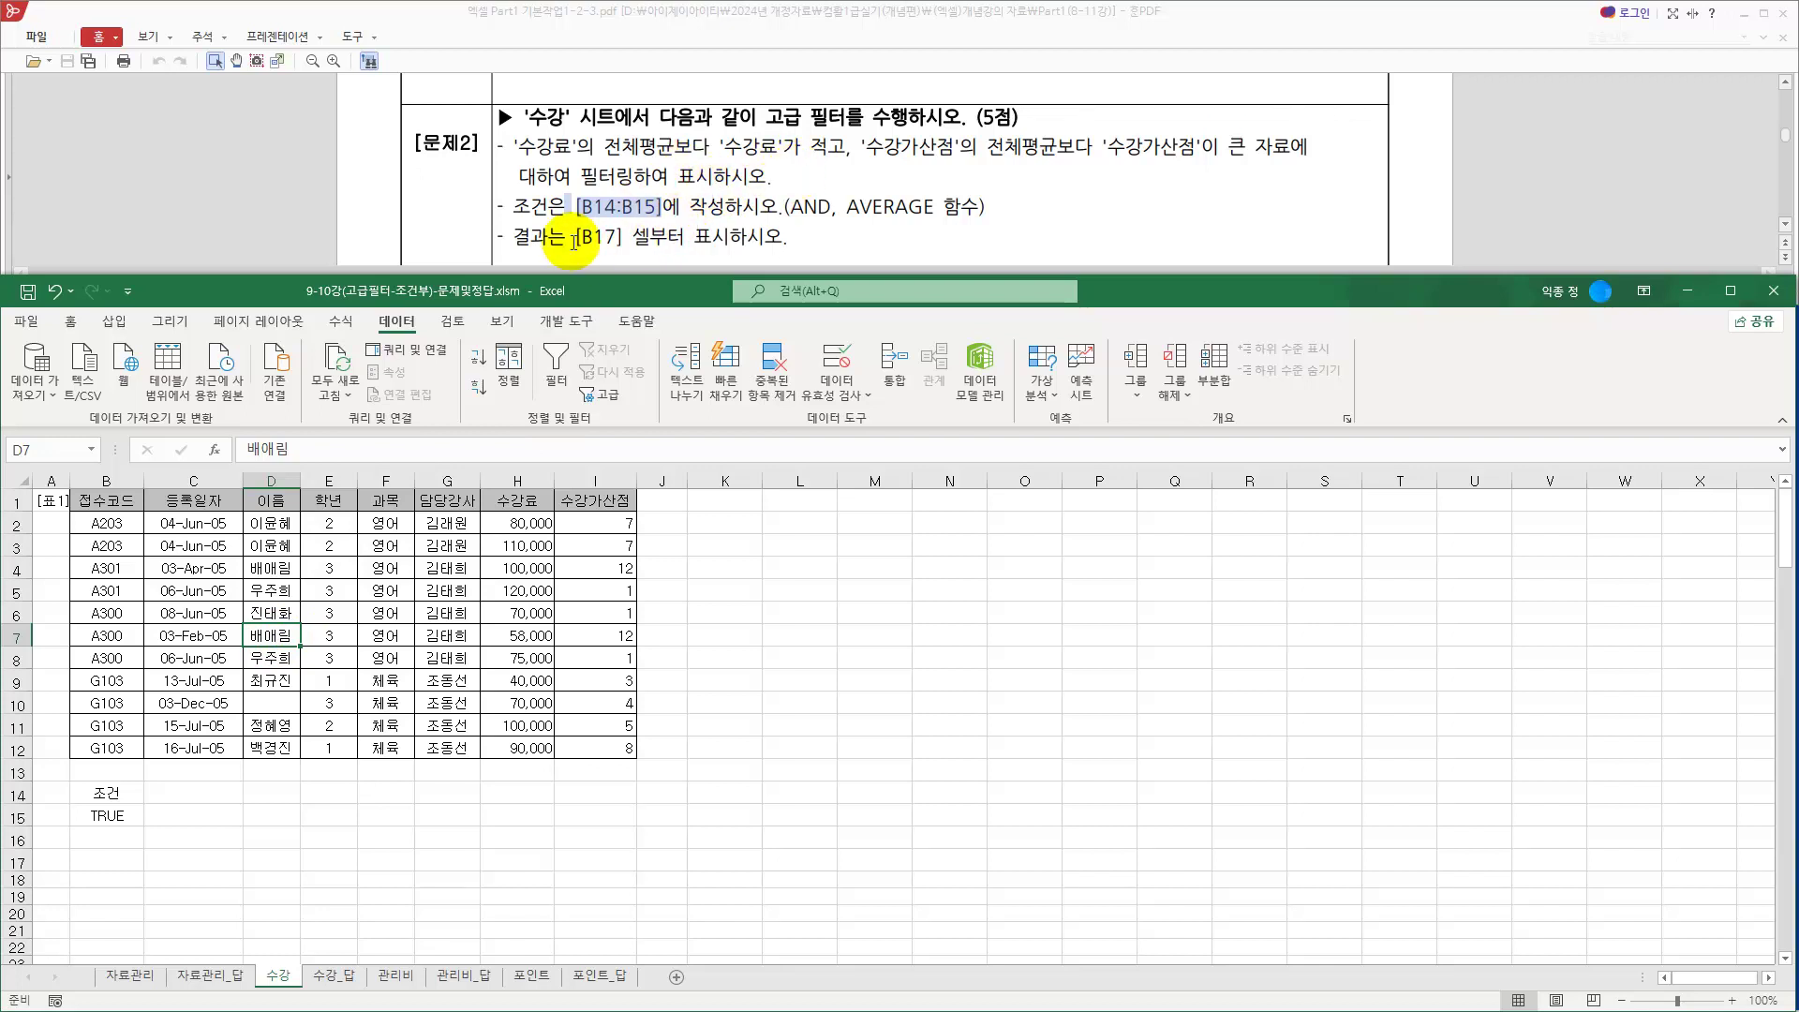
Set Advanced Filter to list $B$1:$I$12, criteria B14:B15, copying results to B17.
{"action": "left_click", "coordinate": [445, 586]}
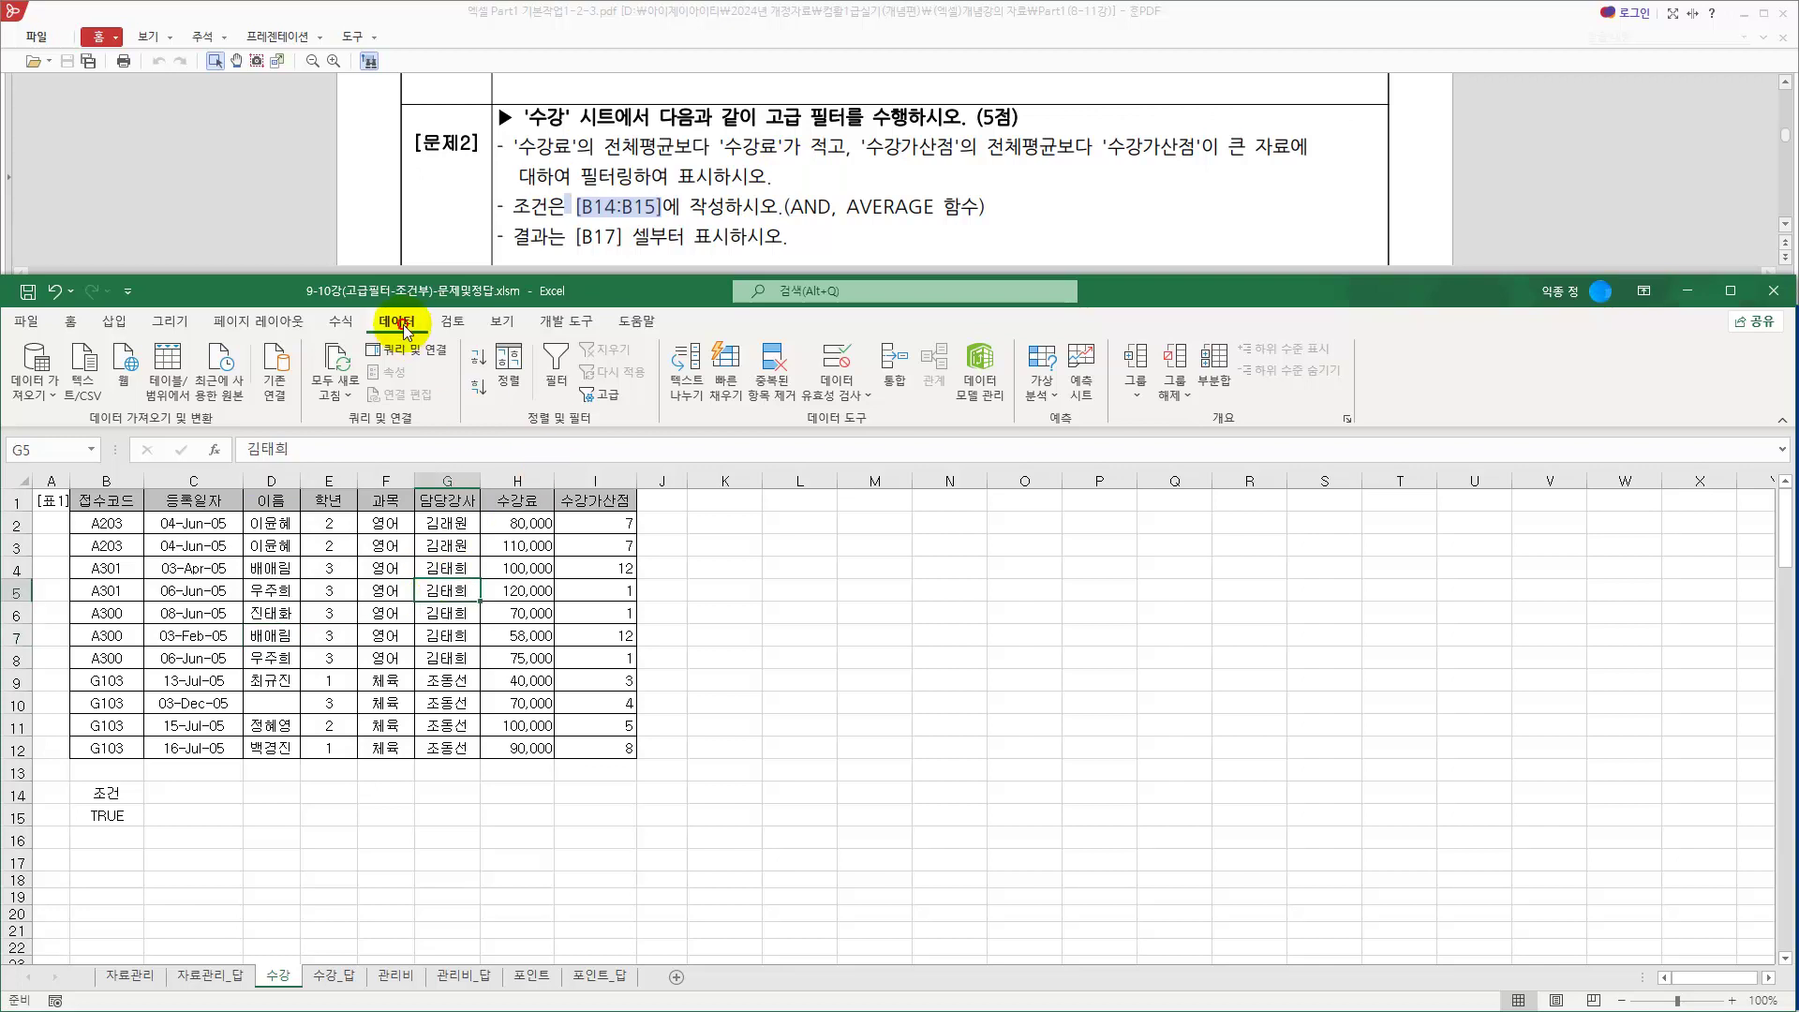
{"action": "left_click", "coordinate": [604, 396]}
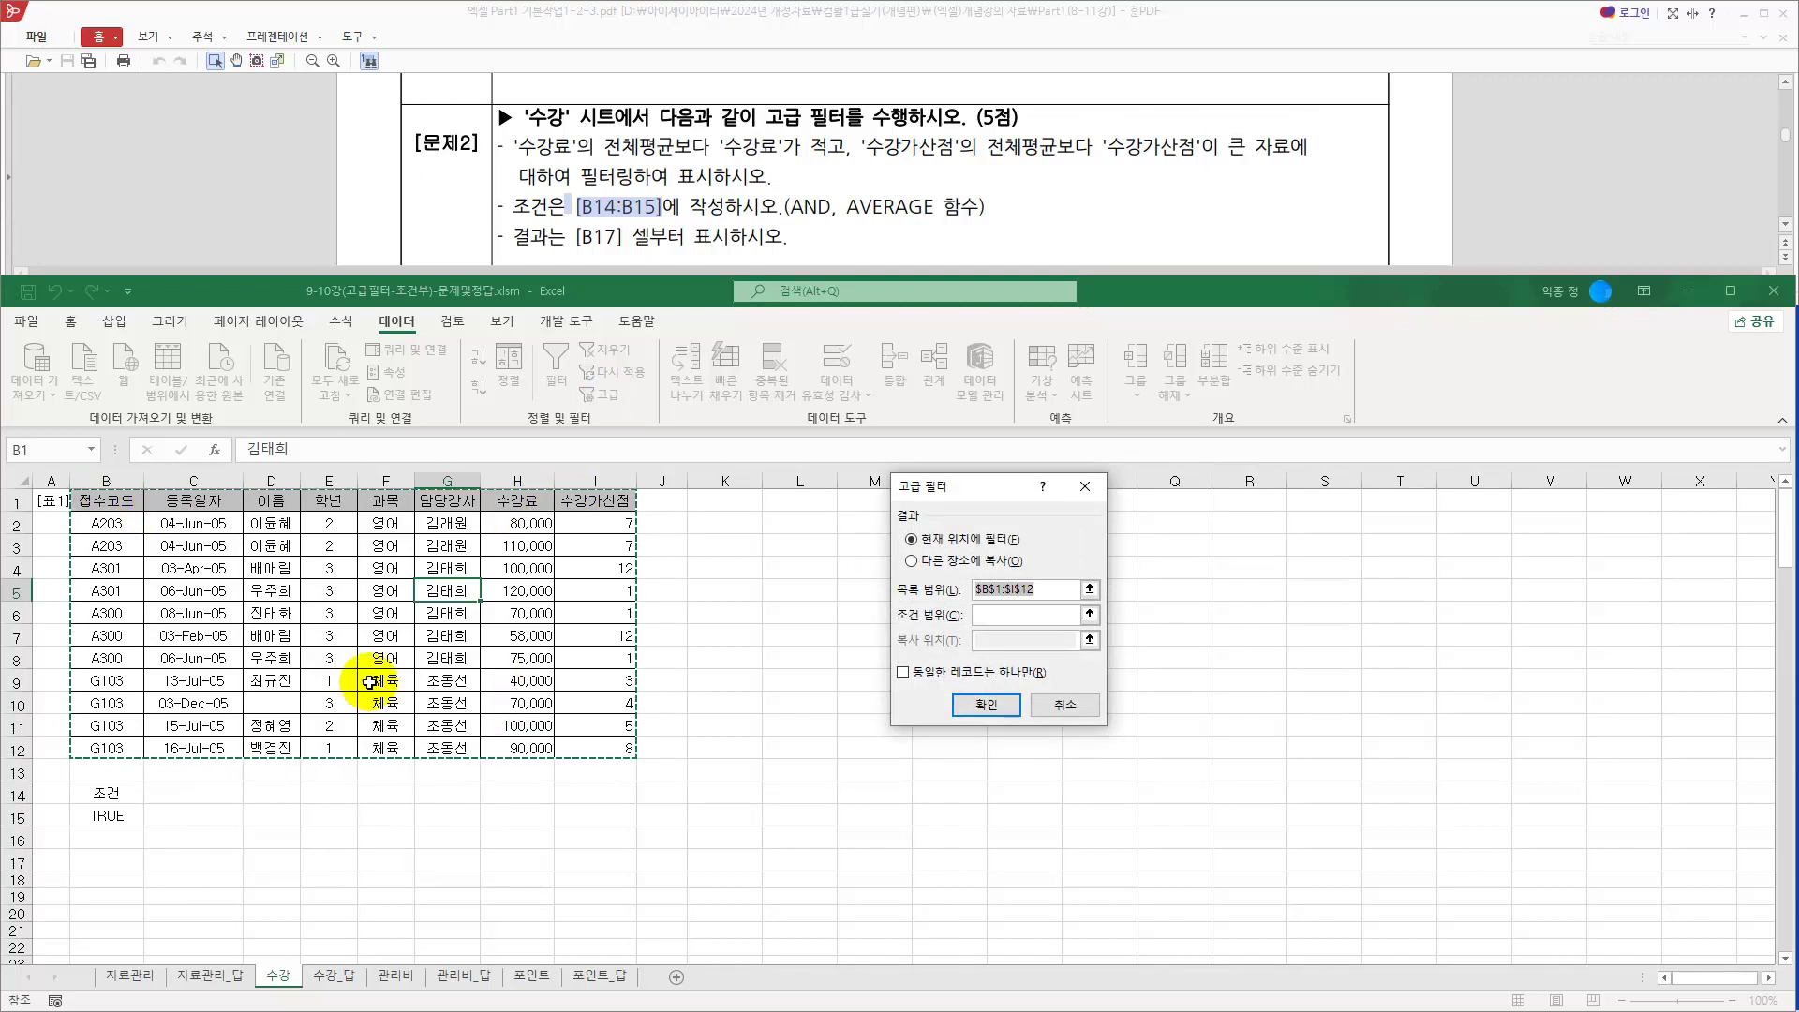
{"action": "left_click", "coordinate": [1003, 615]}
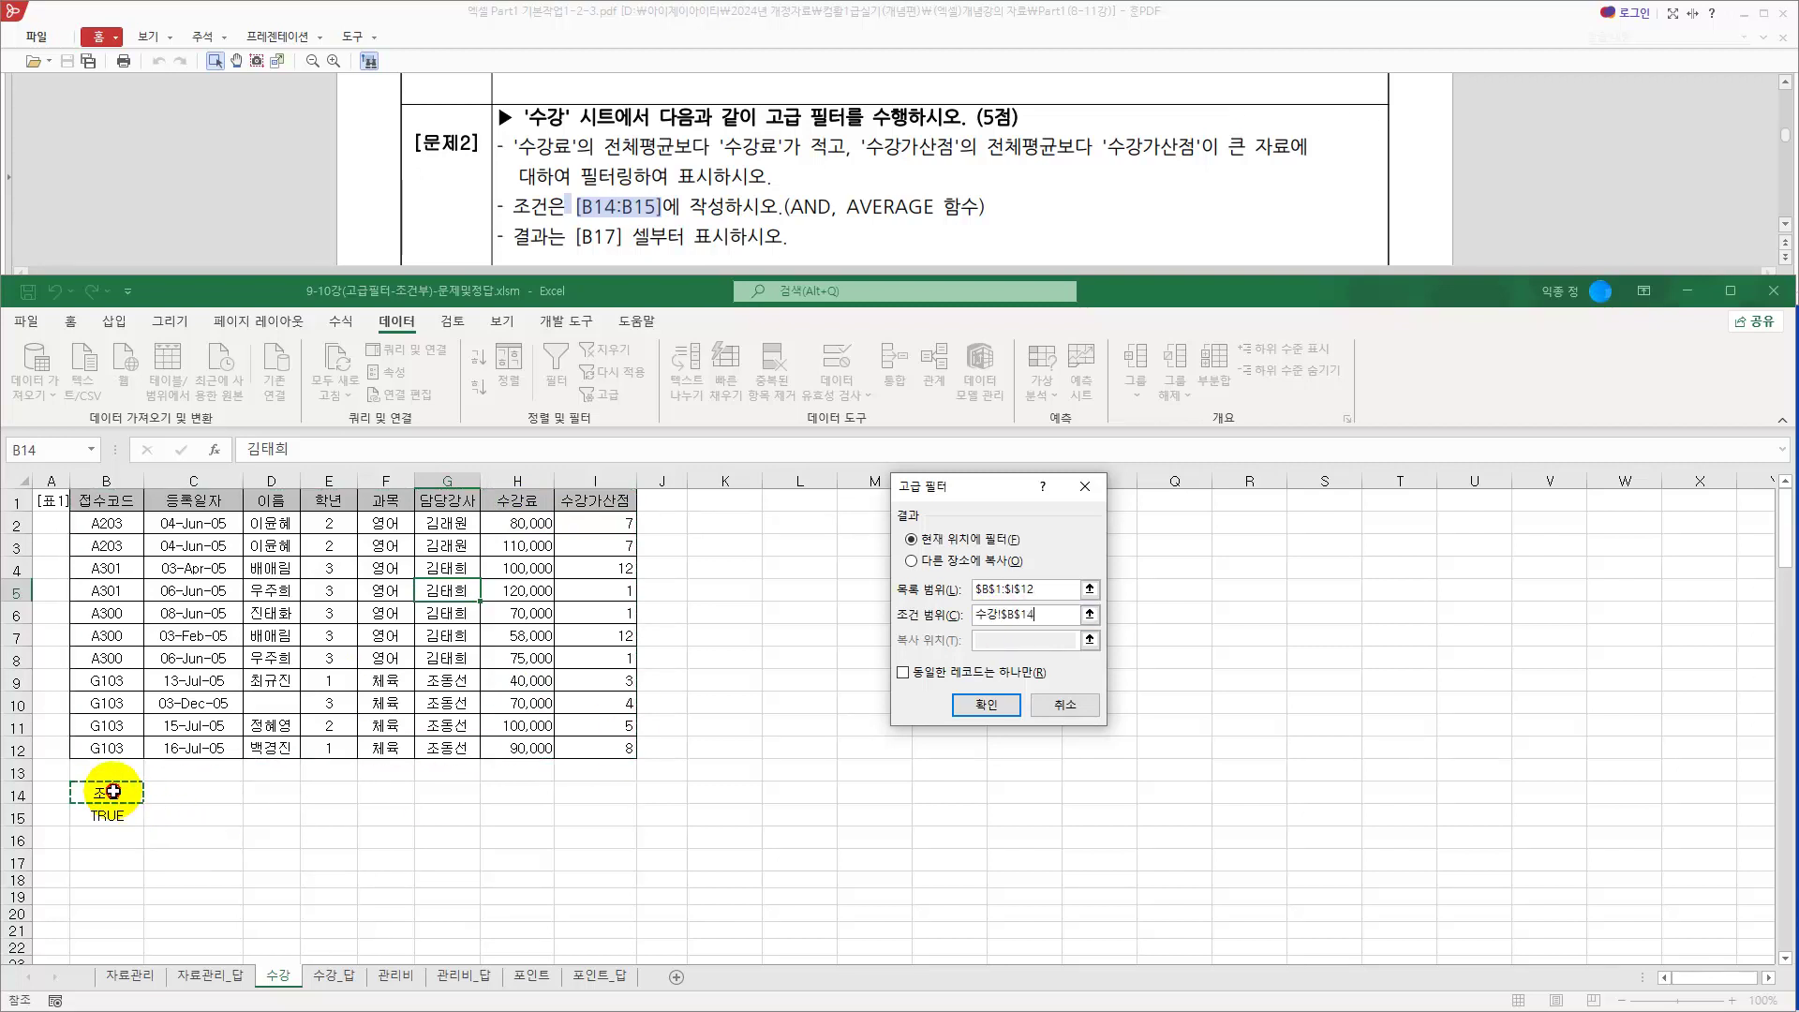
{"action": "left_click_drag", "start_coordinate": [99, 793], "coordinate": [113, 817]}
{"action": "left_click", "coordinate": [911, 560]}
{"action": "left_click", "coordinate": [1009, 642]}
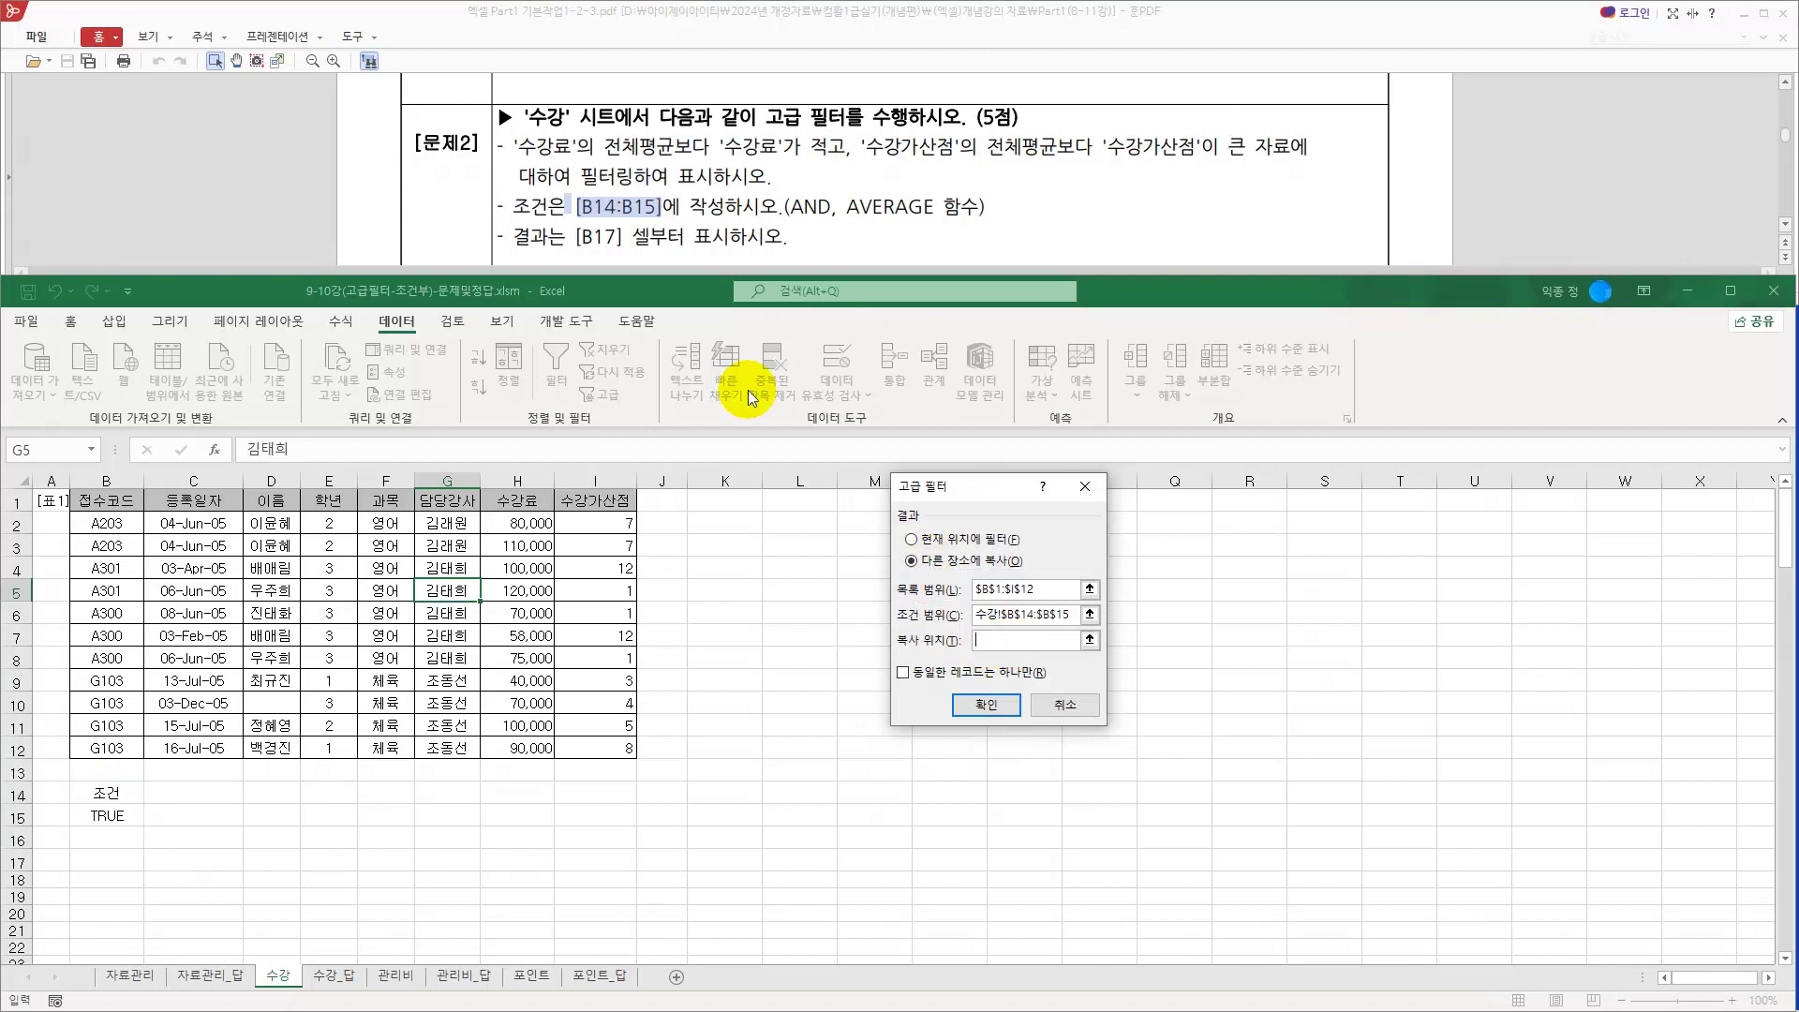
{"action": "left_click", "coordinate": [112, 860]}
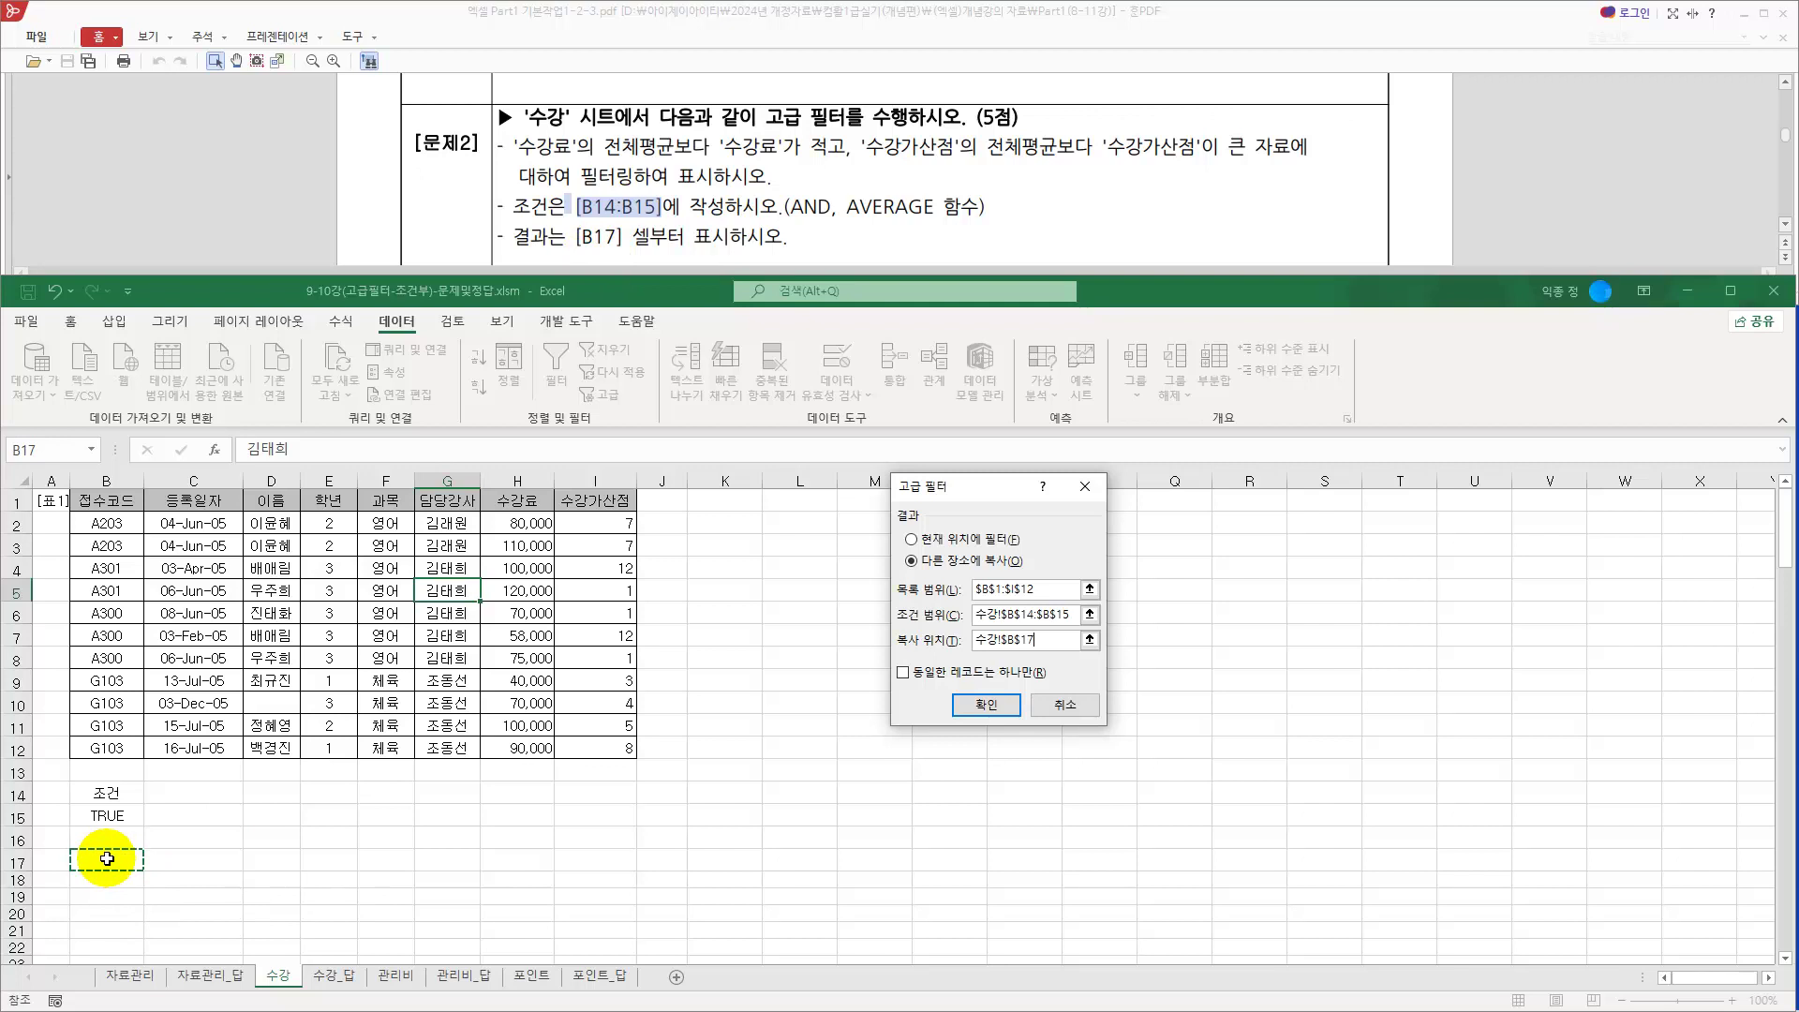
{"action": "mouse_move", "coordinate": [107, 859]}
{"action": "left_mouse_down"}
{"action": "mouse_move", "coordinate": [290, 866]}
{"action": "mouse_move", "coordinate": [133, 868]}
{"action": "left_mouse_up"}
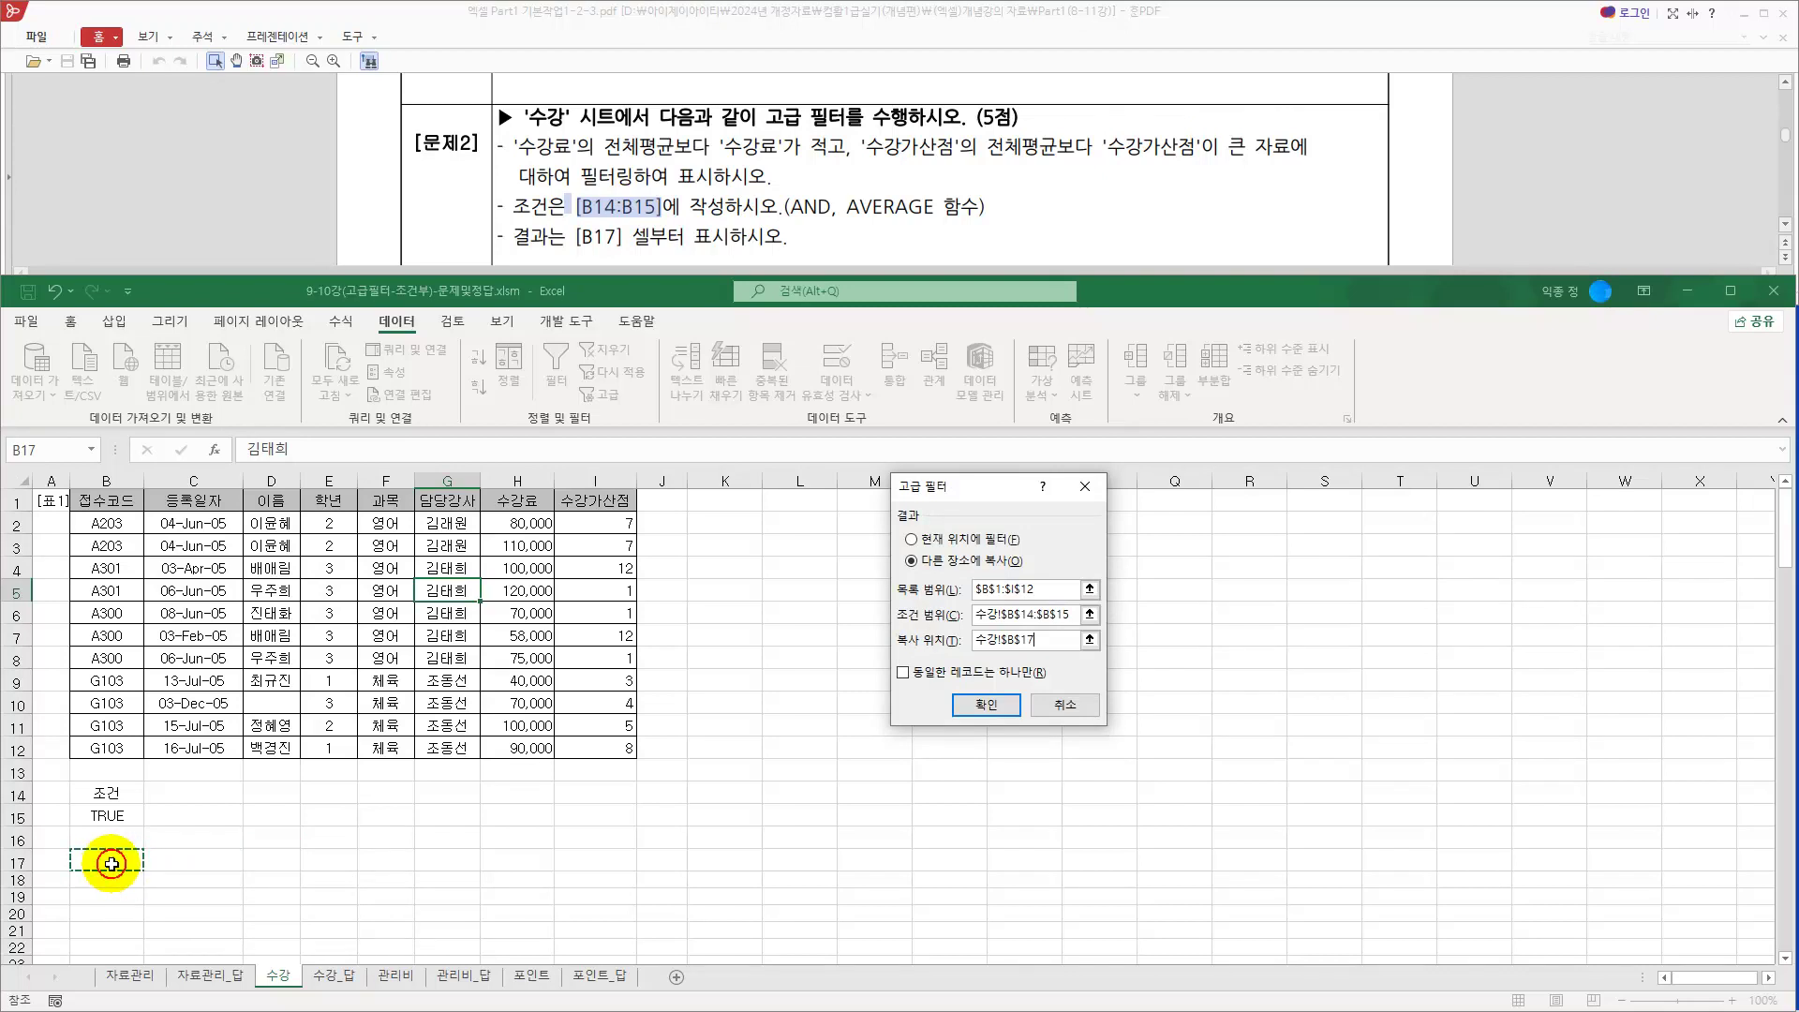
Run the filter, then compare the copied records with the 수강_답 sheet and return.
{"action": "left_click", "coordinate": [982, 712]}
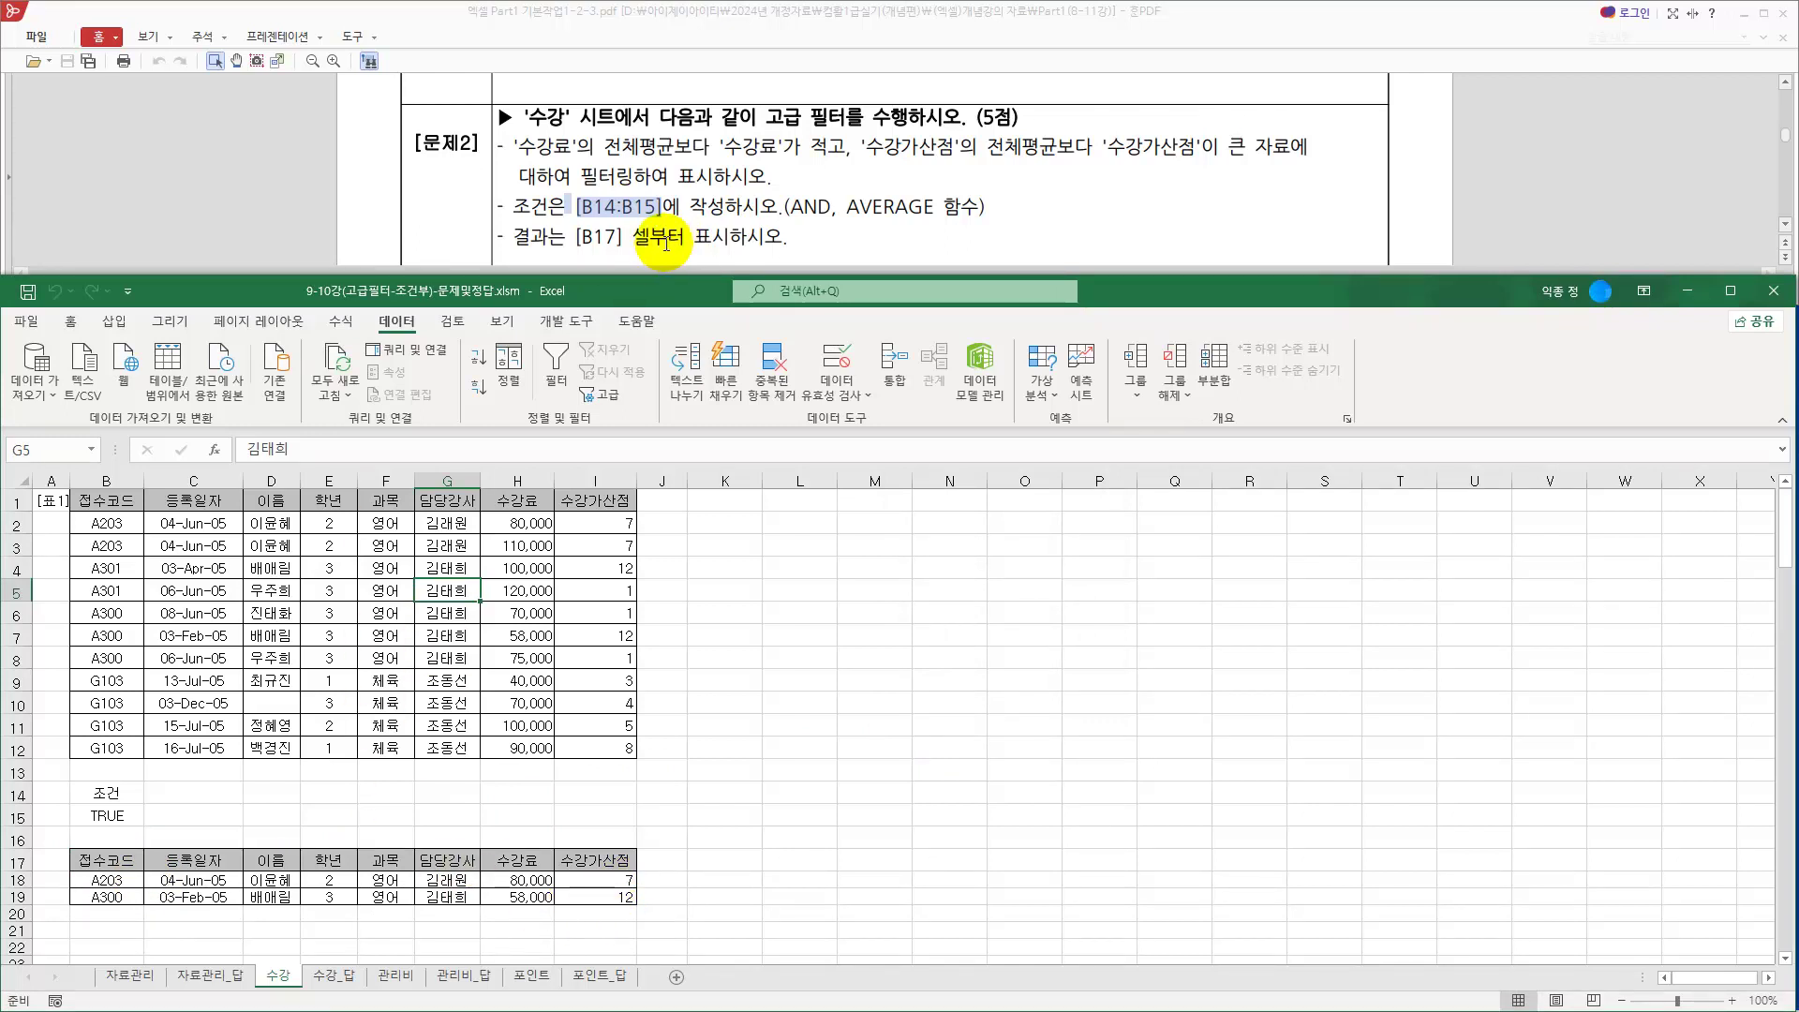
{"action": "left_click", "coordinate": [852, 764]}
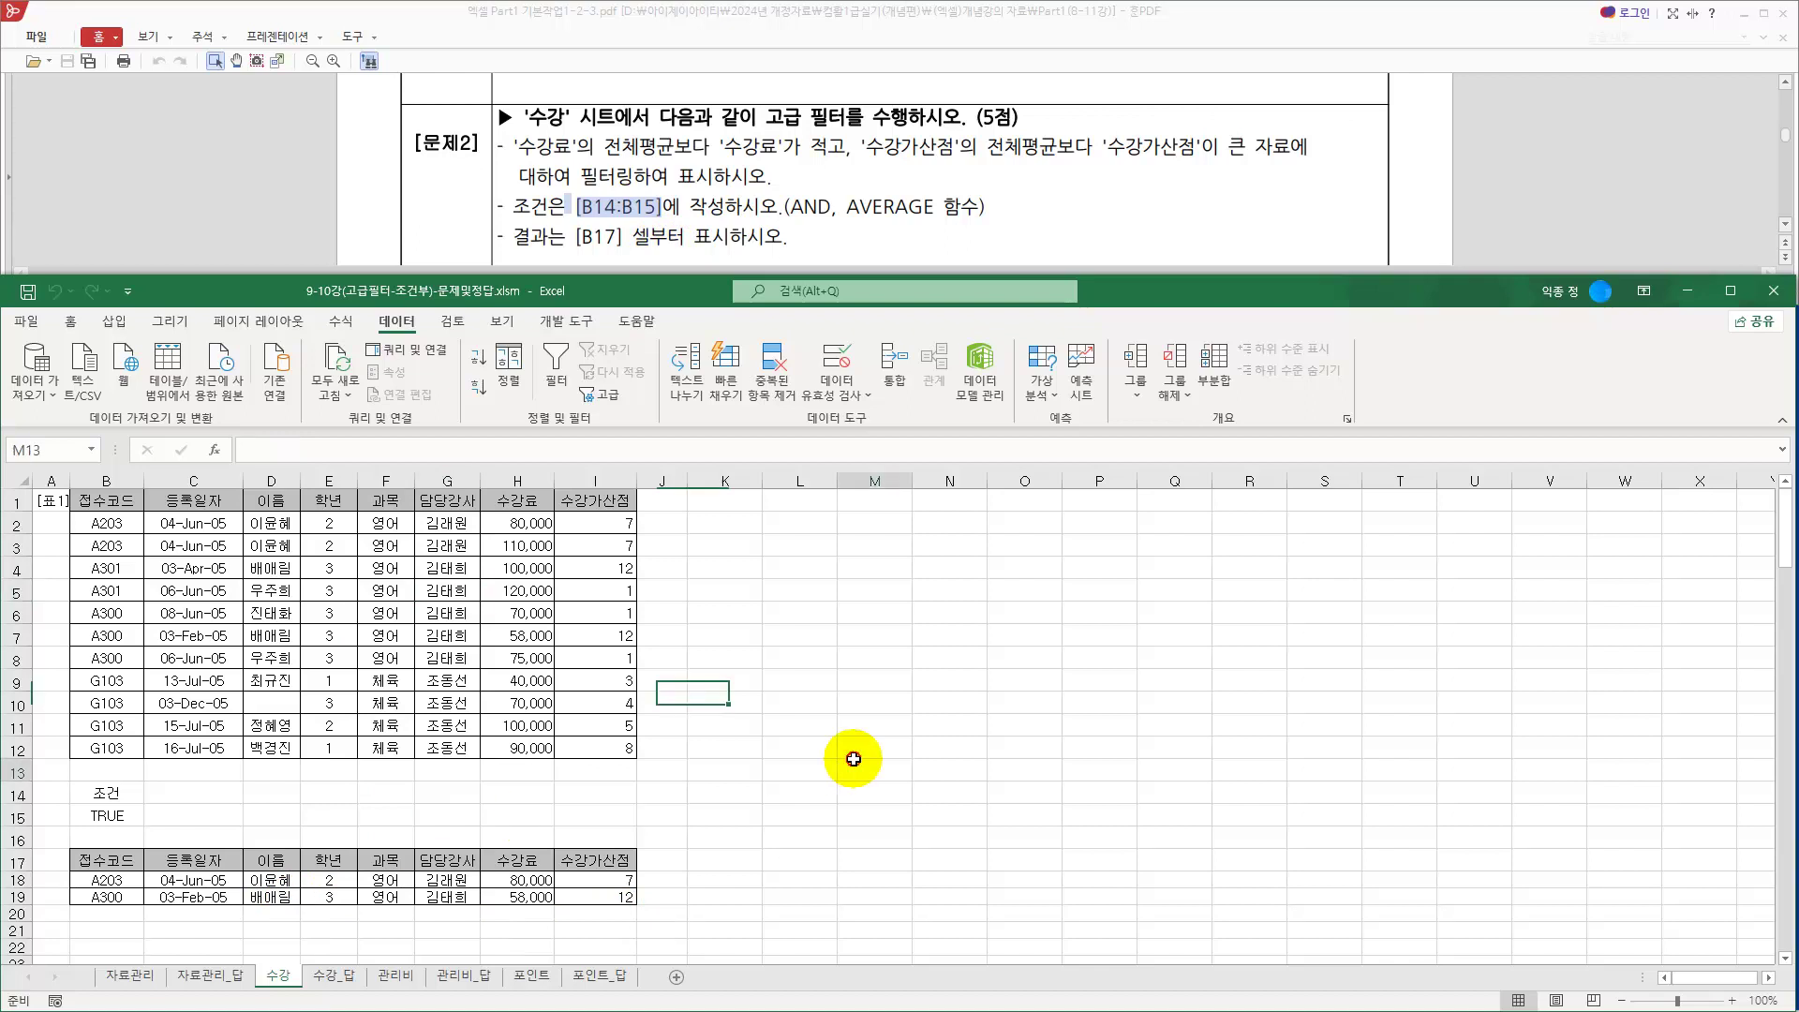
{"action": "left_click", "coordinate": [335, 975]}
{"action": "left_click", "coordinate": [277, 974]}
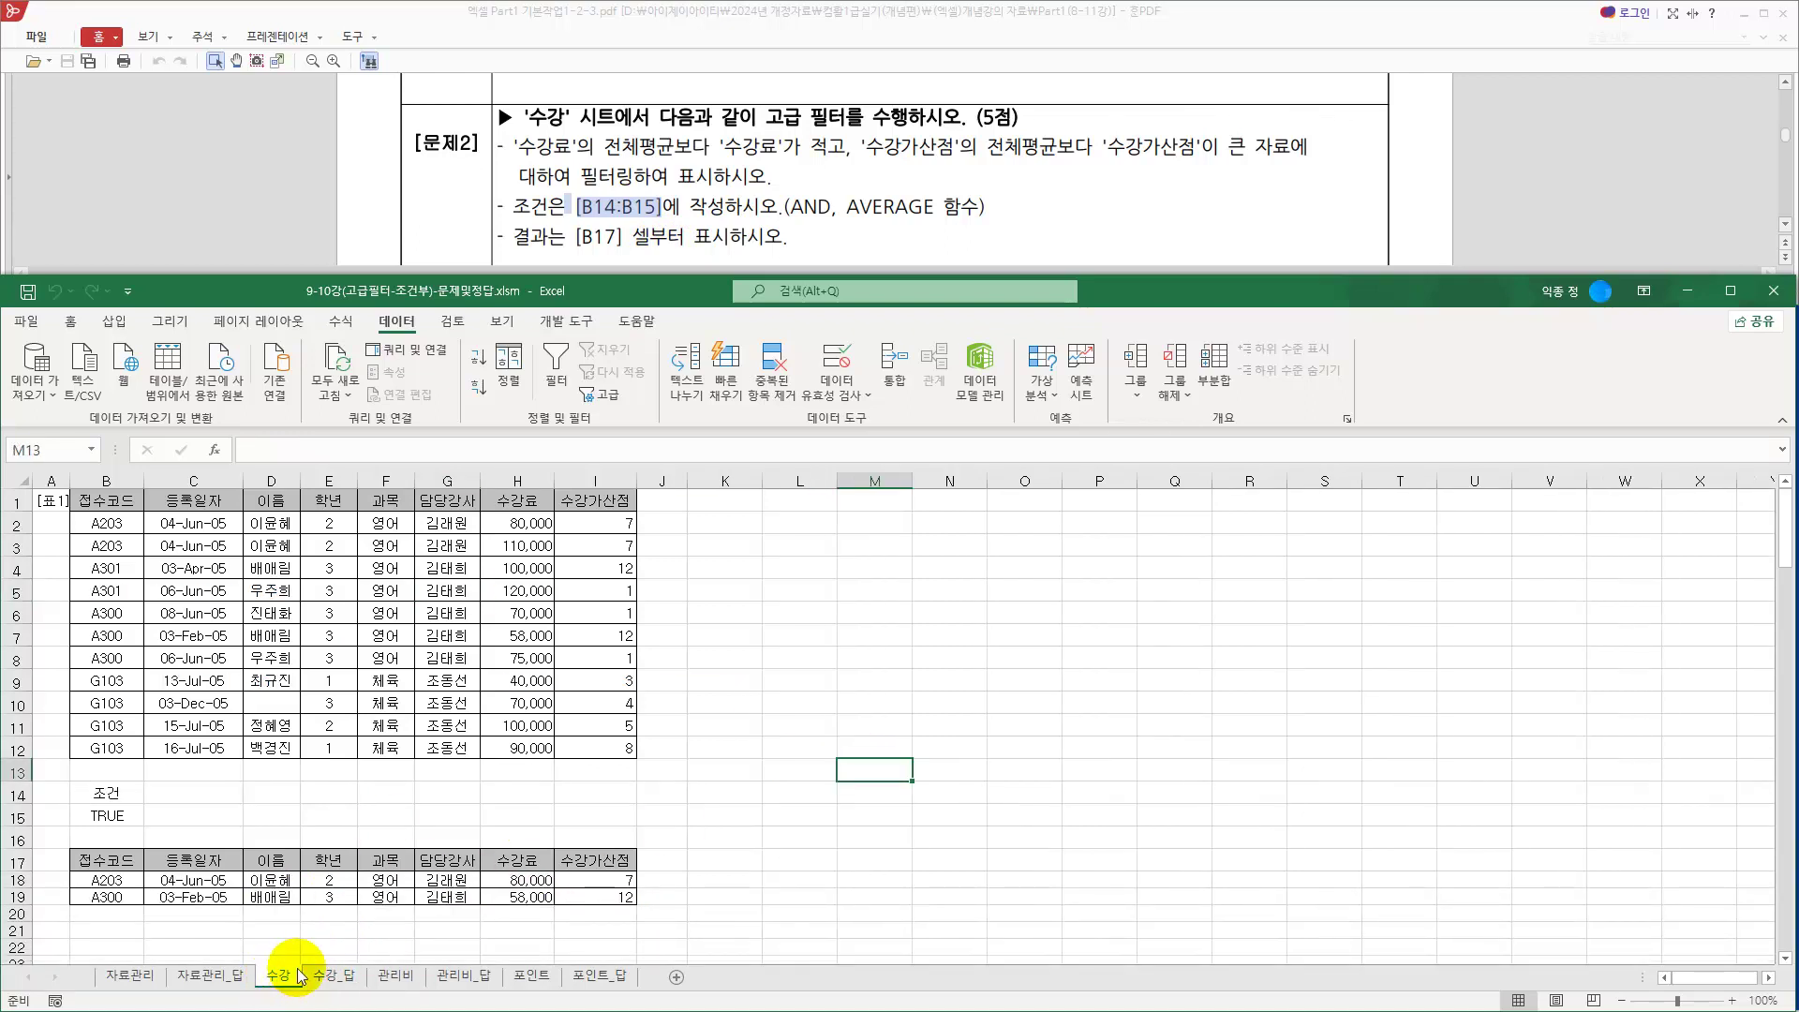